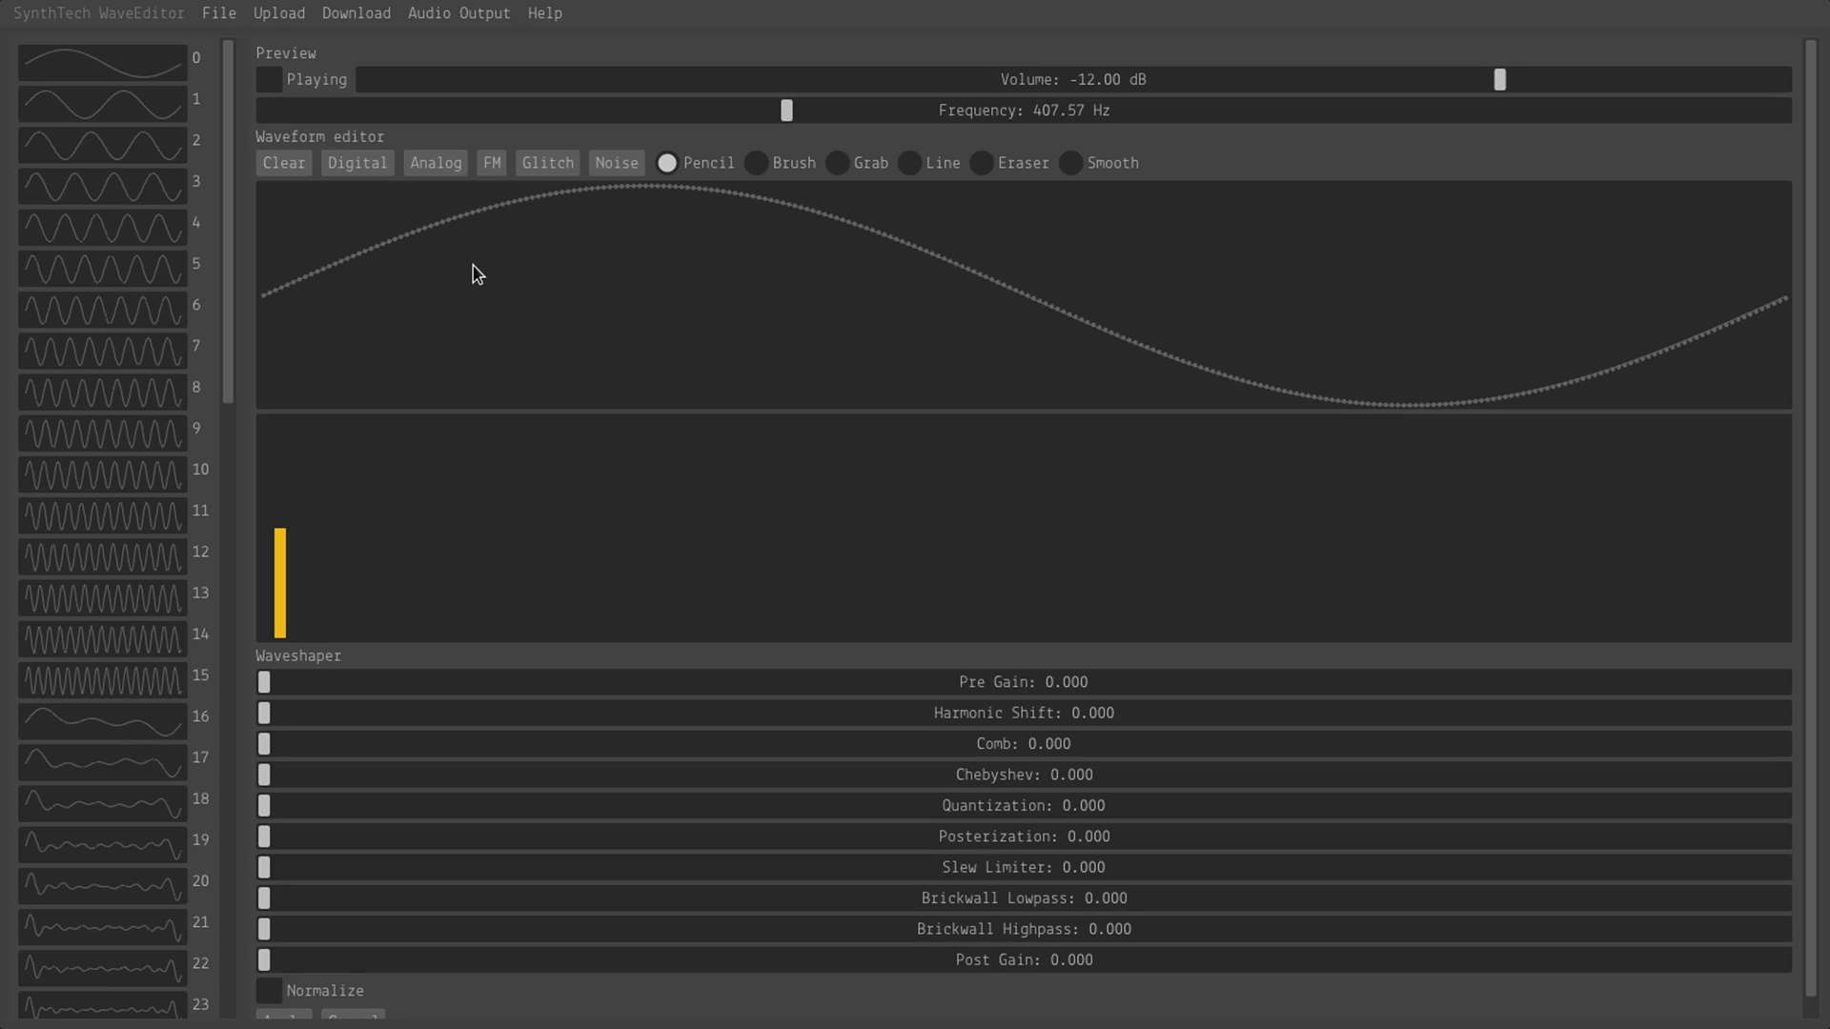
Step: Start the preview playing with volume at -18.41 dB and frequency at 209.85 Hz
click(314, 78)
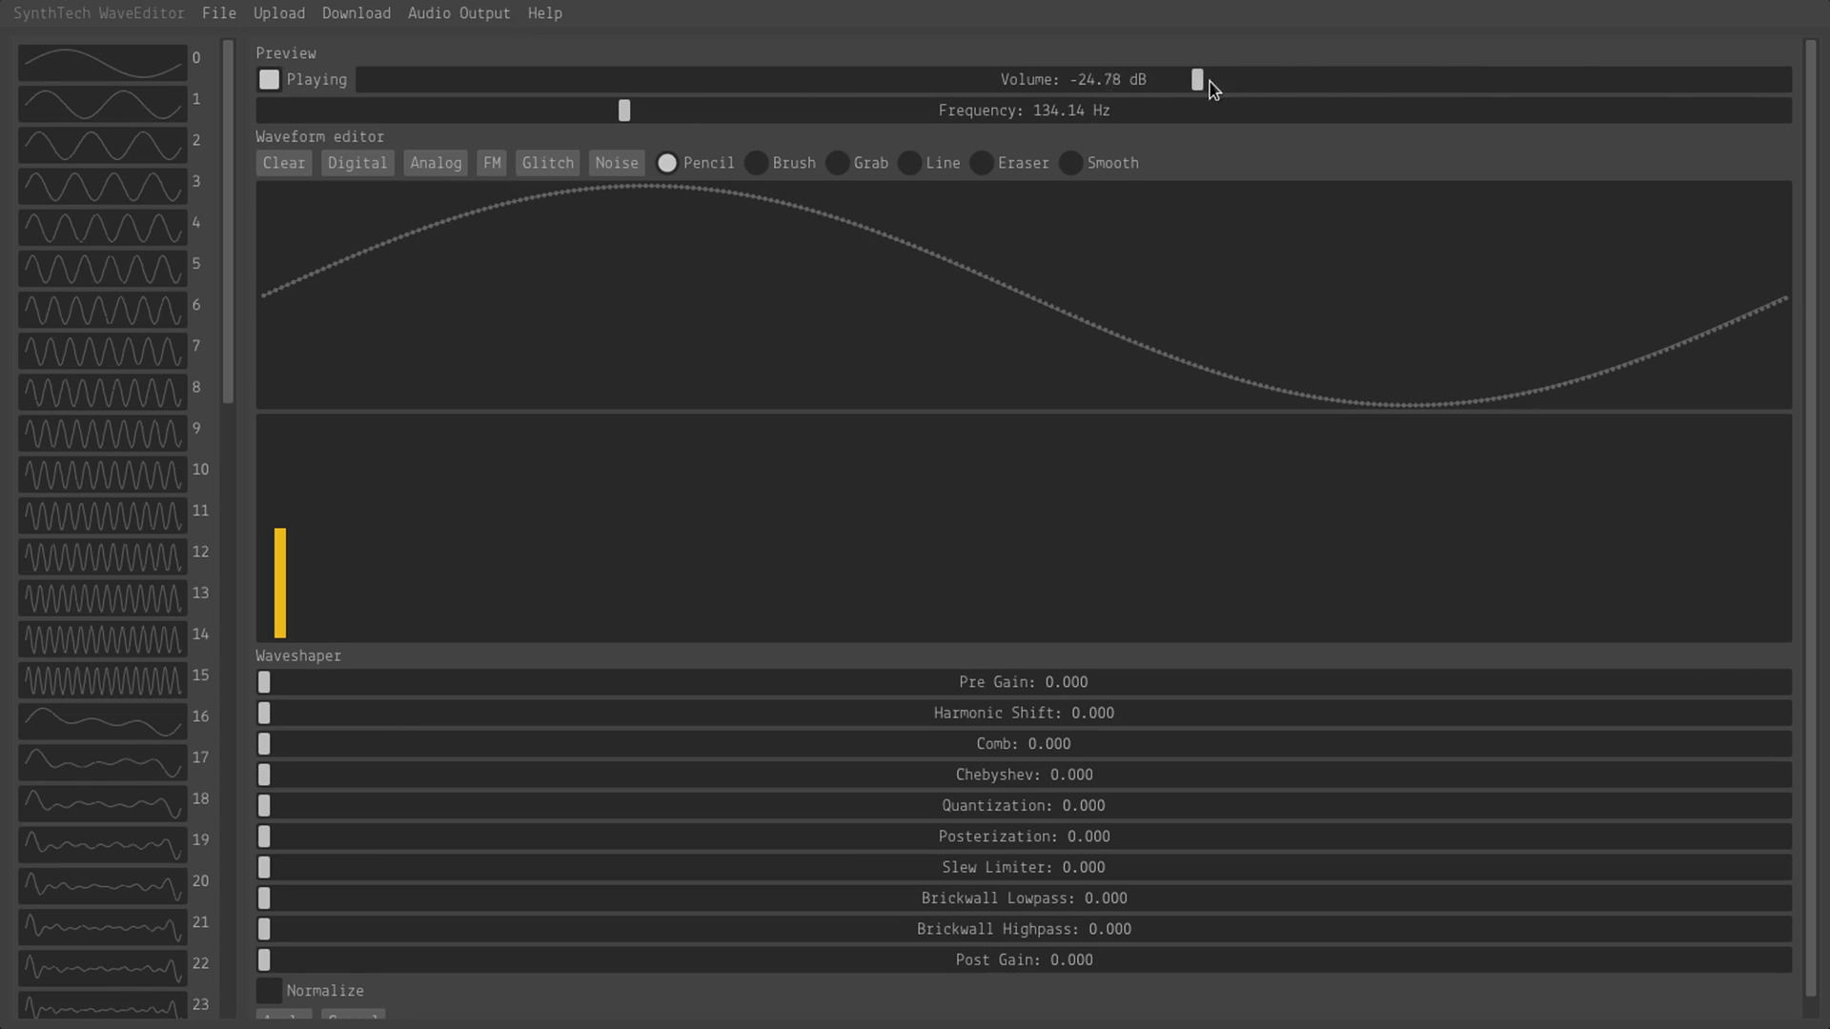
drag(1210, 82, 1609, 81)
drag(641, 113, 684, 127)
drag(1519, 92, 1275, 108)
drag(1165, 121, 1348, 116)
Step: Redraw the wave freehand with the Pencil, then reshape its middle with the soft Brush
mouse_move(457, 238)
mouse_down()
mouse_move(613, 237)
mouse_move(972, 327)
mouse_move(1388, 282)
mouse_move(1797, 306)
mouse_move(1147, 283)
mouse_move(704, 241)
mouse_up()
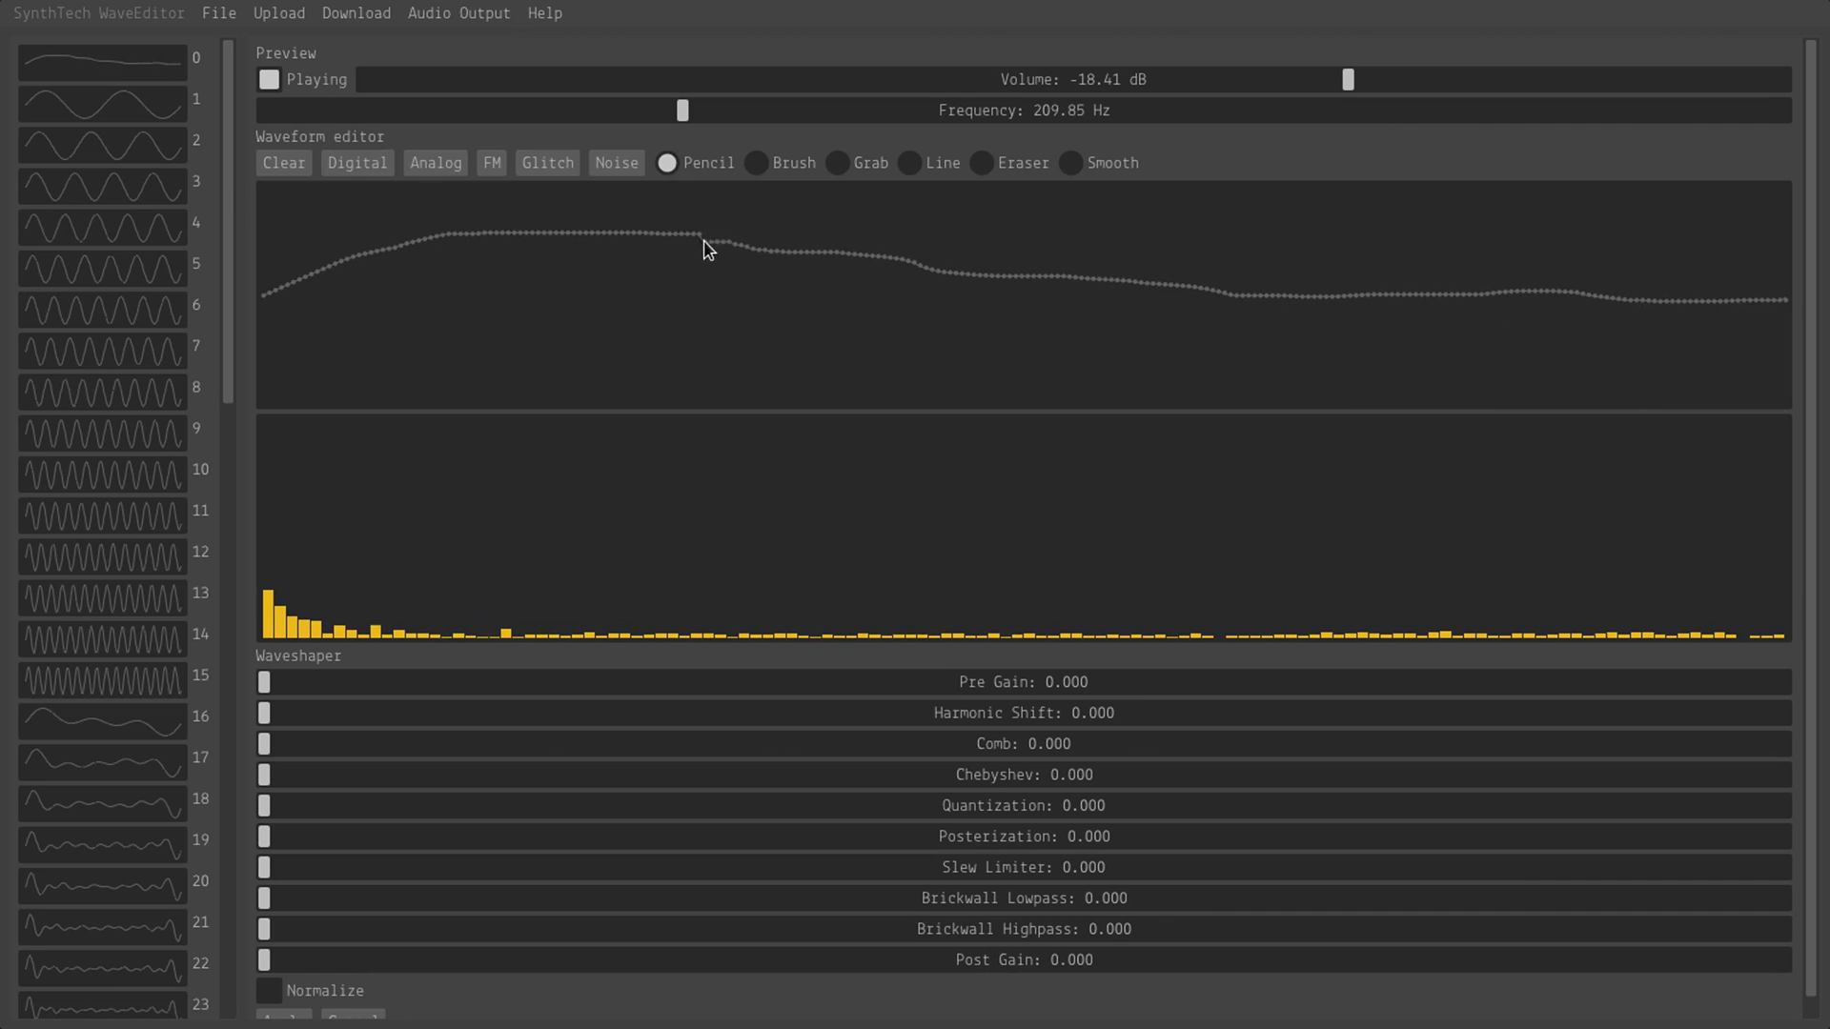
click(756, 163)
mouse_move(420, 289)
mouse_down()
mouse_move(575, 248)
mouse_move(947, 285)
mouse_move(1030, 343)
mouse_move(1280, 377)
mouse_move(1422, 343)
mouse_move(1494, 237)
mouse_move(1587, 279)
mouse_move(1611, 357)
mouse_move(1478, 338)
mouse_move(1329, 275)
mouse_move(1096, 309)
mouse_up()
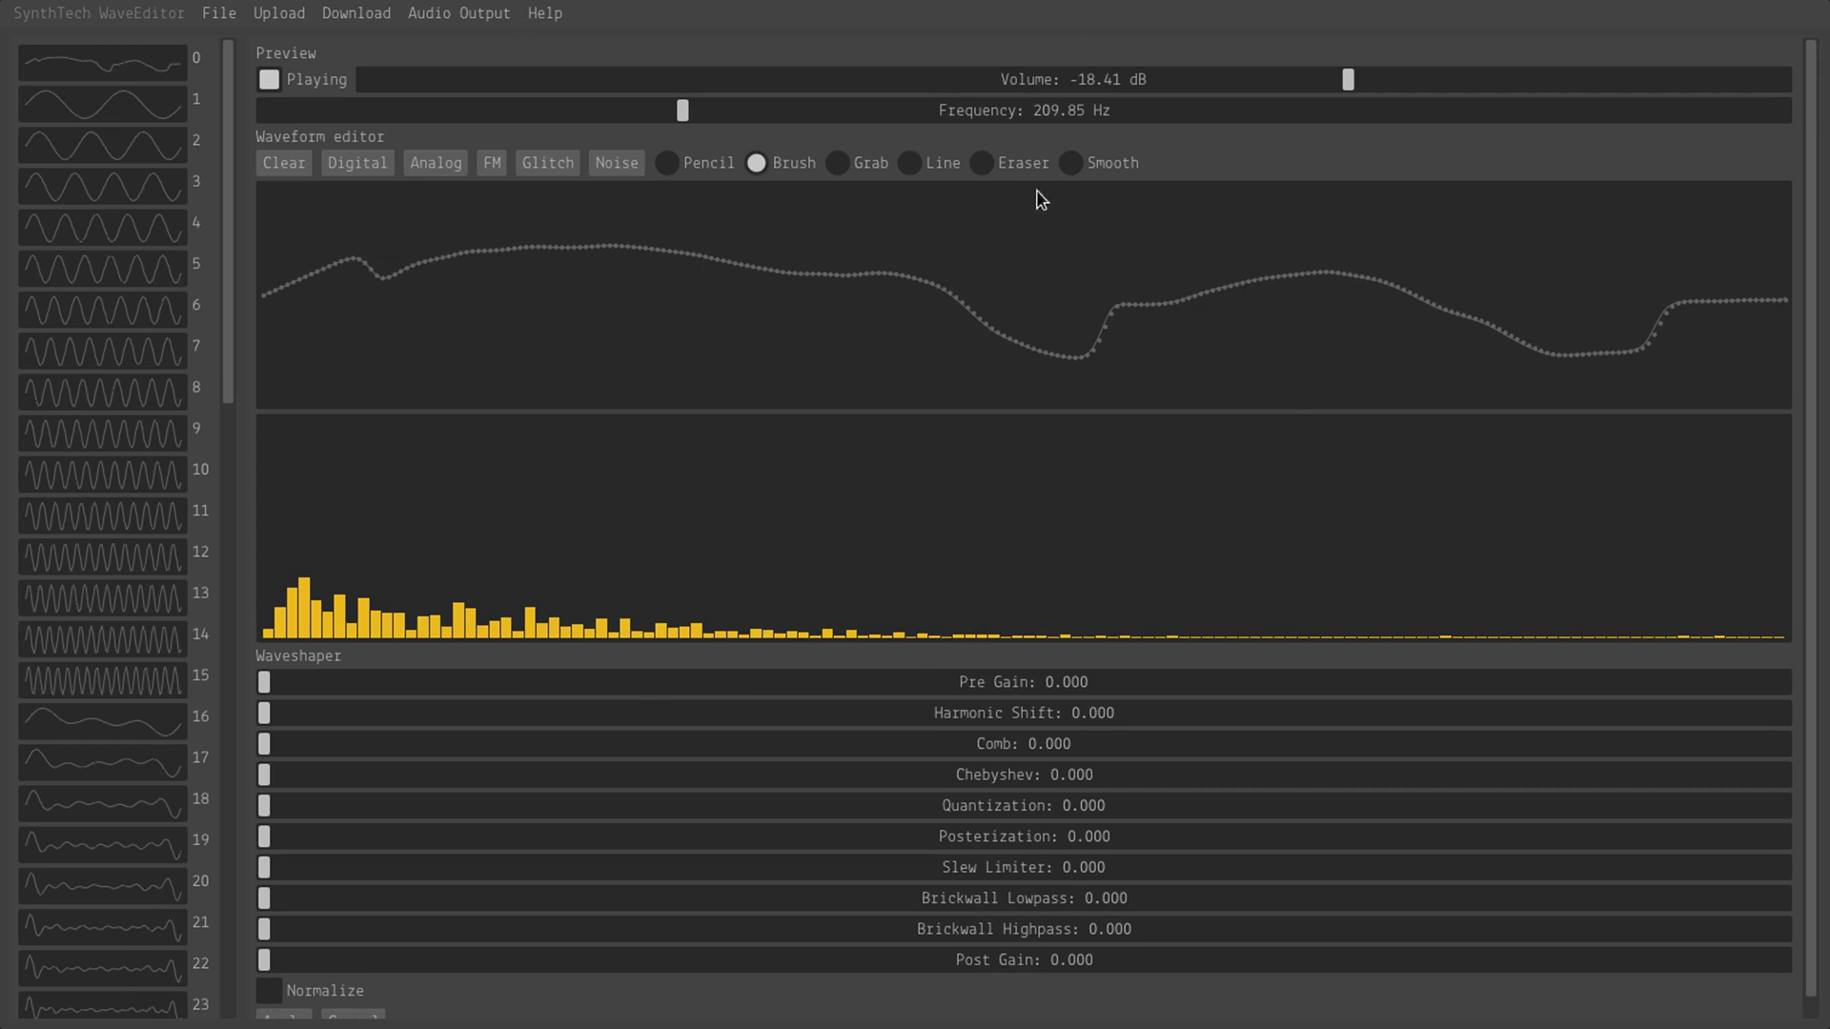
Step: Draw a straight line from top left to bottom right, lowering preview volume to -23.57 dB
click(910, 163)
click(1260, 84)
mouse_move(266, 193)
mouse_down()
mouse_move(951, 315)
mouse_move(1592, 368)
mouse_move(1786, 407)
mouse_up()
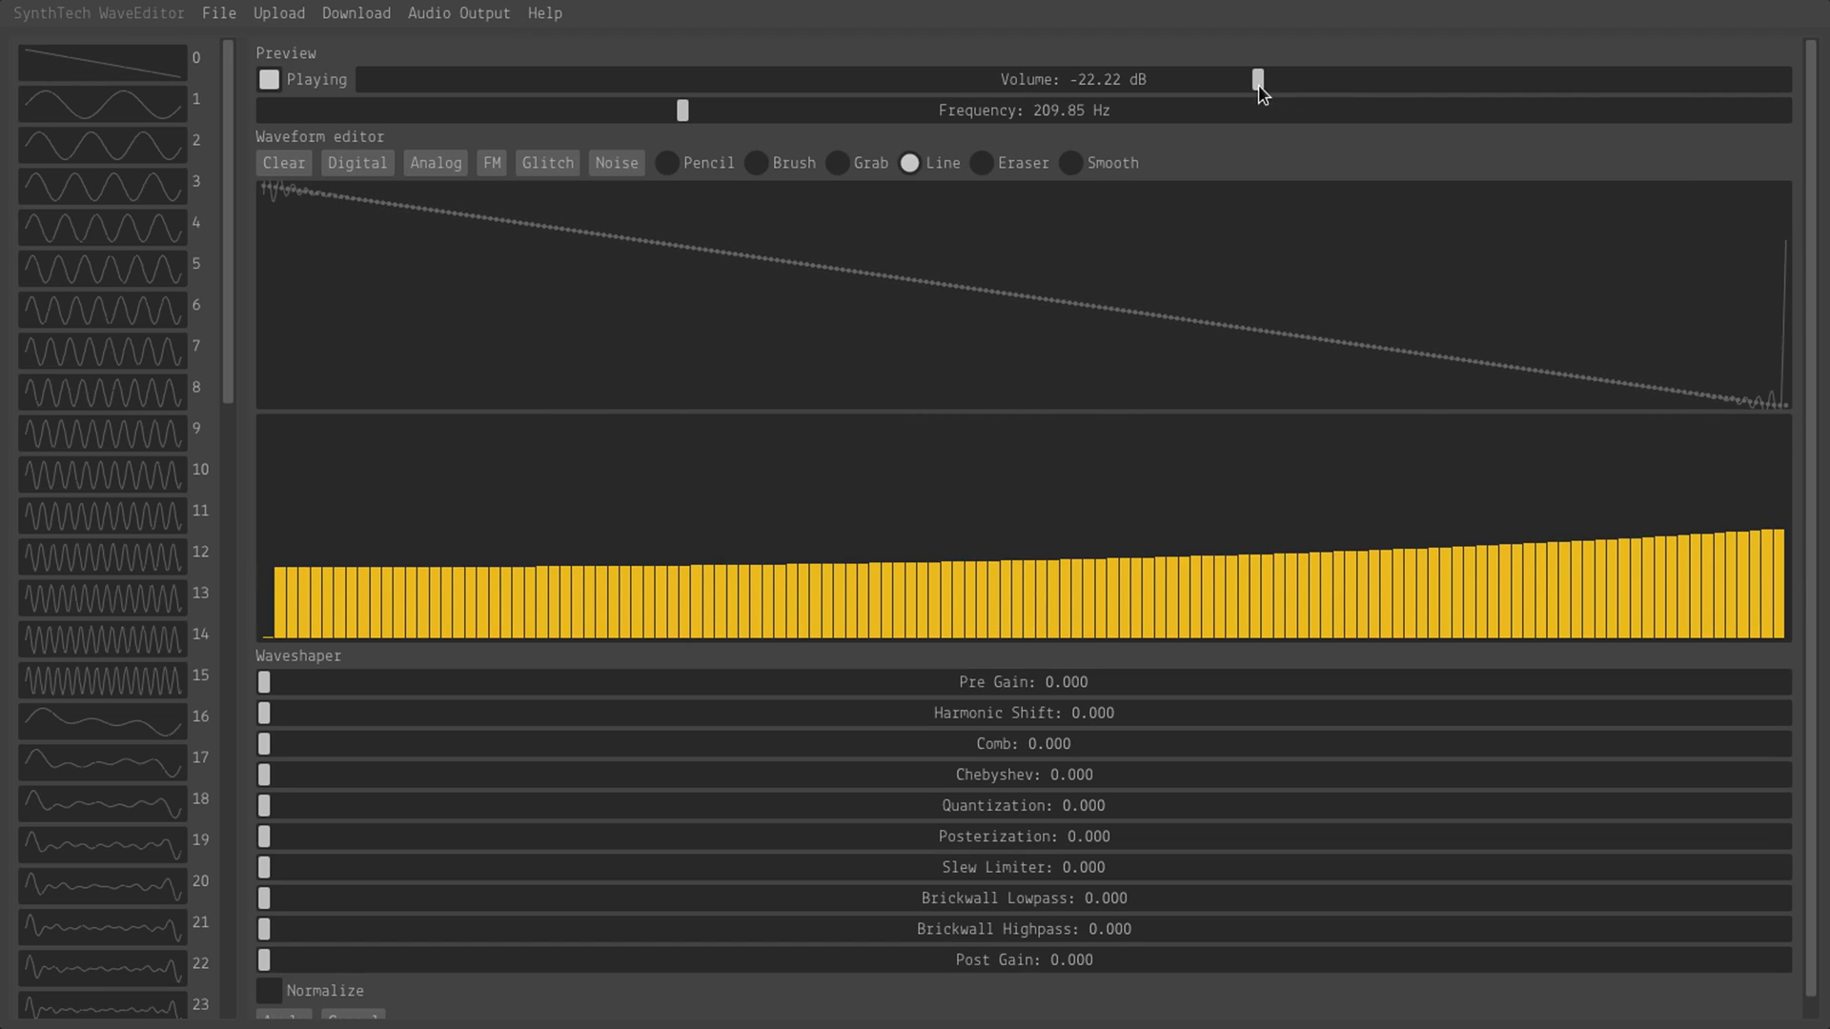
drag(1259, 84, 1227, 83)
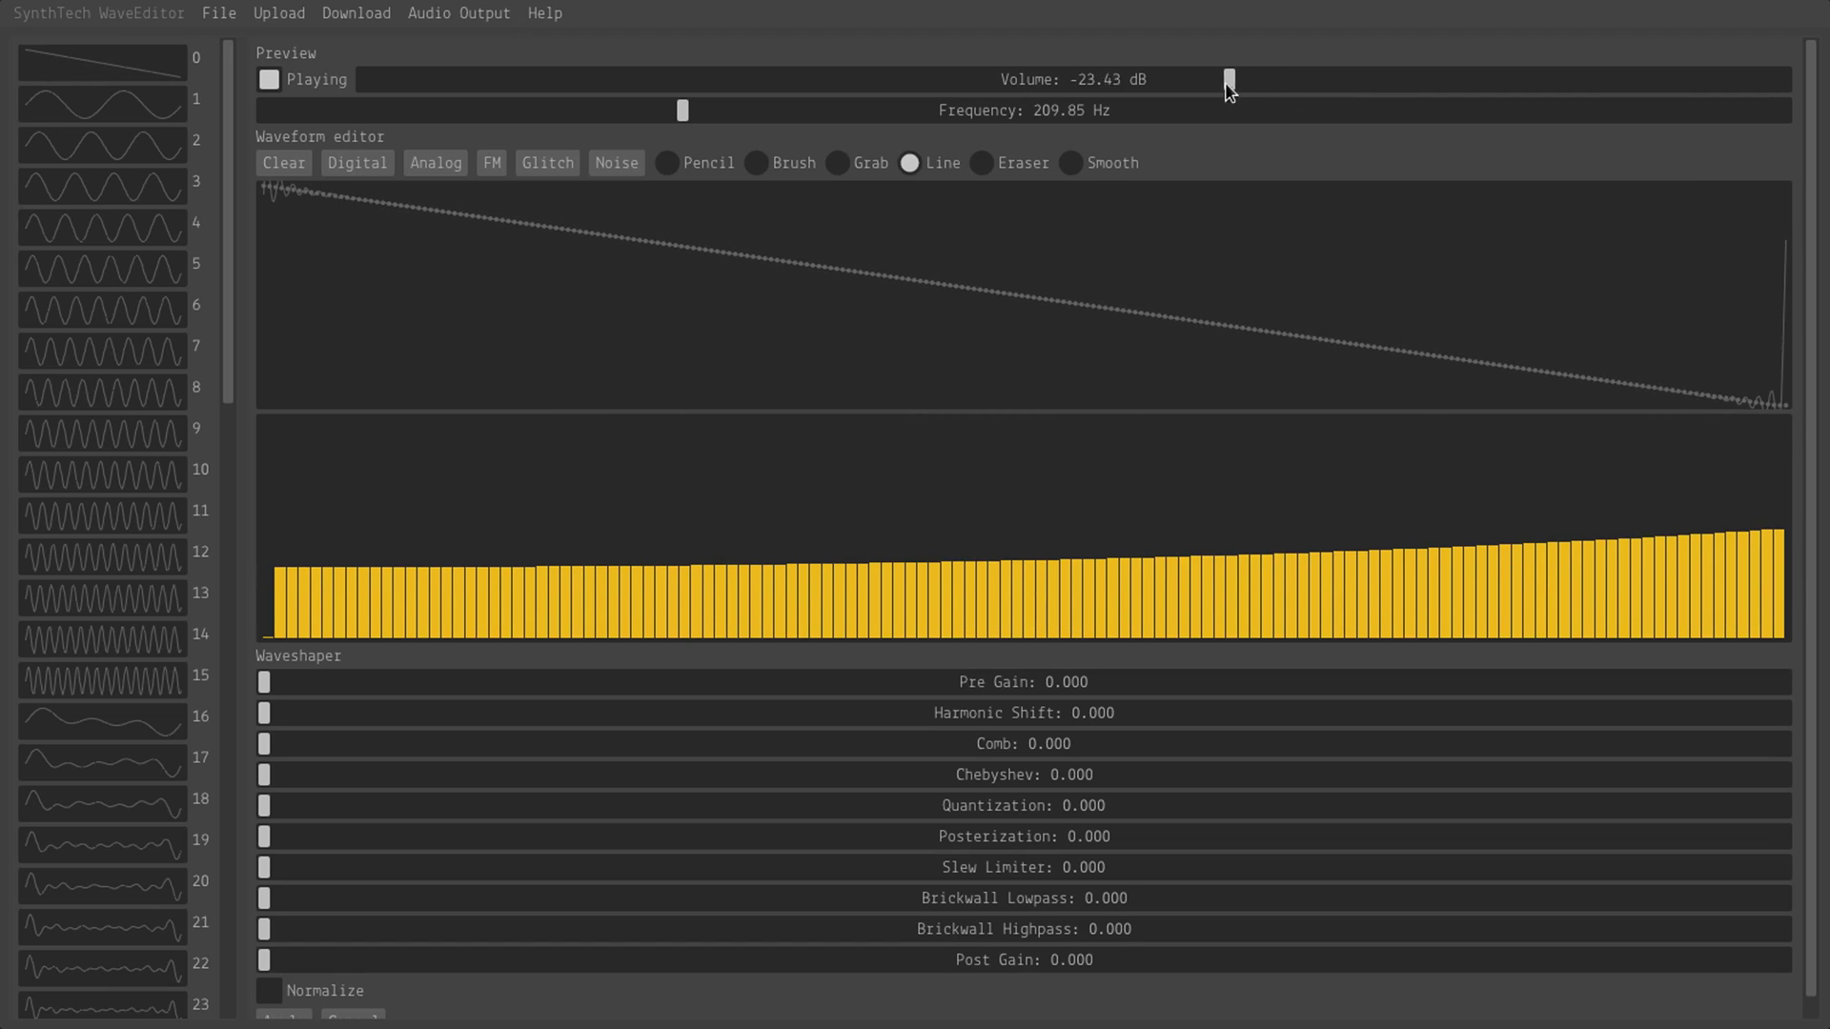
Step: Clear the wave and audition the Digital Sine and Sawtooth presets
click(277, 172)
click(359, 164)
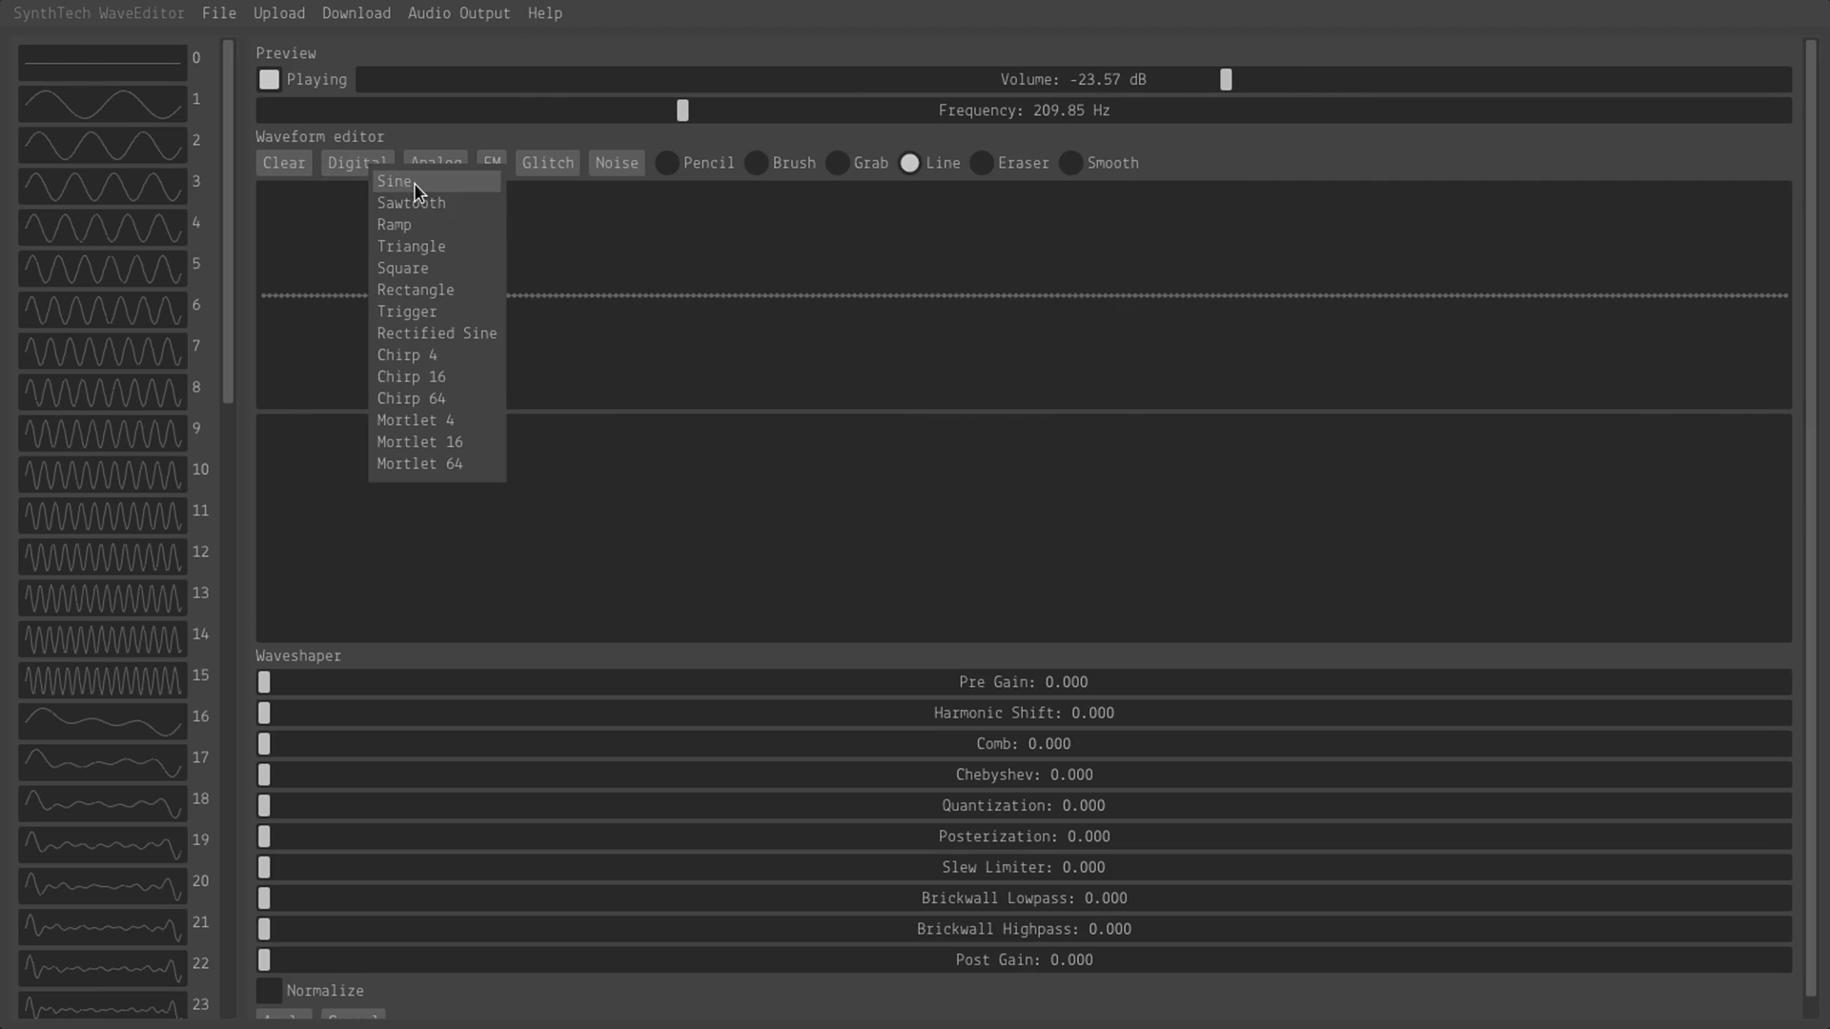
click(414, 183)
click(360, 165)
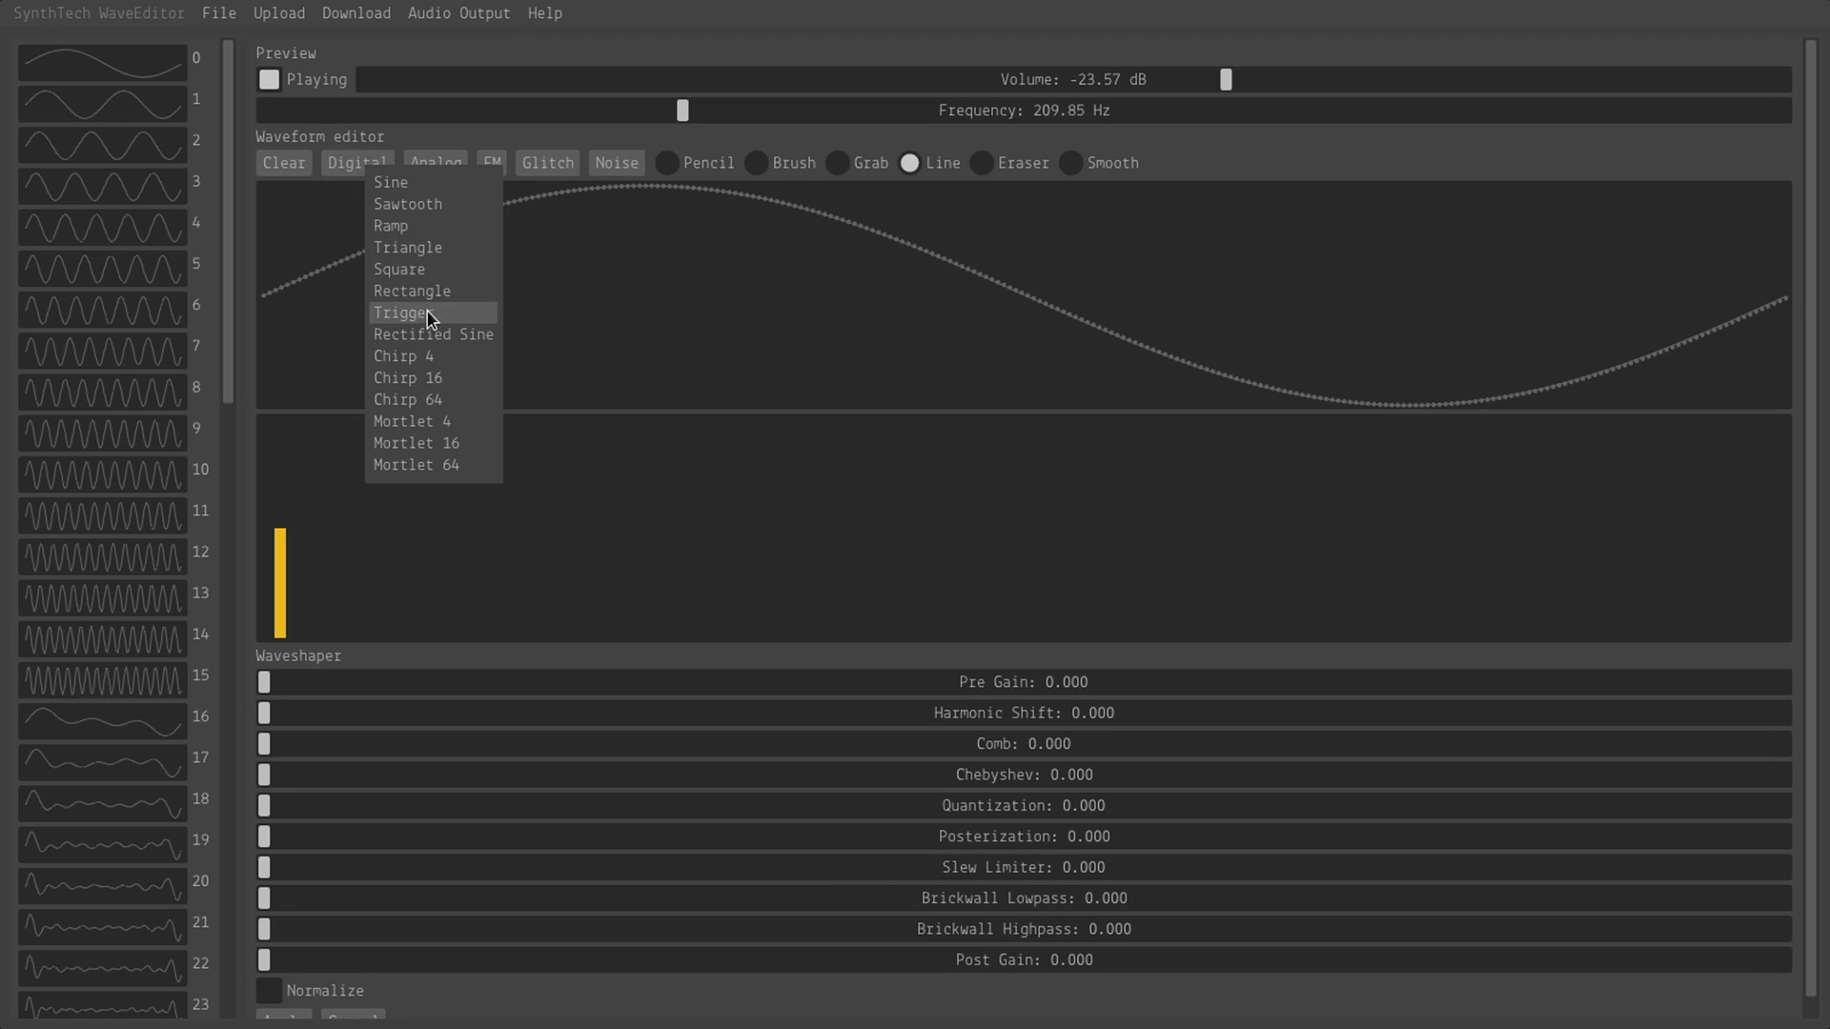
click(399, 212)
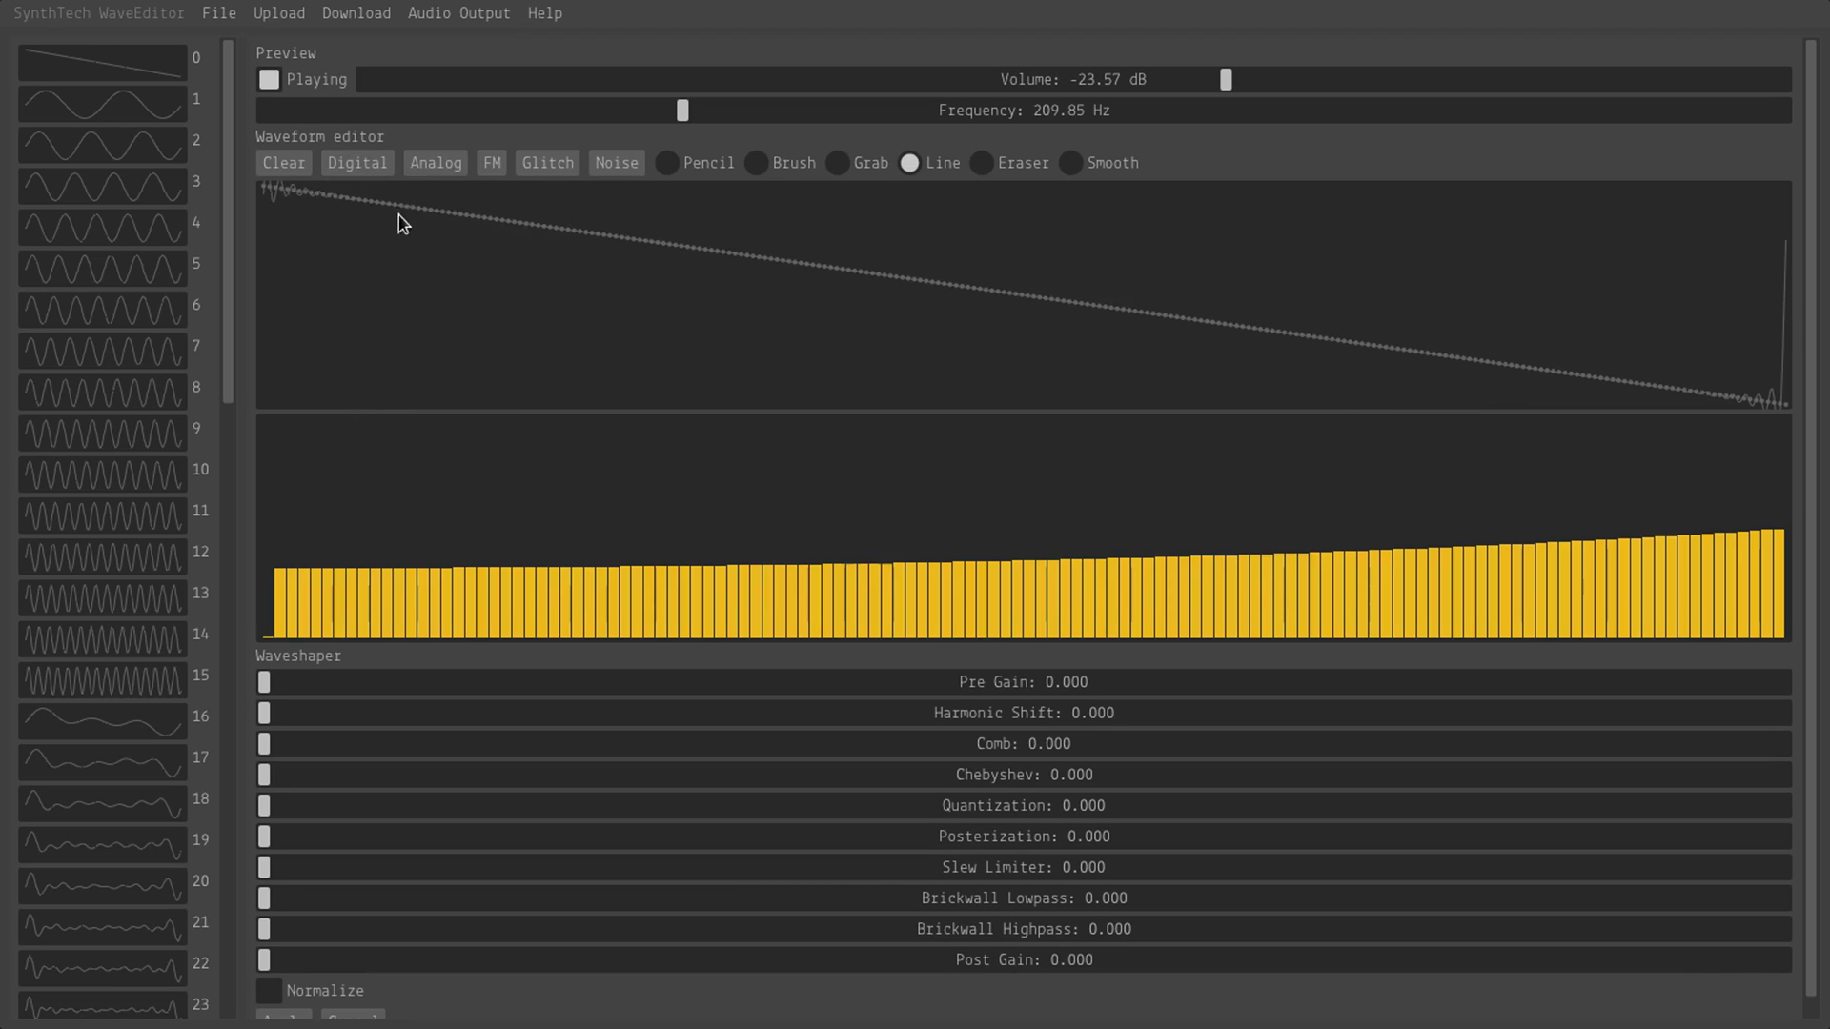
Step: Audition the Digital Chirp 16 and Mortlet 64 presets, lowering preview frequency to 102.76 Hz
click(358, 164)
click(425, 374)
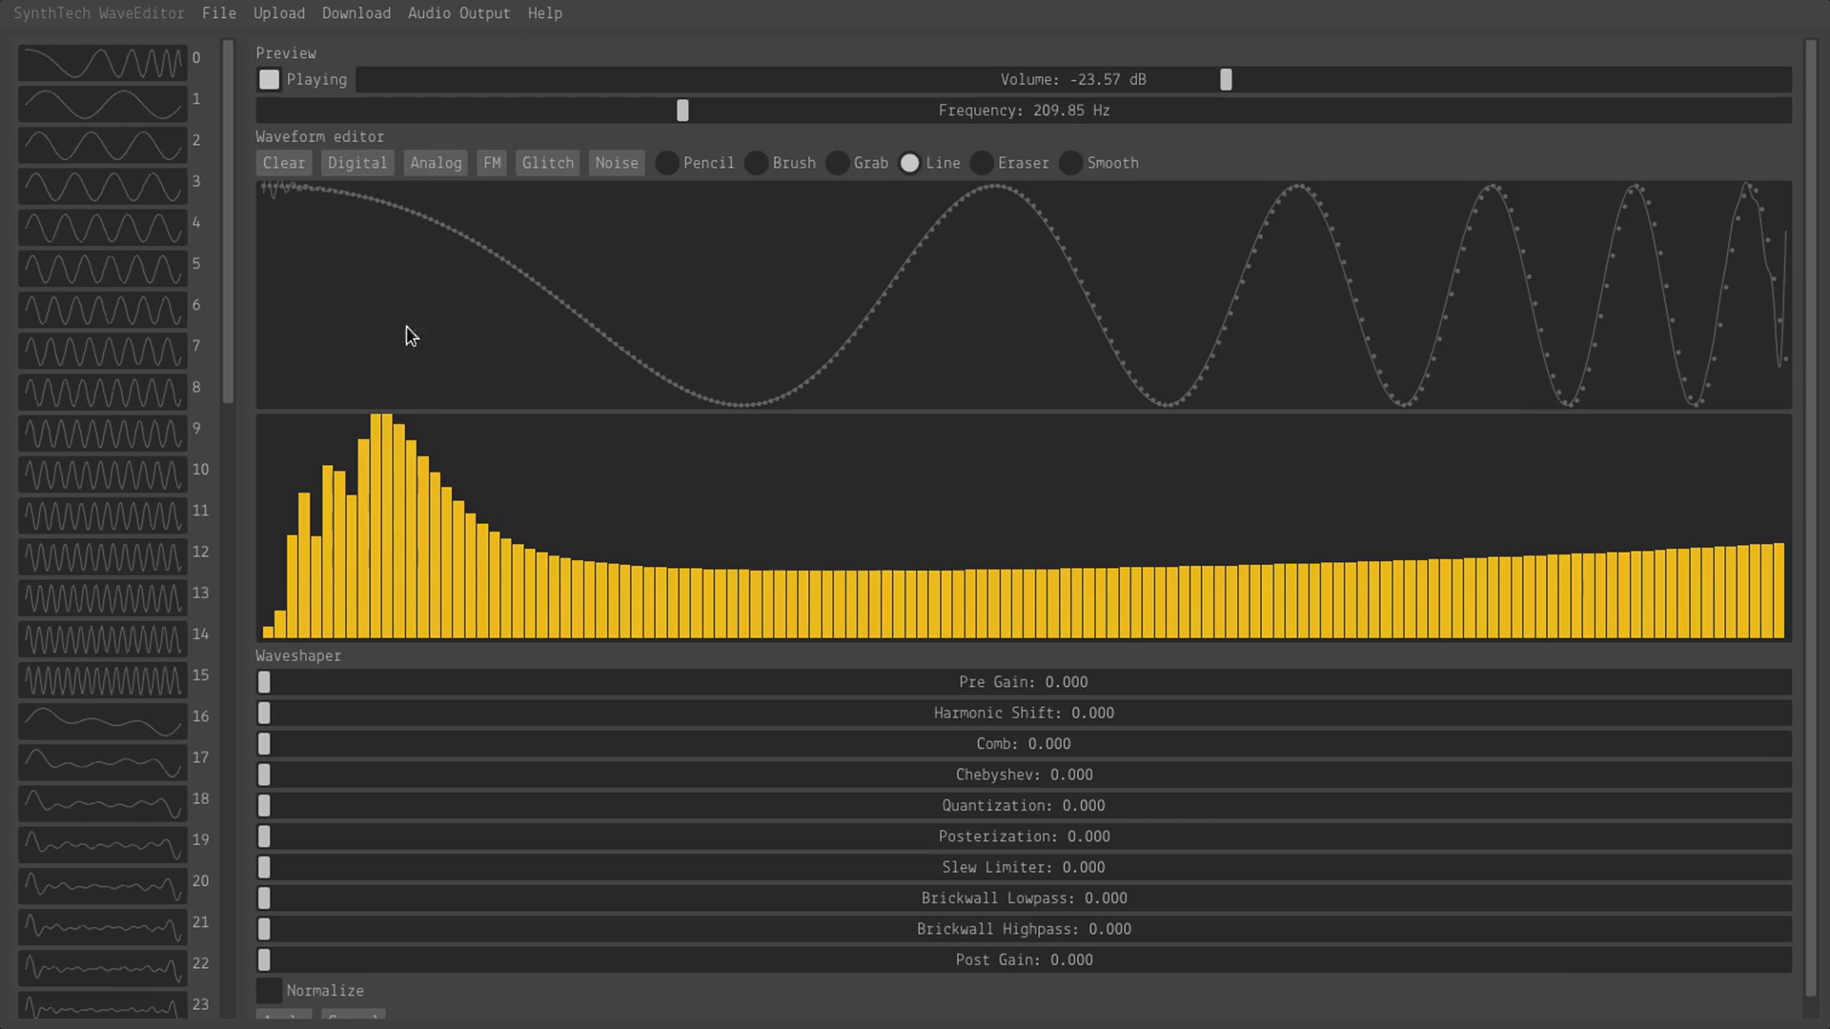
click(378, 172)
click(459, 461)
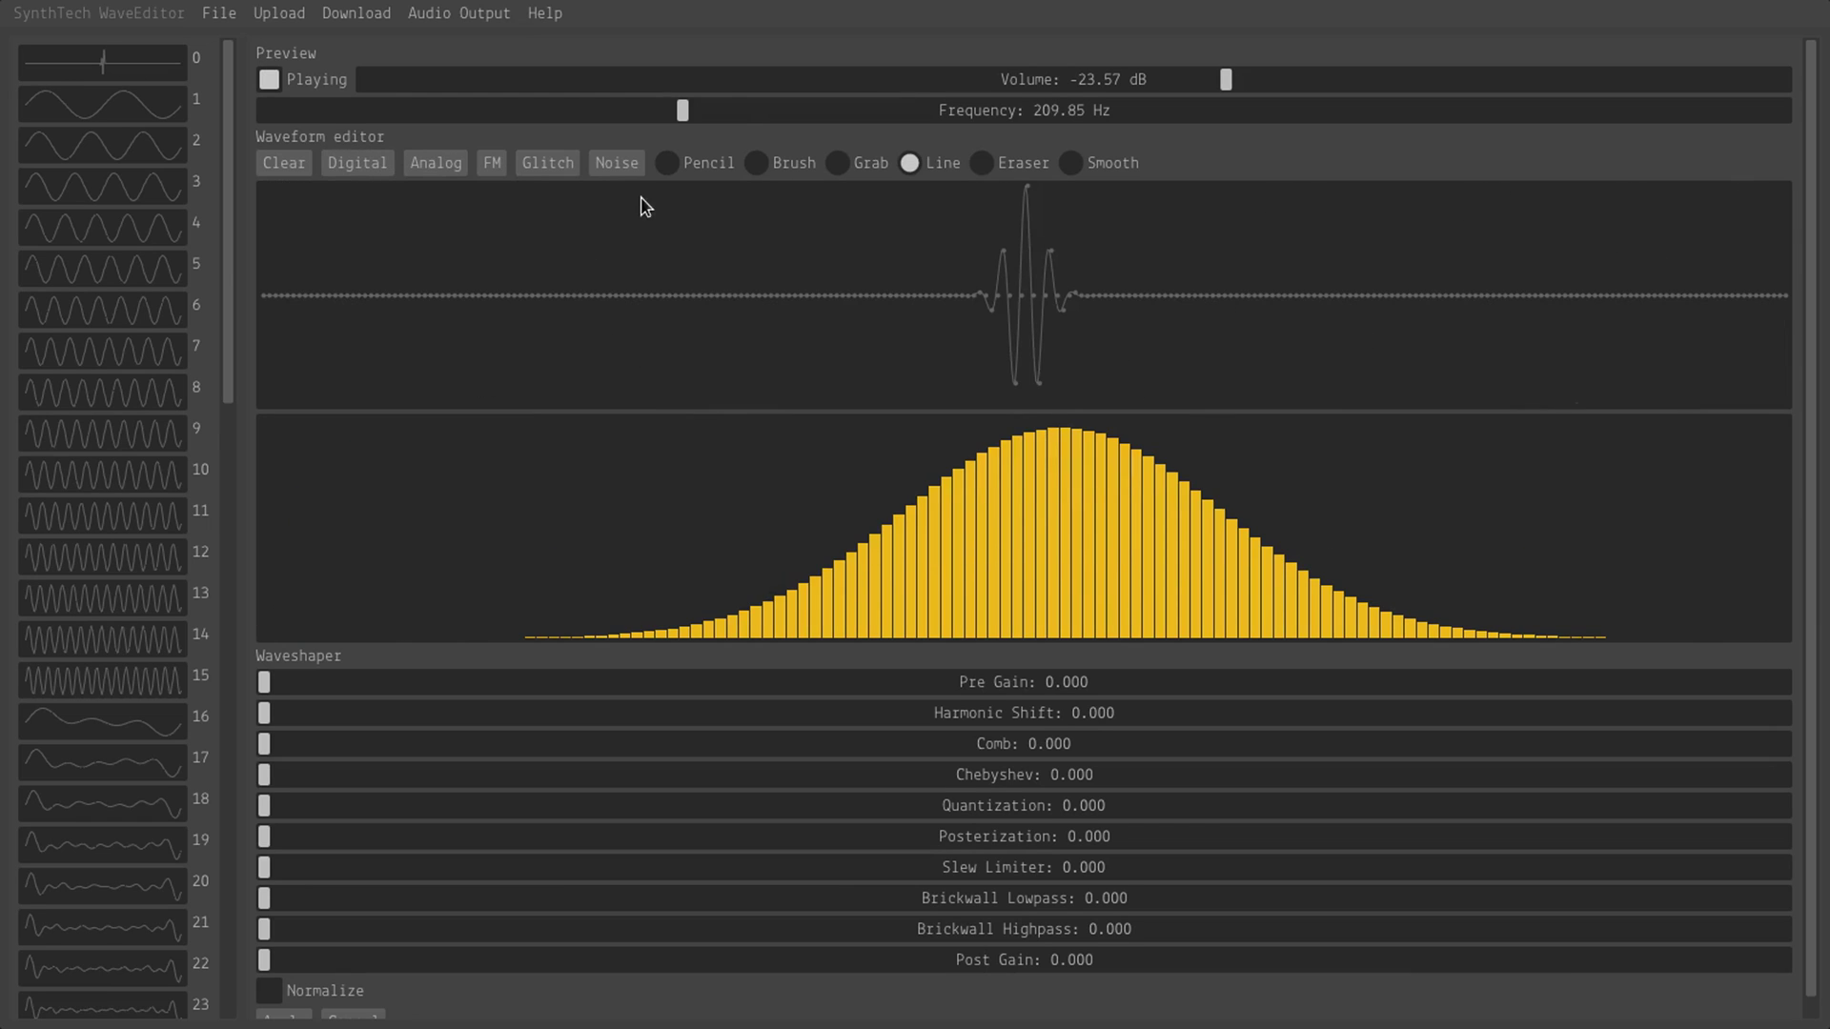
drag(661, 114, 594, 136)
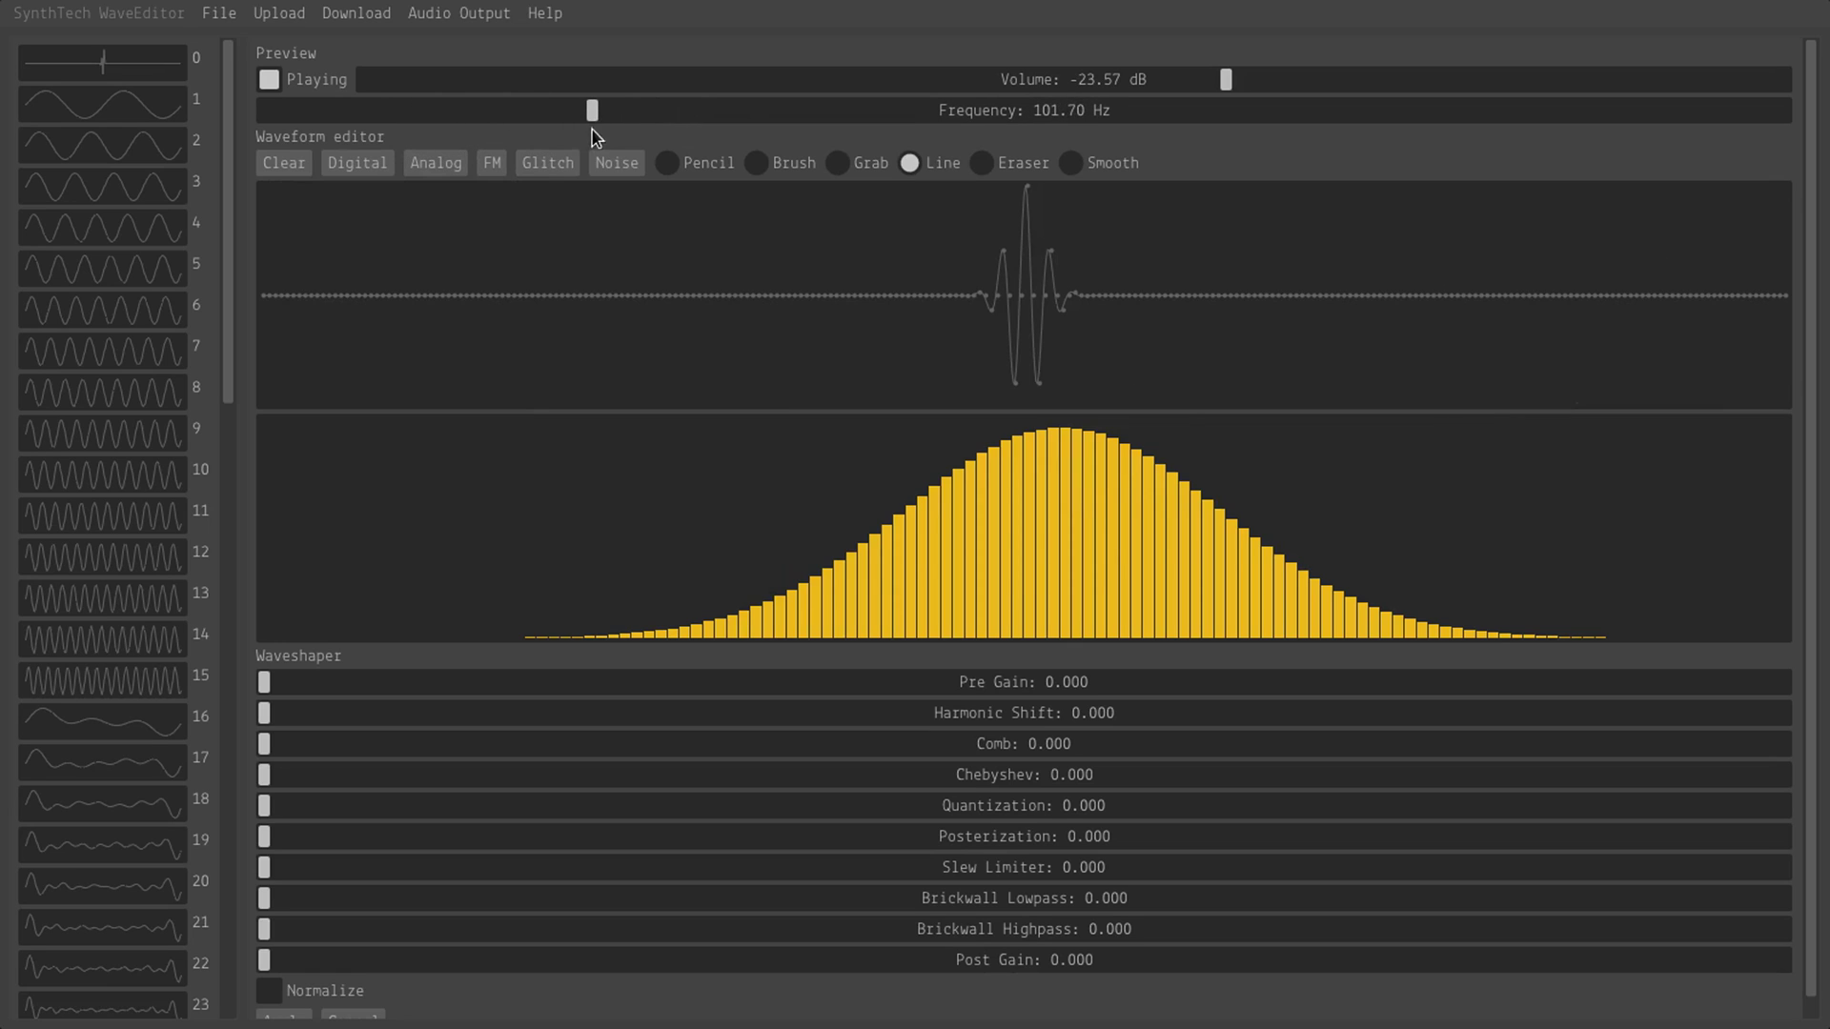
Step: Try the Analog Sawtooth, then load FM Sine TZFM 5 at 168.42 Hz and -16.43 dB
click(450, 173)
click(488, 215)
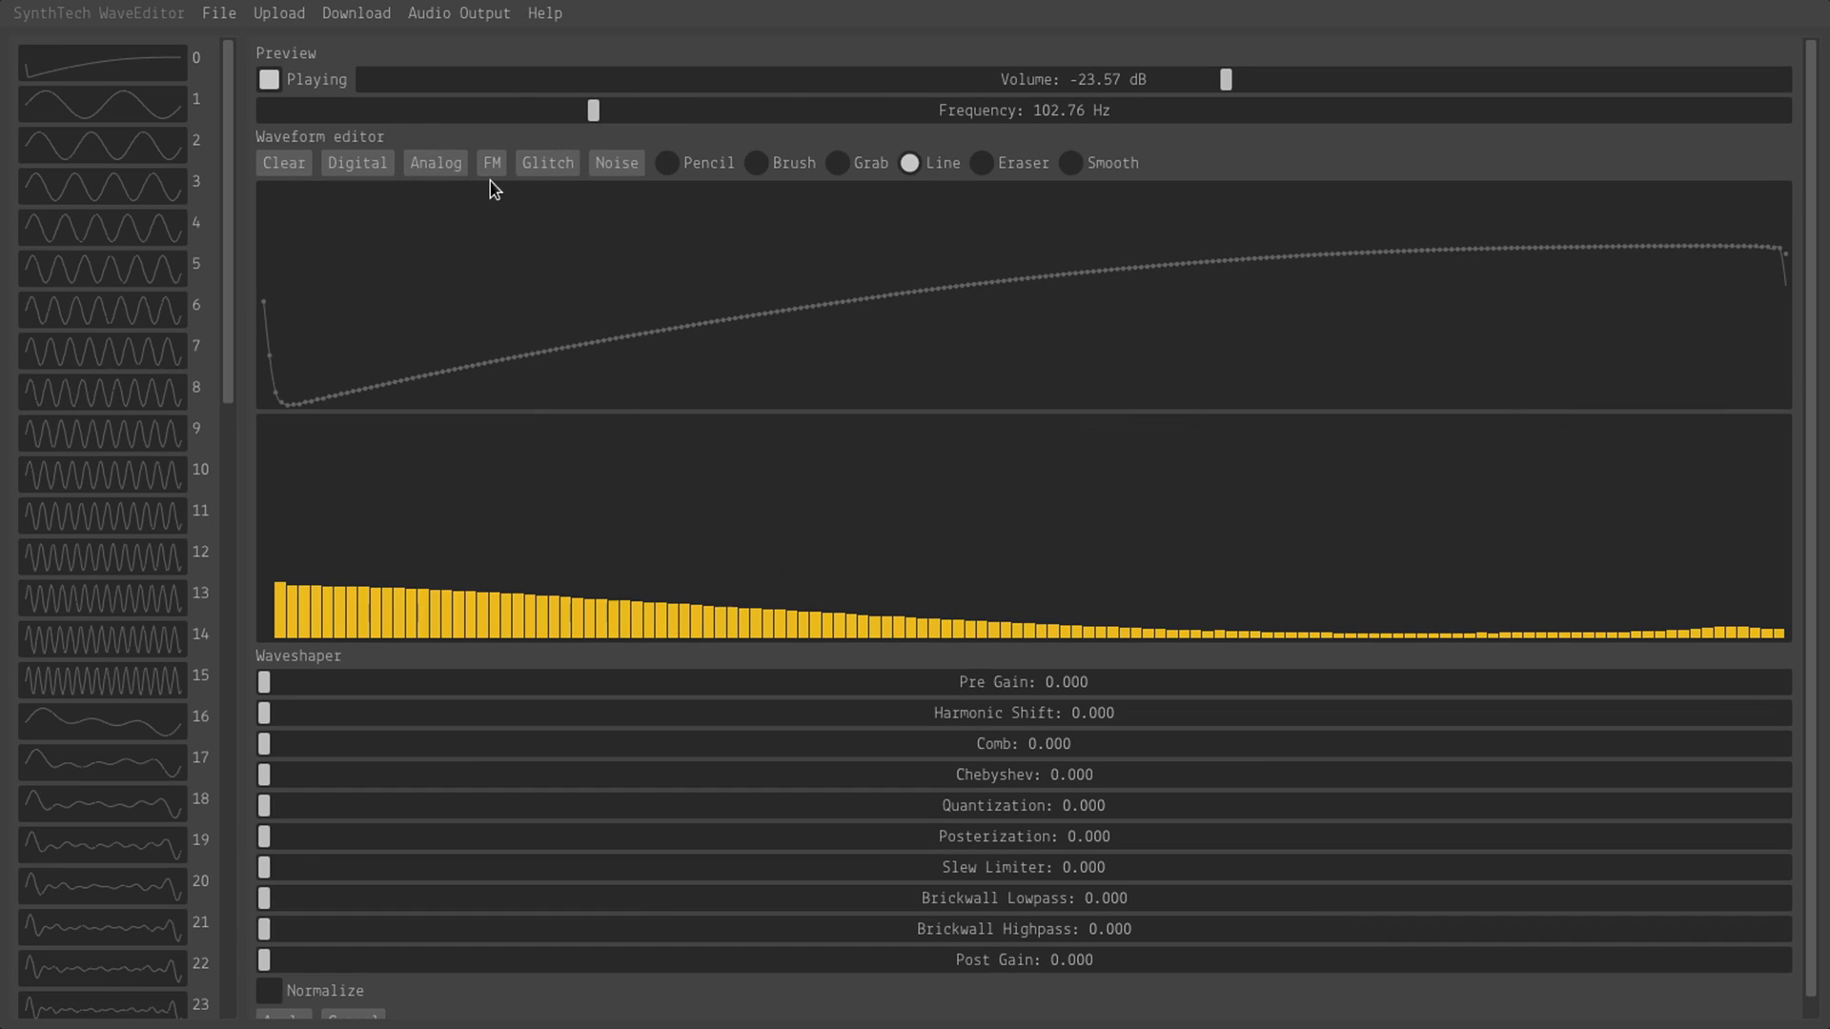
click(492, 171)
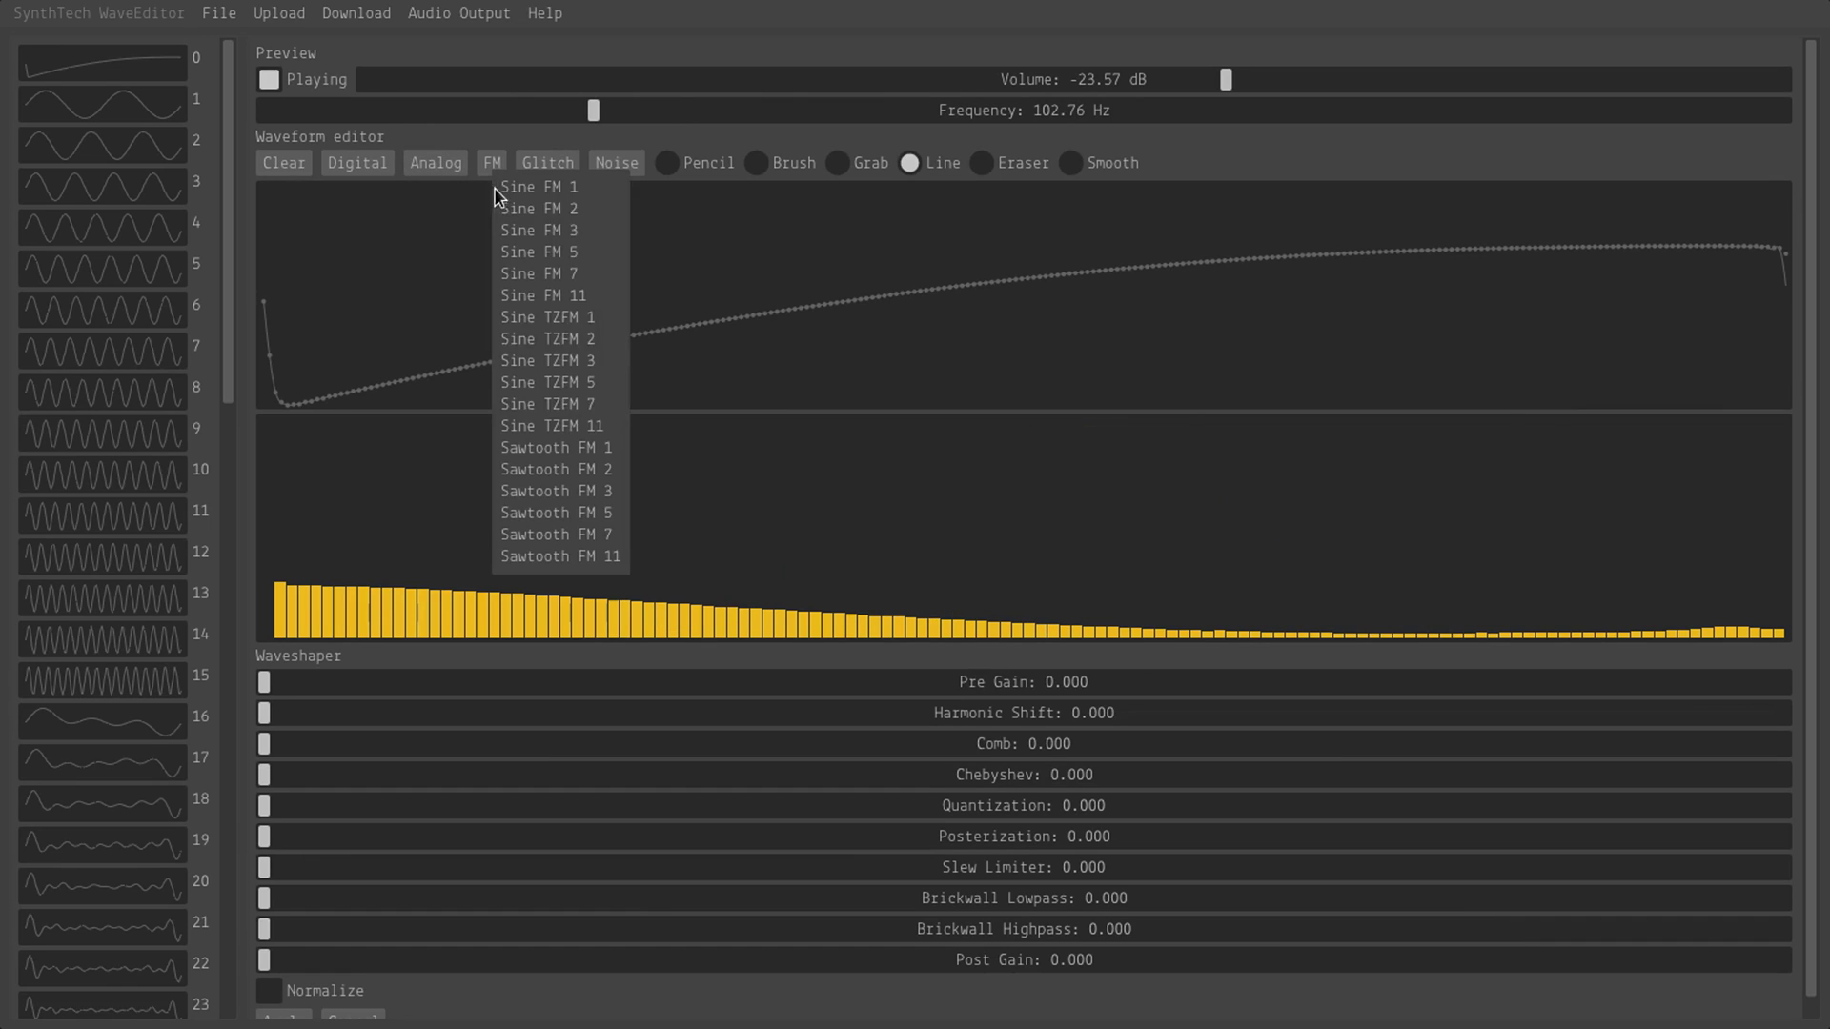
click(598, 384)
drag(595, 111, 666, 110)
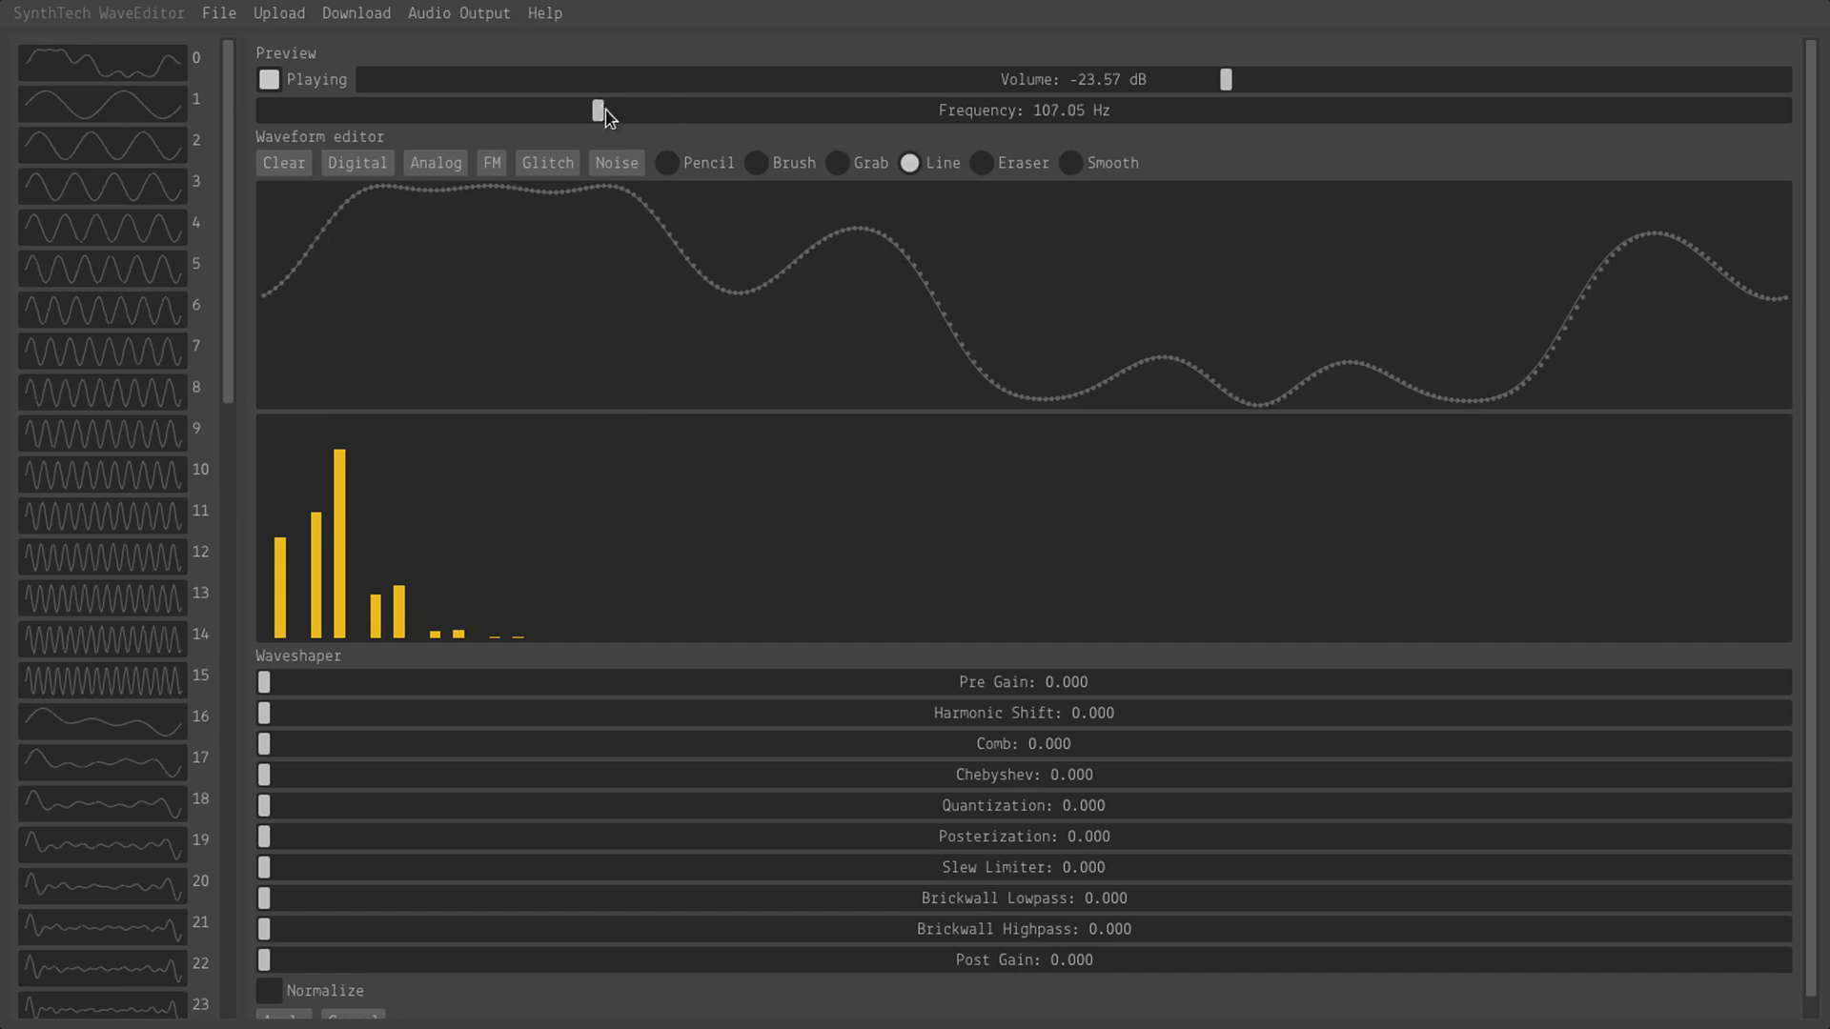
drag(1226, 82, 1394, 80)
mouse_move(666, 110)
mouse_down()
mouse_move(551, 111)
mouse_move(849, 118)
mouse_move(656, 145)
mouse_move(580, 118)
mouse_move(720, 117)
mouse_move(619, 120)
mouse_up()
Step: Clear the wave, draw a new Pencil curve, and raise middle and upper harmonic plateaus
click(666, 171)
key(ctrl+z)
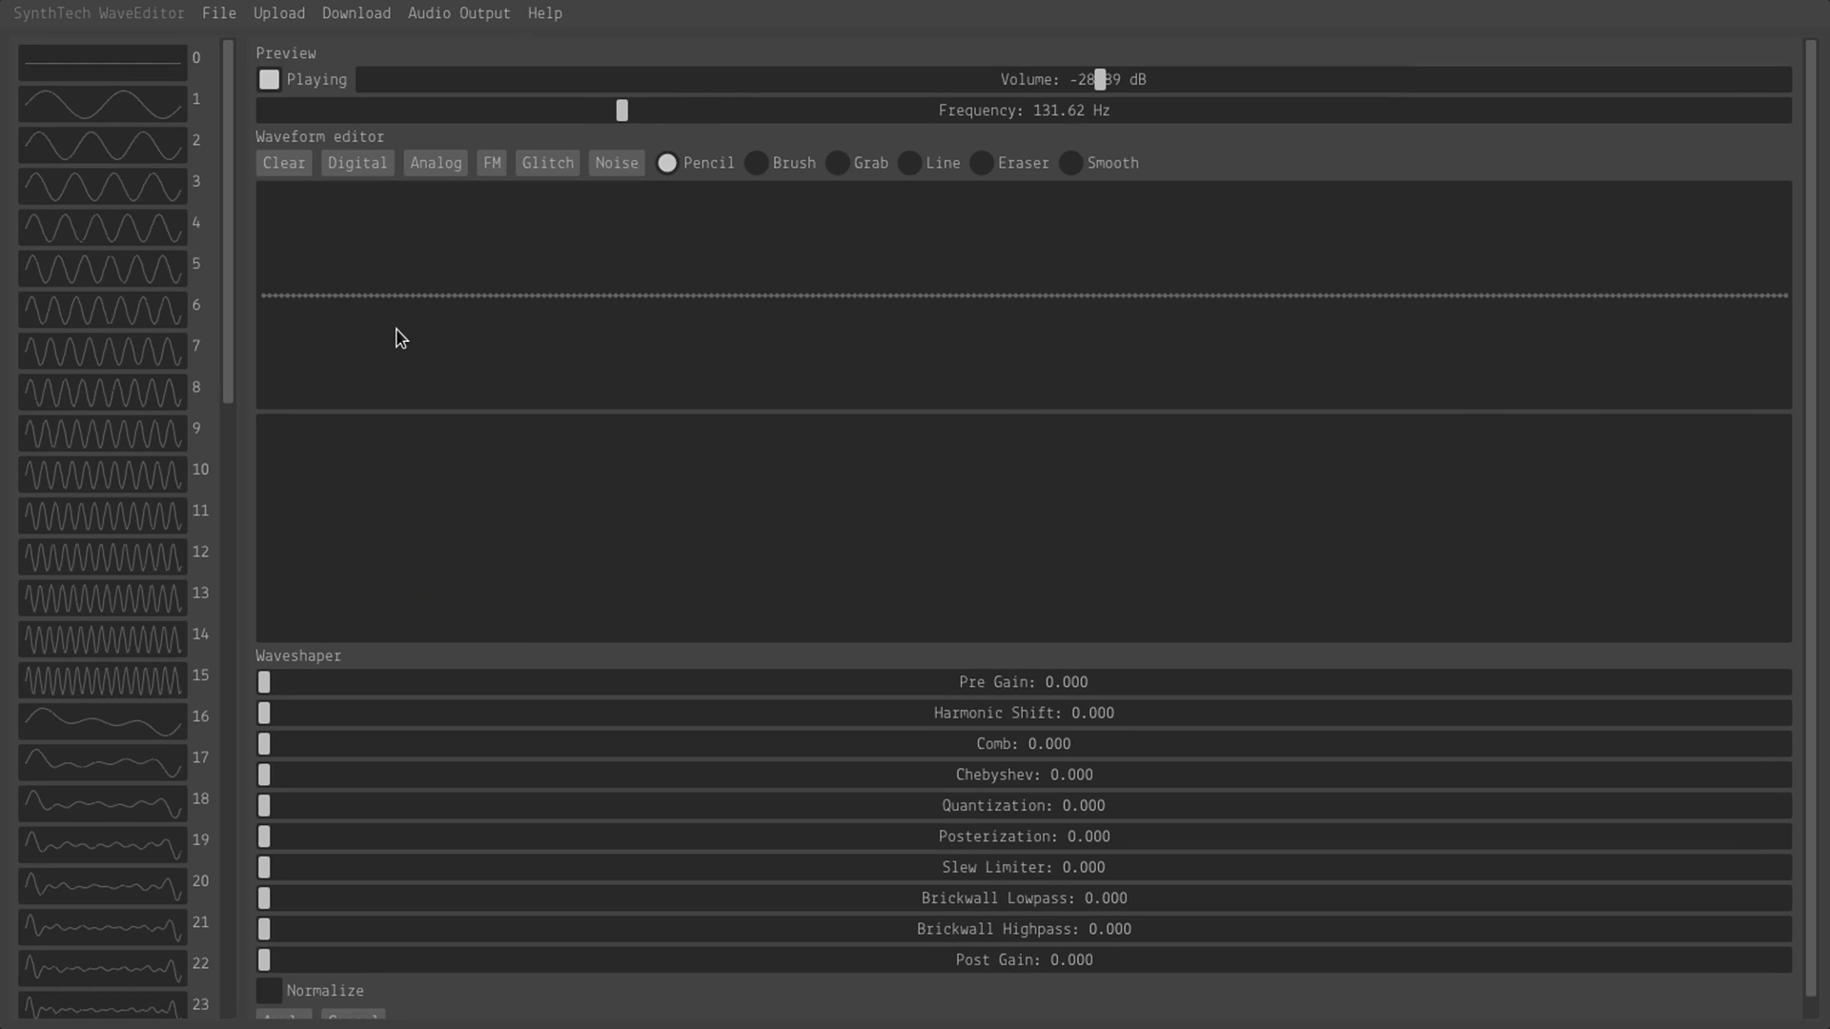
mouse_move(400, 338)
mouse_down()
mouse_move(408, 235)
mouse_move(471, 210)
mouse_move(584, 247)
mouse_move(724, 393)
mouse_move(851, 370)
mouse_move(909, 257)
mouse_move(987, 211)
mouse_move(1144, 315)
mouse_move(1270, 350)
mouse_move(1395, 305)
mouse_move(1439, 243)
mouse_move(1548, 249)
mouse_move(1641, 304)
mouse_move(1798, 303)
mouse_up()
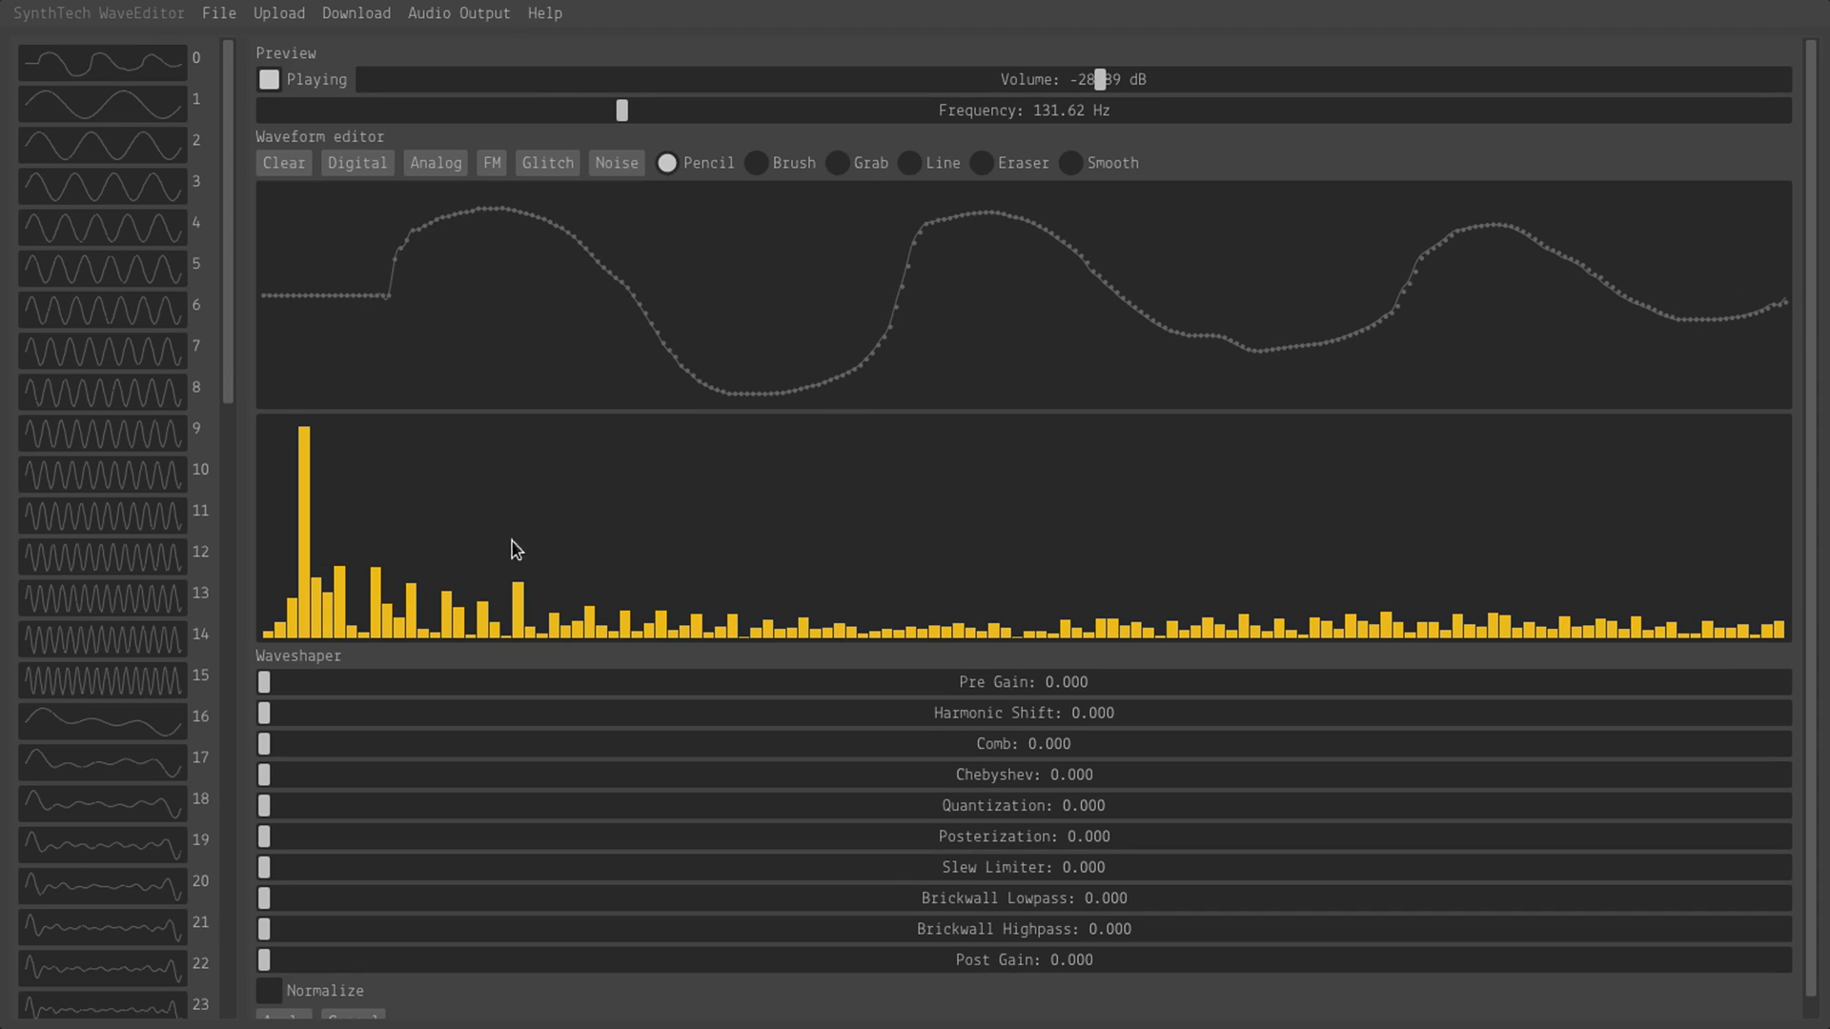
mouse_move(643, 546)
mouse_down()
mouse_move(761, 504)
mouse_move(1106, 478)
mouse_up()
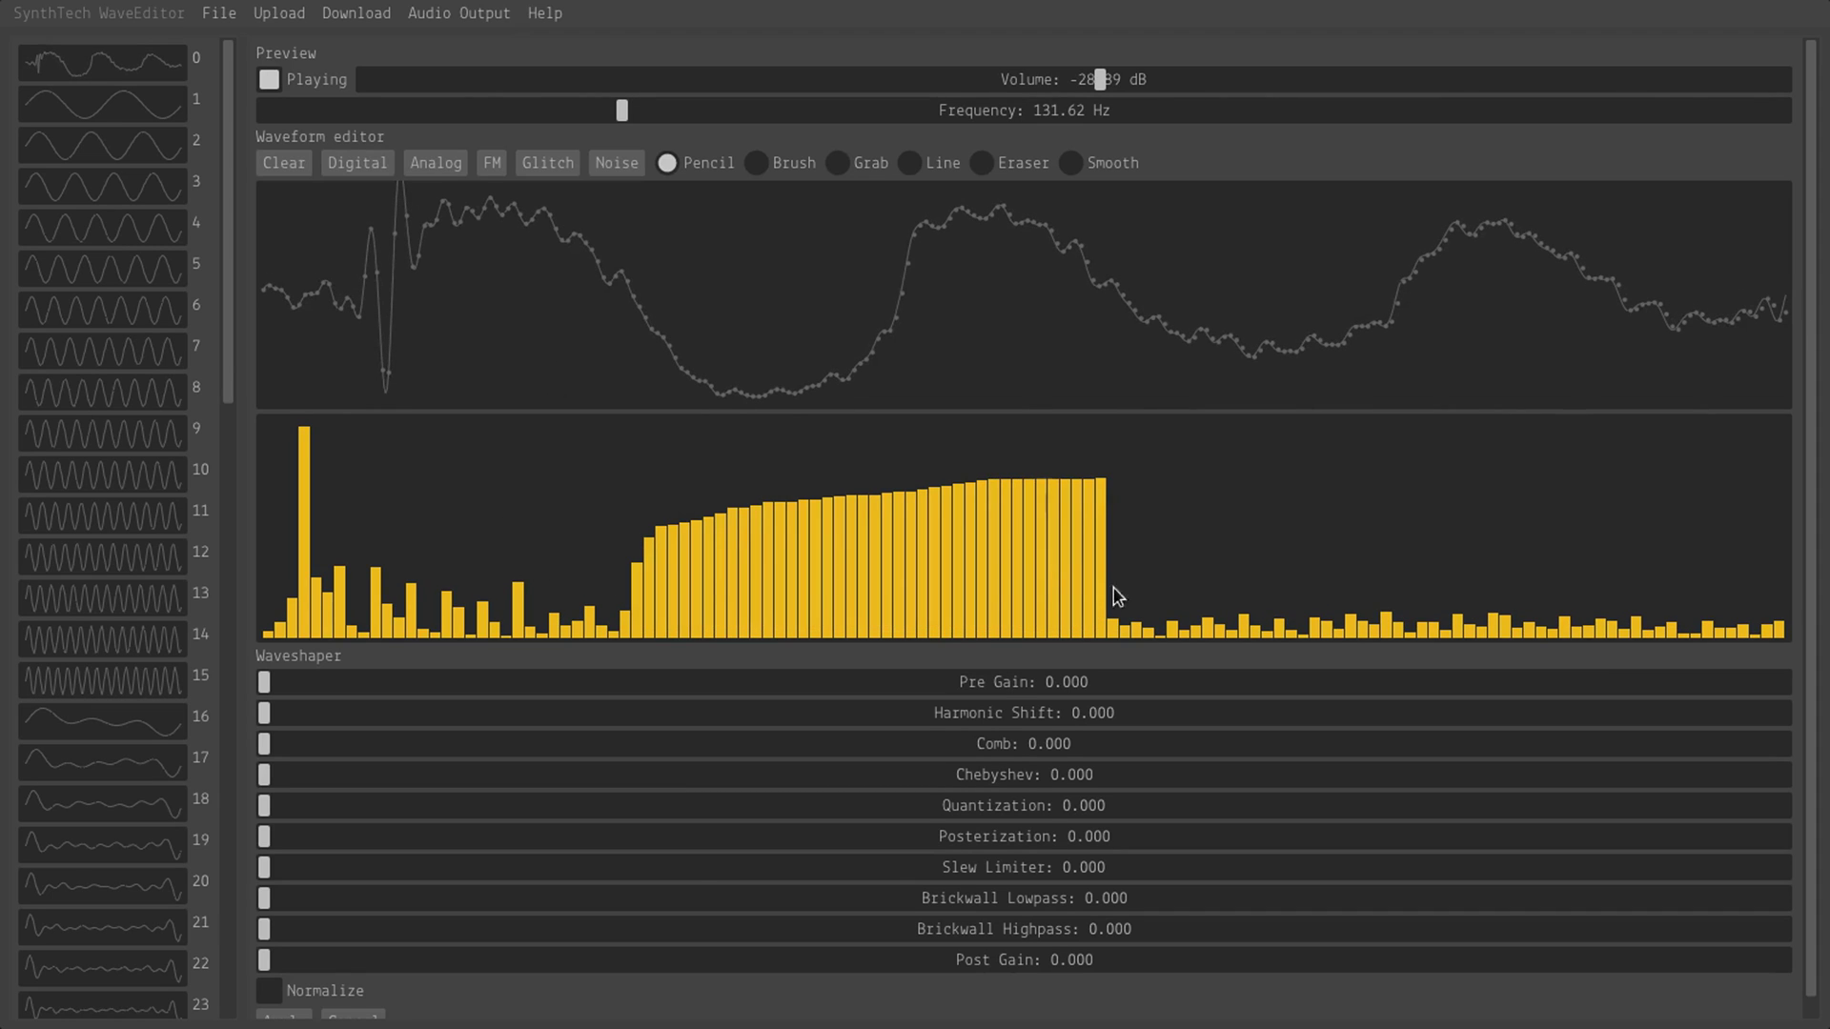
mouse_move(1279, 555)
mouse_down()
mouse_move(1332, 576)
mouse_move(1674, 568)
mouse_move(1682, 553)
mouse_up()
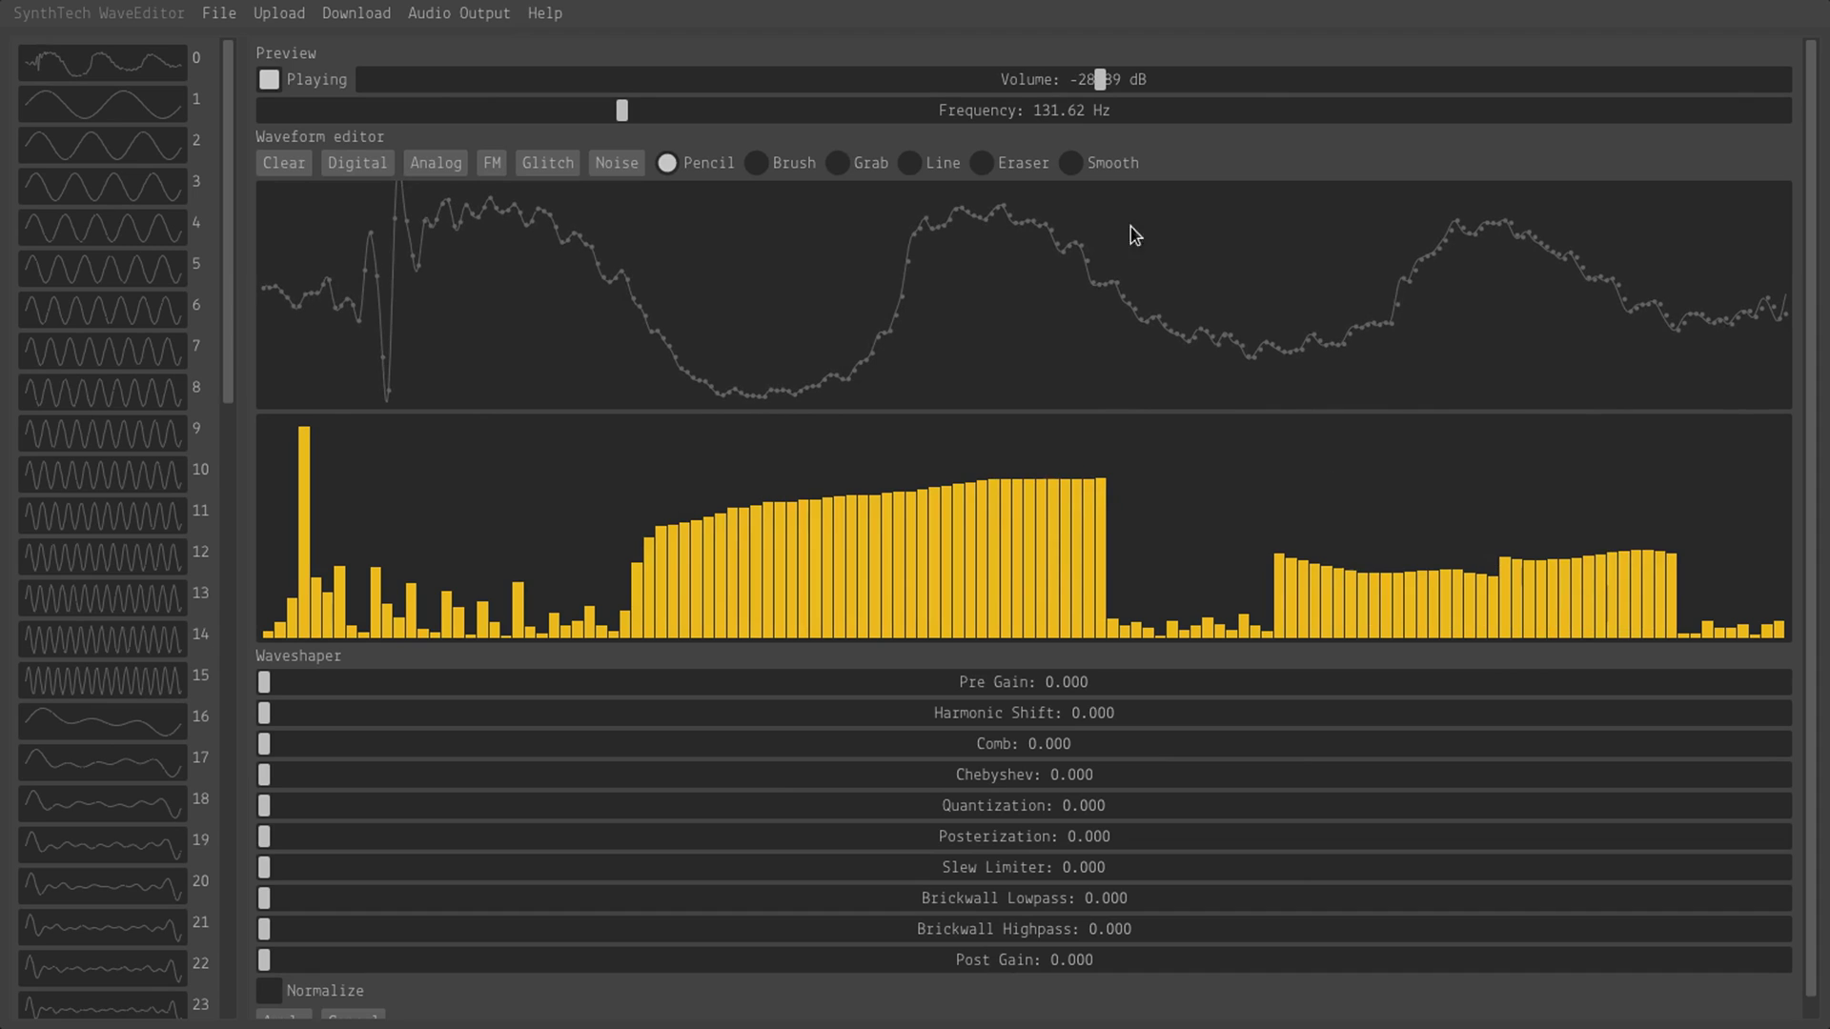
Step: Redraw parts of the wave and raise lower-middle and wide harmonic bands, flattening the left top
mouse_move(1092, 282)
mouse_down()
mouse_move(695, 327)
mouse_move(672, 376)
mouse_up()
mouse_move(629, 560)
mouse_down()
mouse_move(612, 519)
mouse_move(354, 501)
mouse_up()
mouse_move(605, 299)
mouse_down()
mouse_move(456, 245)
mouse_move(399, 248)
mouse_move(389, 341)
mouse_move(622, 301)
mouse_move(740, 342)
mouse_move(1460, 306)
mouse_up()
mouse_move(1389, 467)
mouse_down()
mouse_move(875, 440)
mouse_move(793, 488)
mouse_move(741, 488)
mouse_up()
mouse_move(314, 335)
mouse_down()
mouse_move(356, 269)
mouse_move(542, 210)
mouse_move(688, 216)
mouse_up()
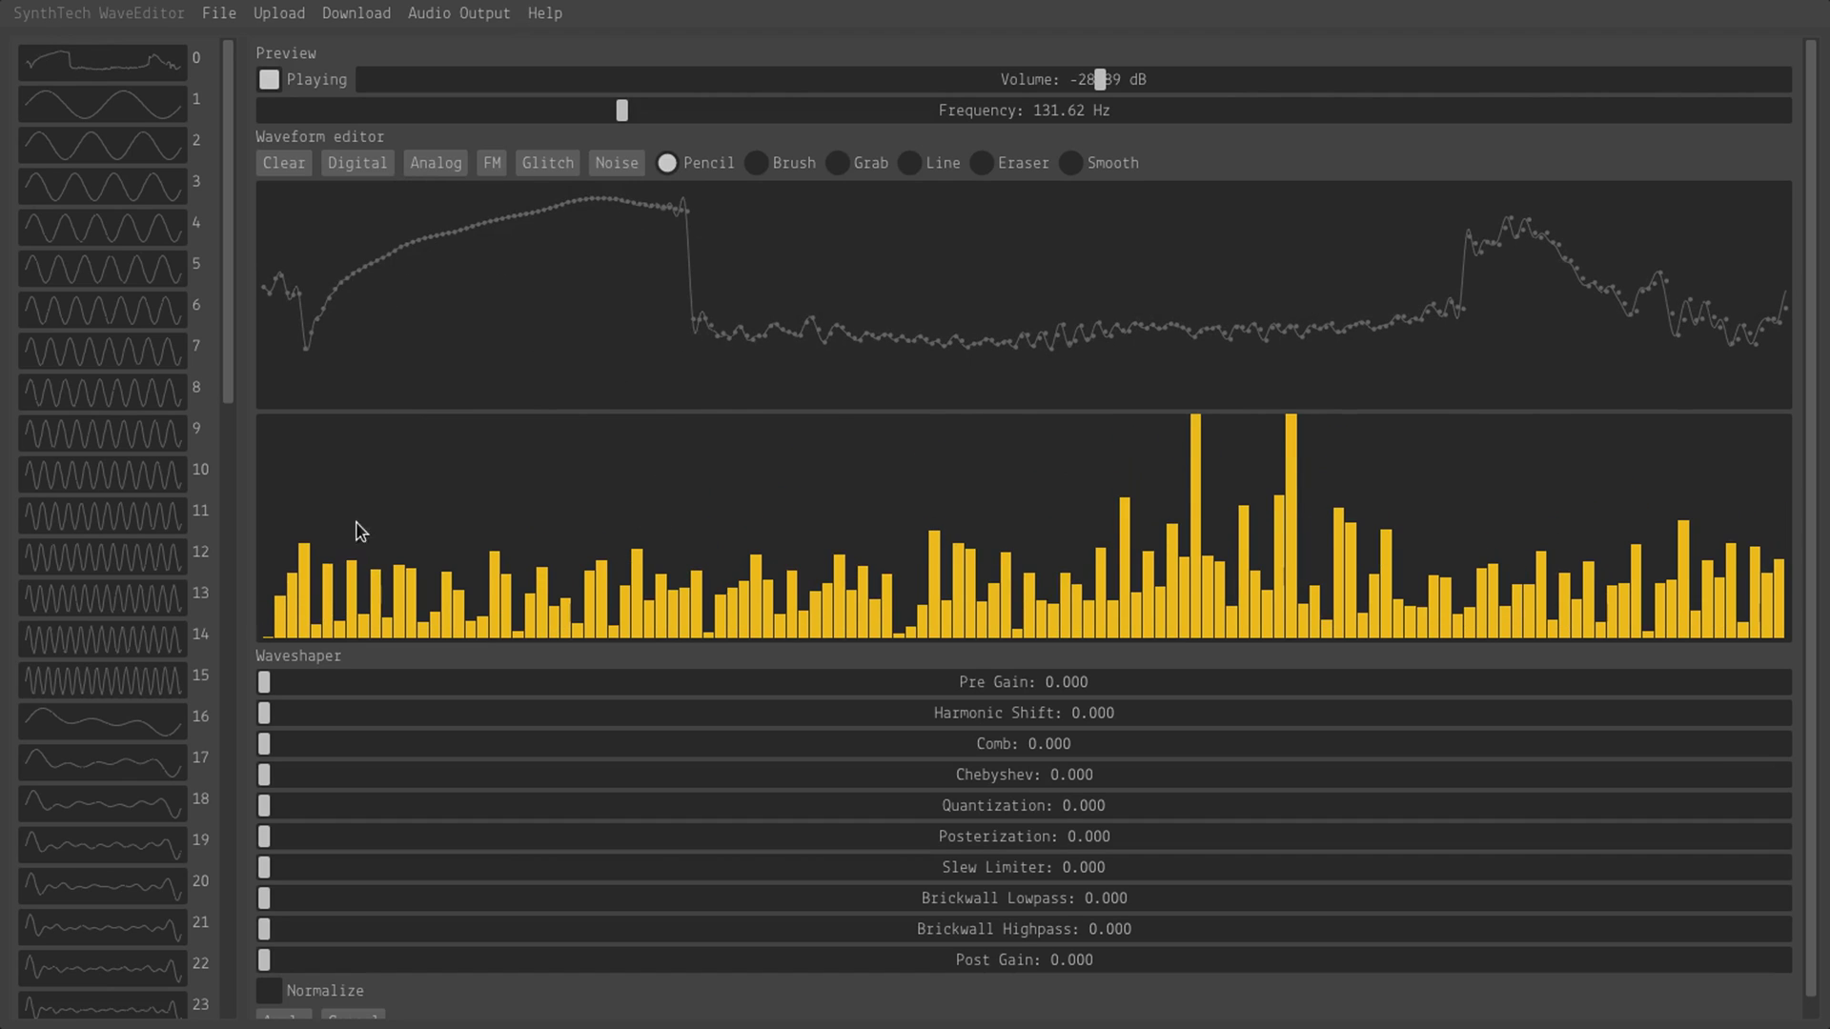
Step: Boost two low harmonics, zero the highest, and redraw the right part as a low line and ramp
drag(305, 476, 434, 469)
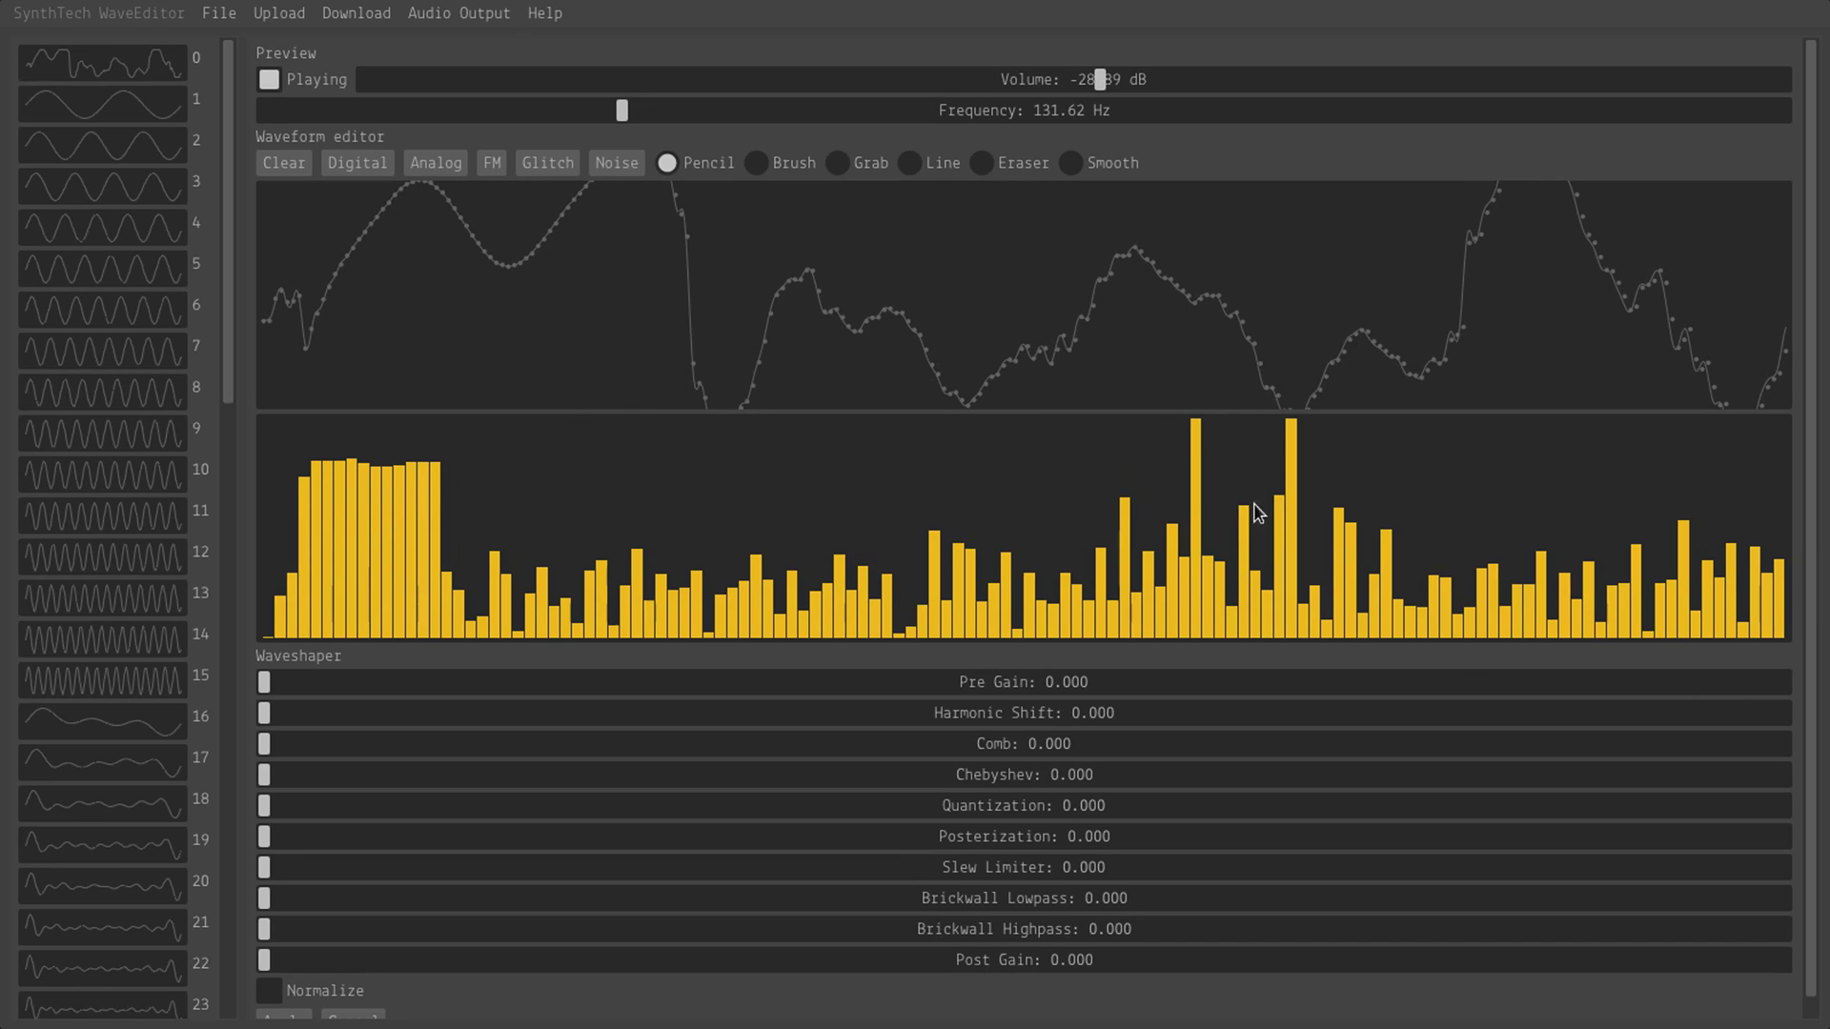
mouse_move(1261, 513)
mouse_down()
mouse_move(1269, 669)
mouse_move(1624, 687)
mouse_move(1790, 681)
mouse_up()
mouse_move(1444, 305)
mouse_down()
mouse_move(1172, 365)
mouse_move(977, 379)
mouse_up()
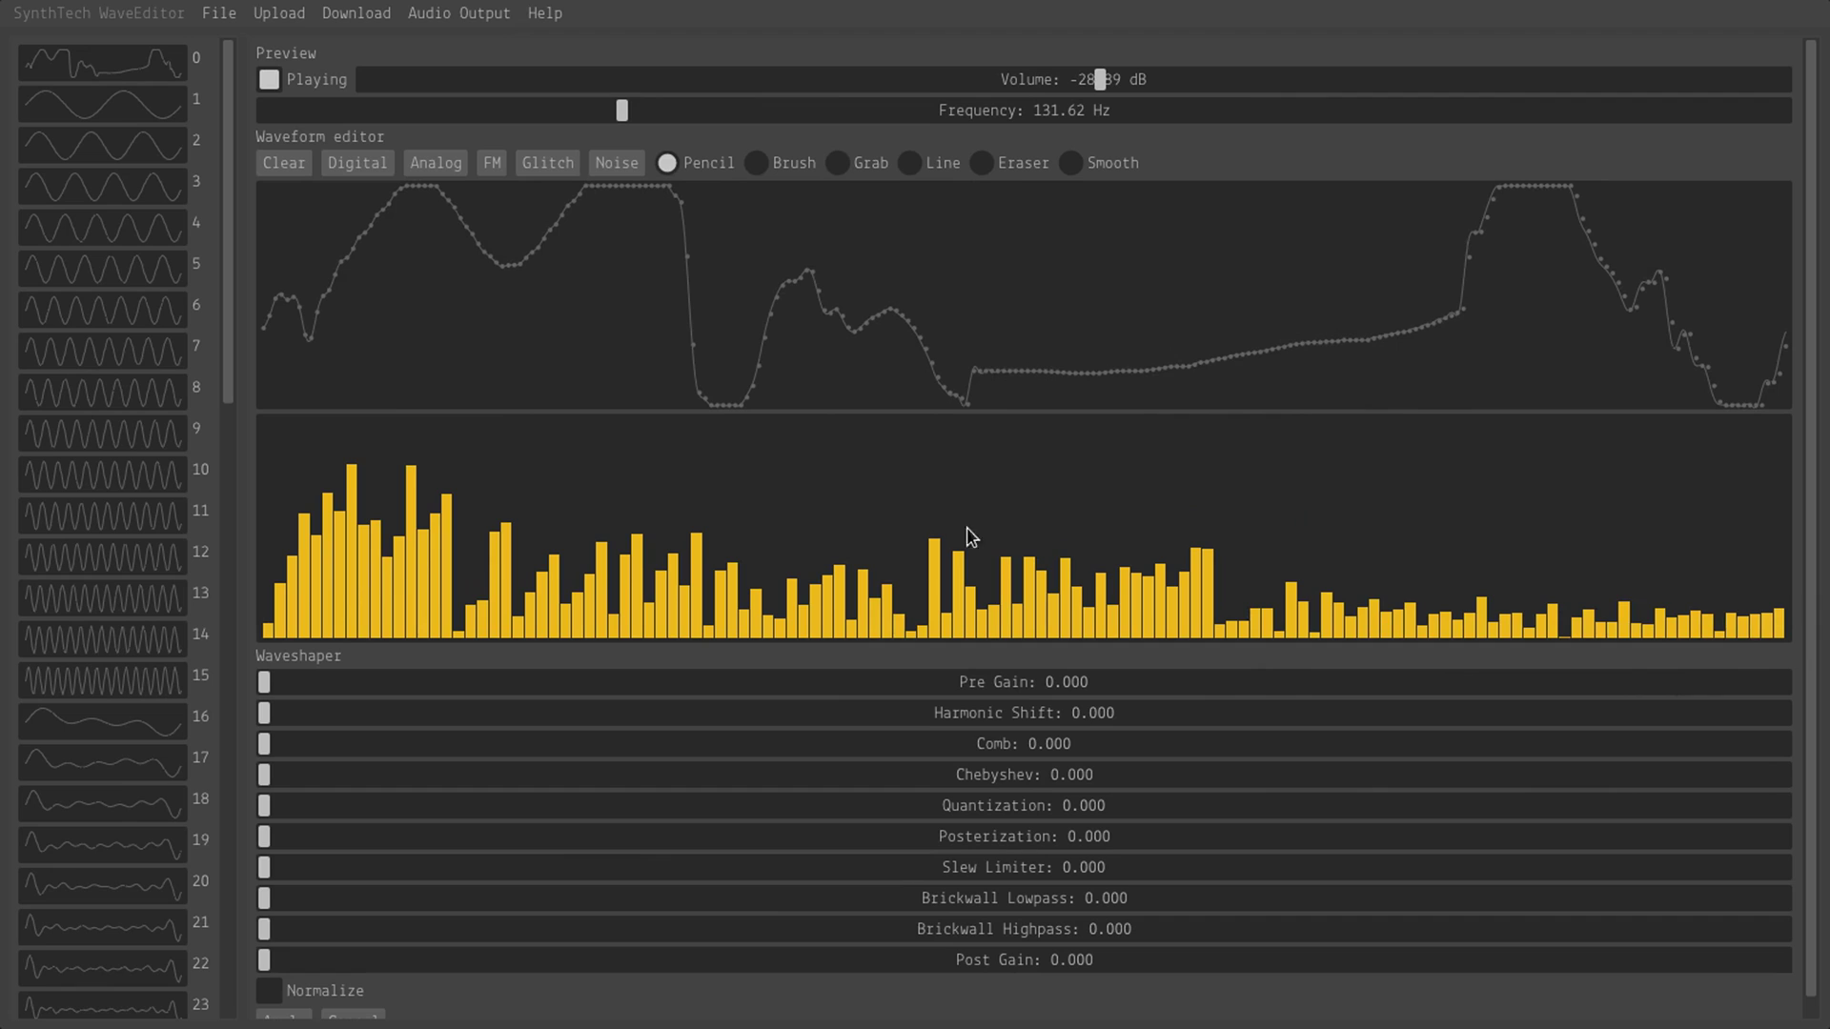
drag(1447, 320, 1601, 258)
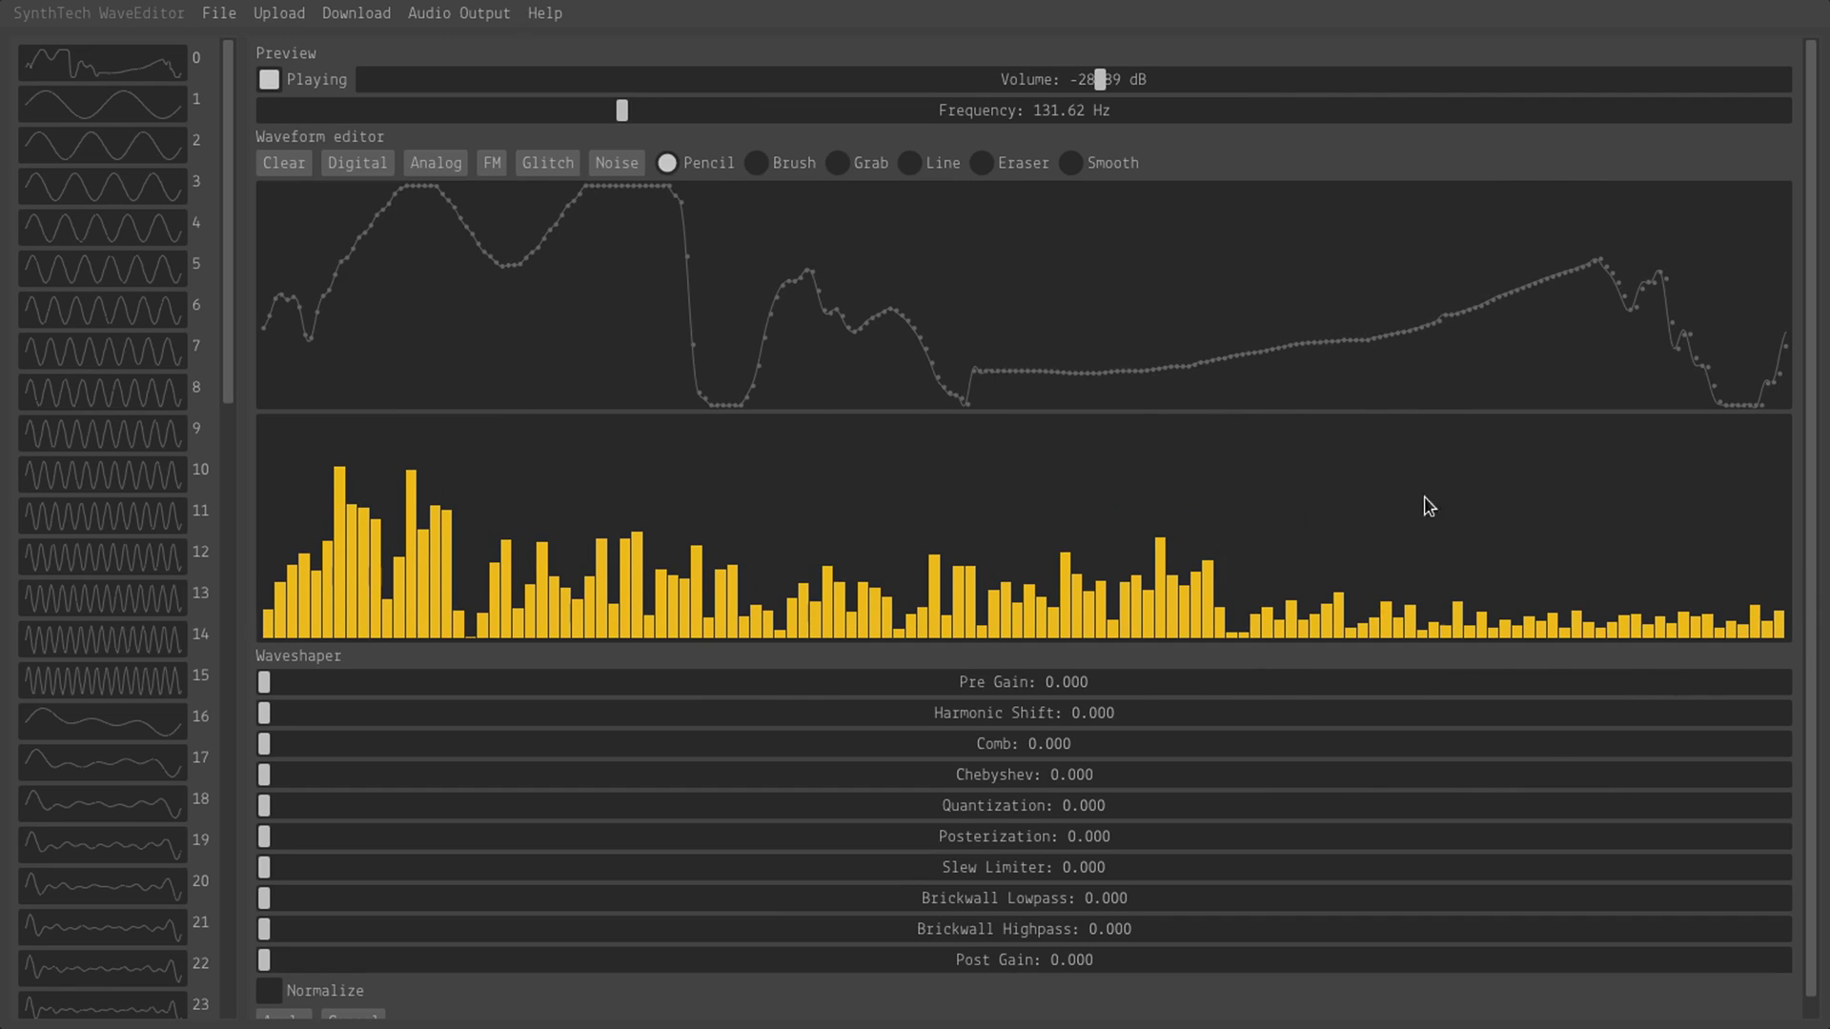
mouse_move(327, 491)
mouse_down()
mouse_move(400, 510)
mouse_move(469, 561)
mouse_move(309, 581)
mouse_up()
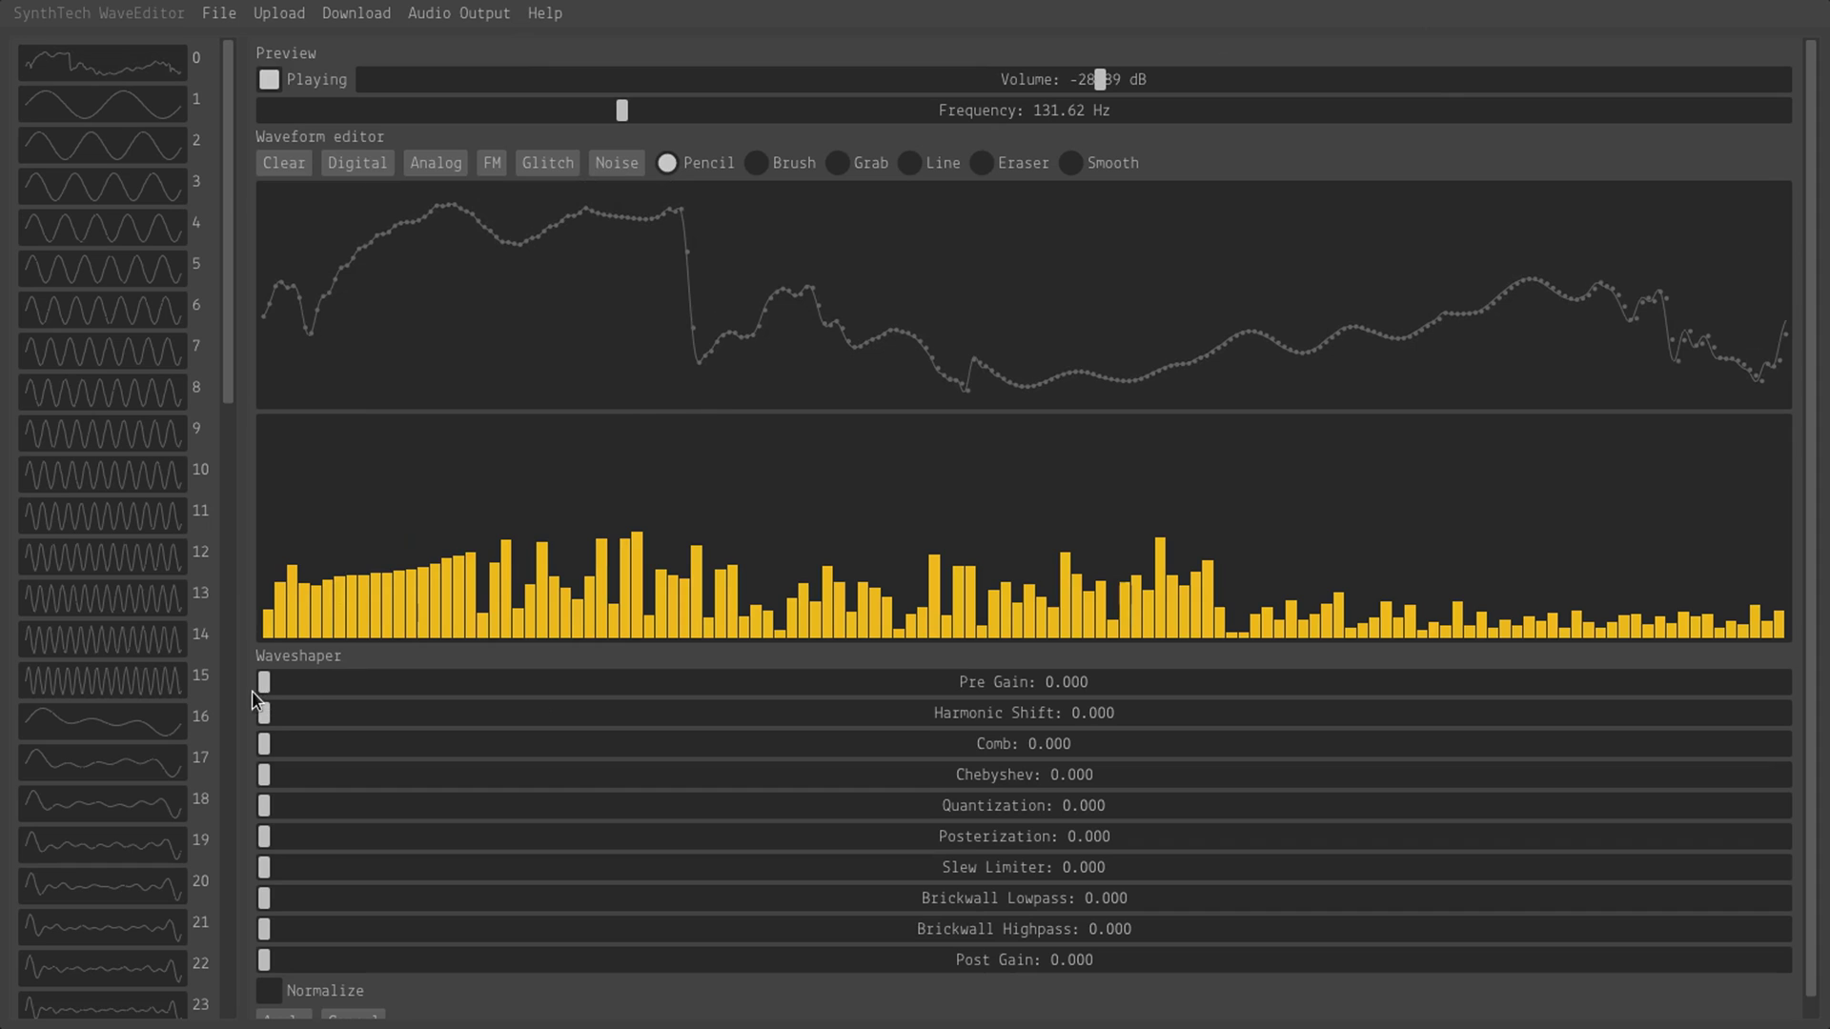
Step: Experiment with the Pre Gain, Harmonic Shift and Comb sliders, including Comb at 0.063
drag(270, 688, 200, 739)
mouse_move(267, 721)
mouse_down()
mouse_move(1801, 727)
mouse_move(606, 729)
mouse_move(558, 747)
mouse_move(307, 748)
mouse_move(283, 774)
mouse_move(631, 747)
mouse_move(1091, 752)
mouse_move(1778, 688)
mouse_move(1119, 728)
mouse_move(658, 711)
mouse_move(253, 736)
mouse_up()
drag(268, 749, 295, 776)
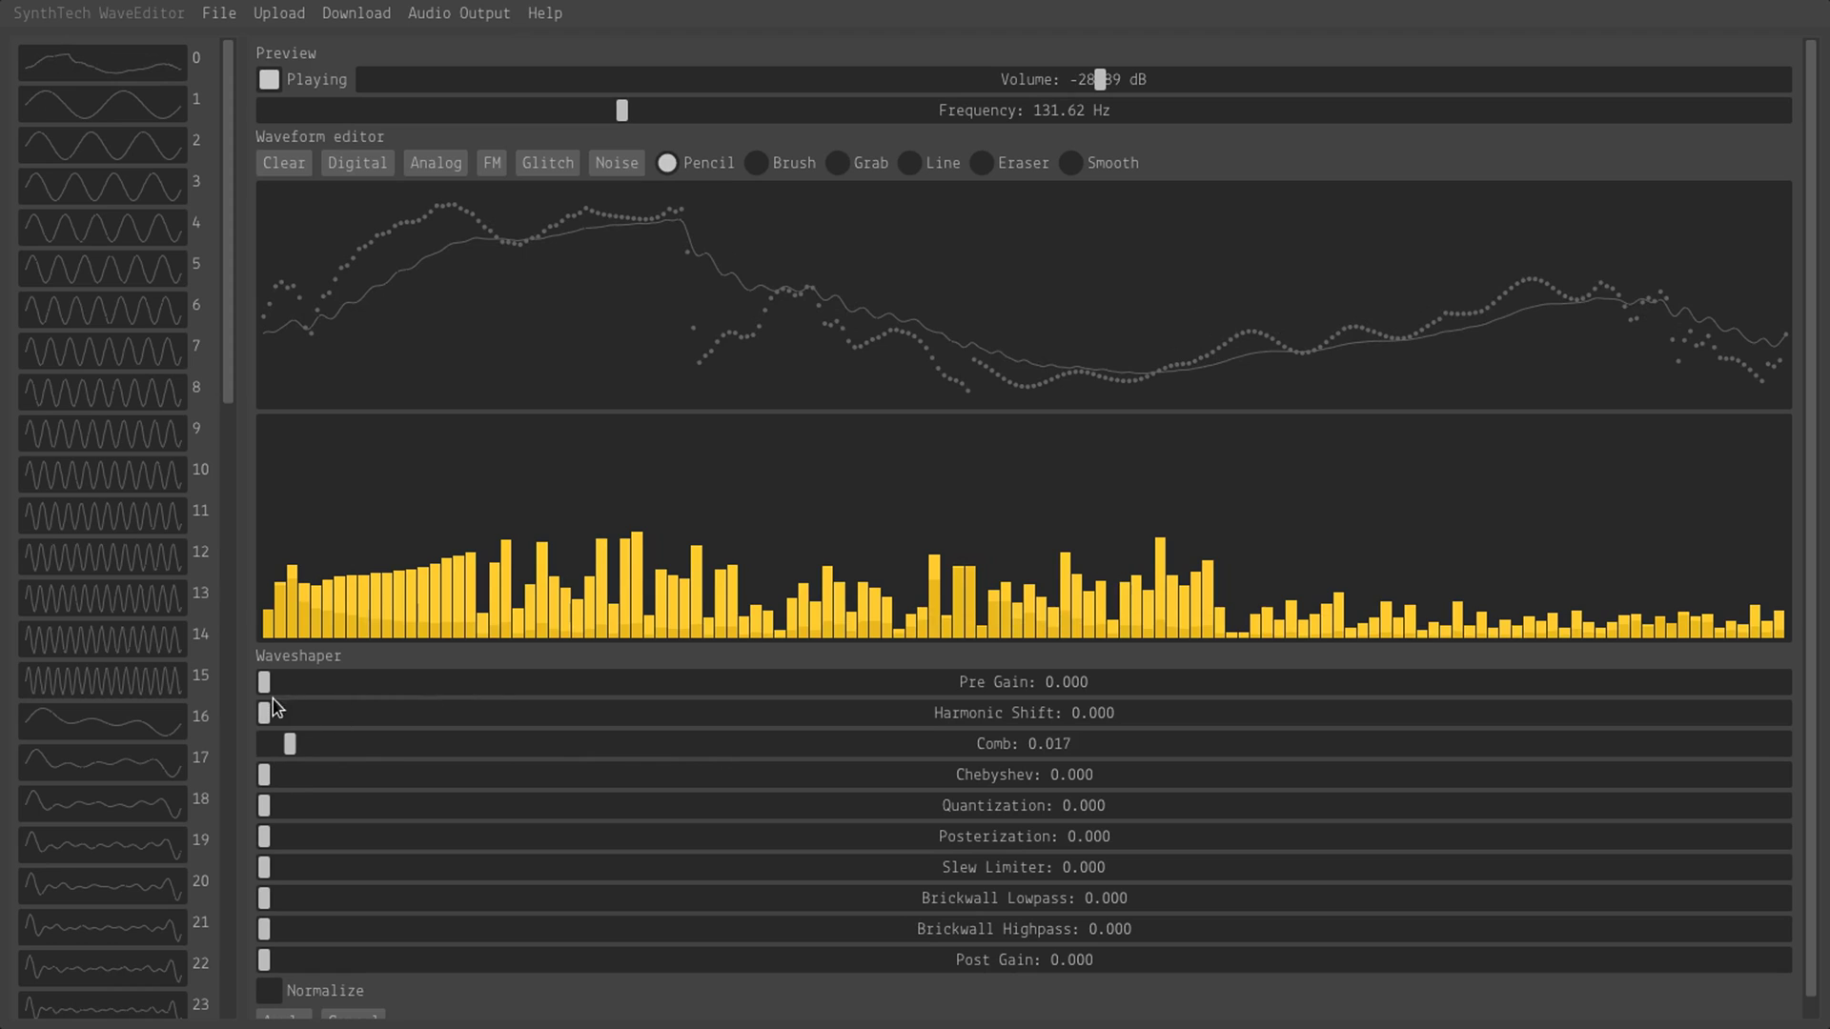
drag(286, 758, 360, 753)
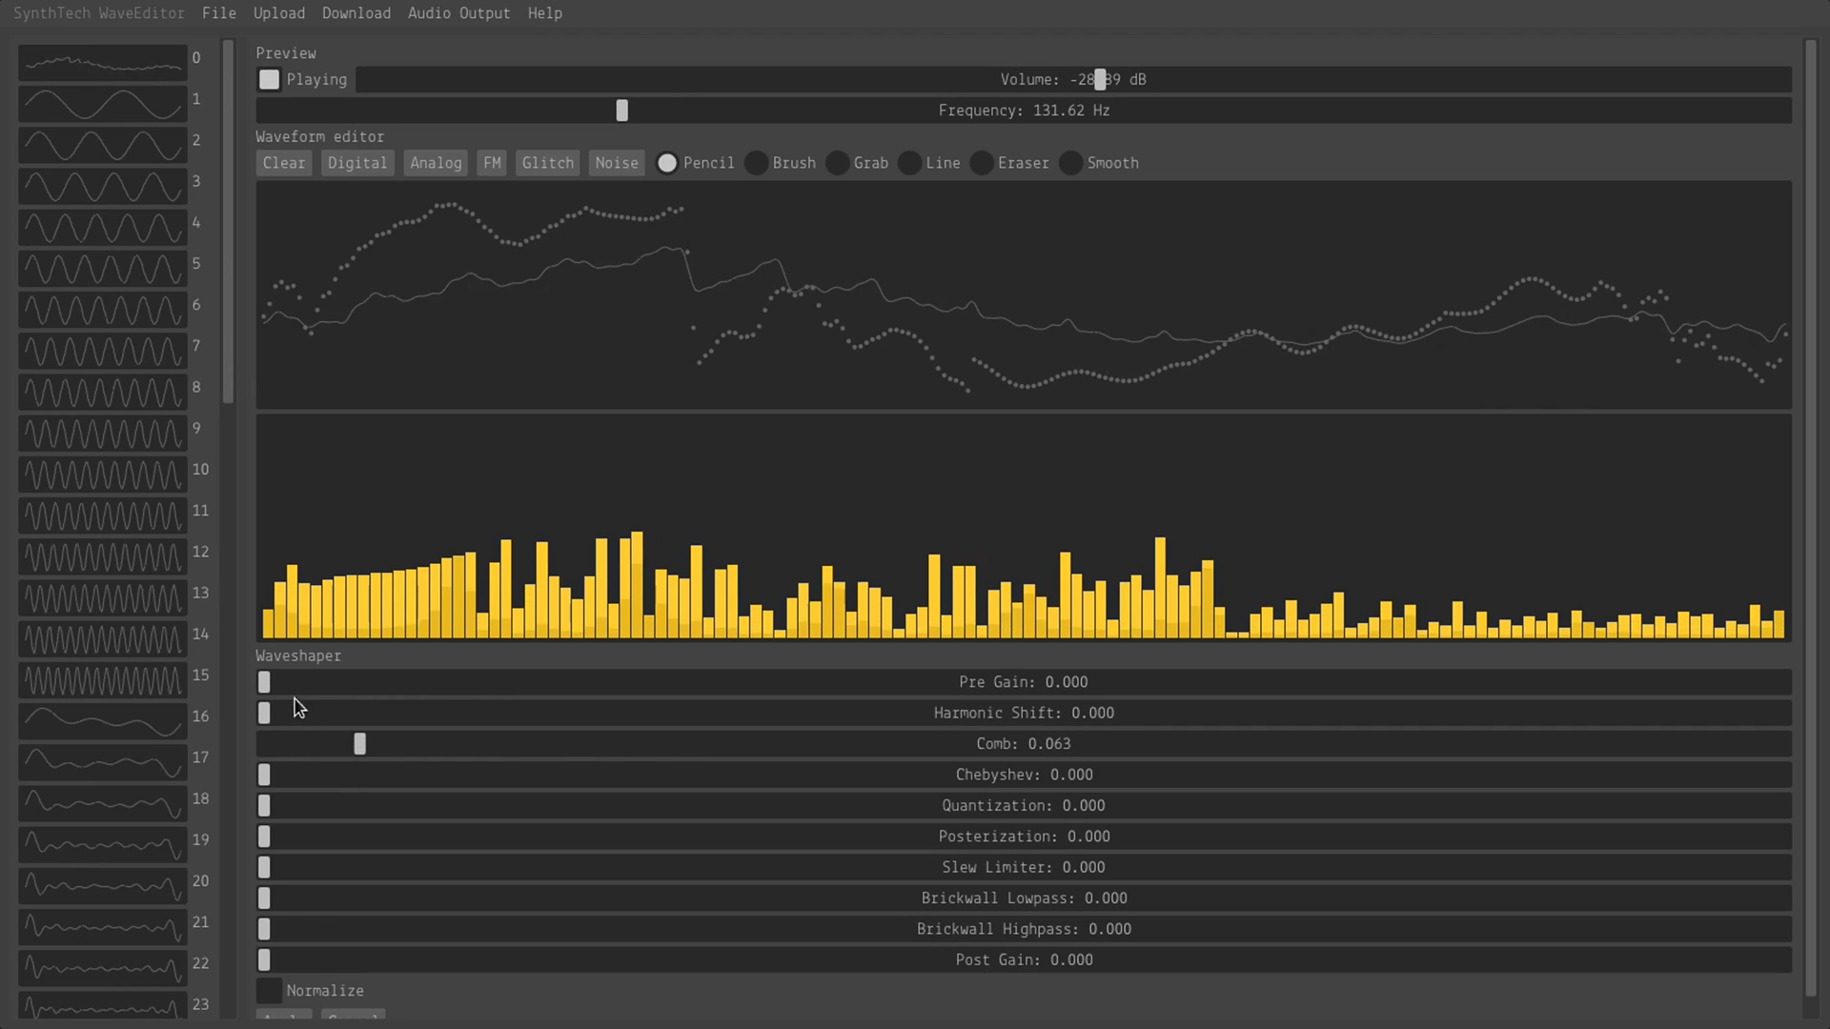
drag(295, 700, 862, 705)
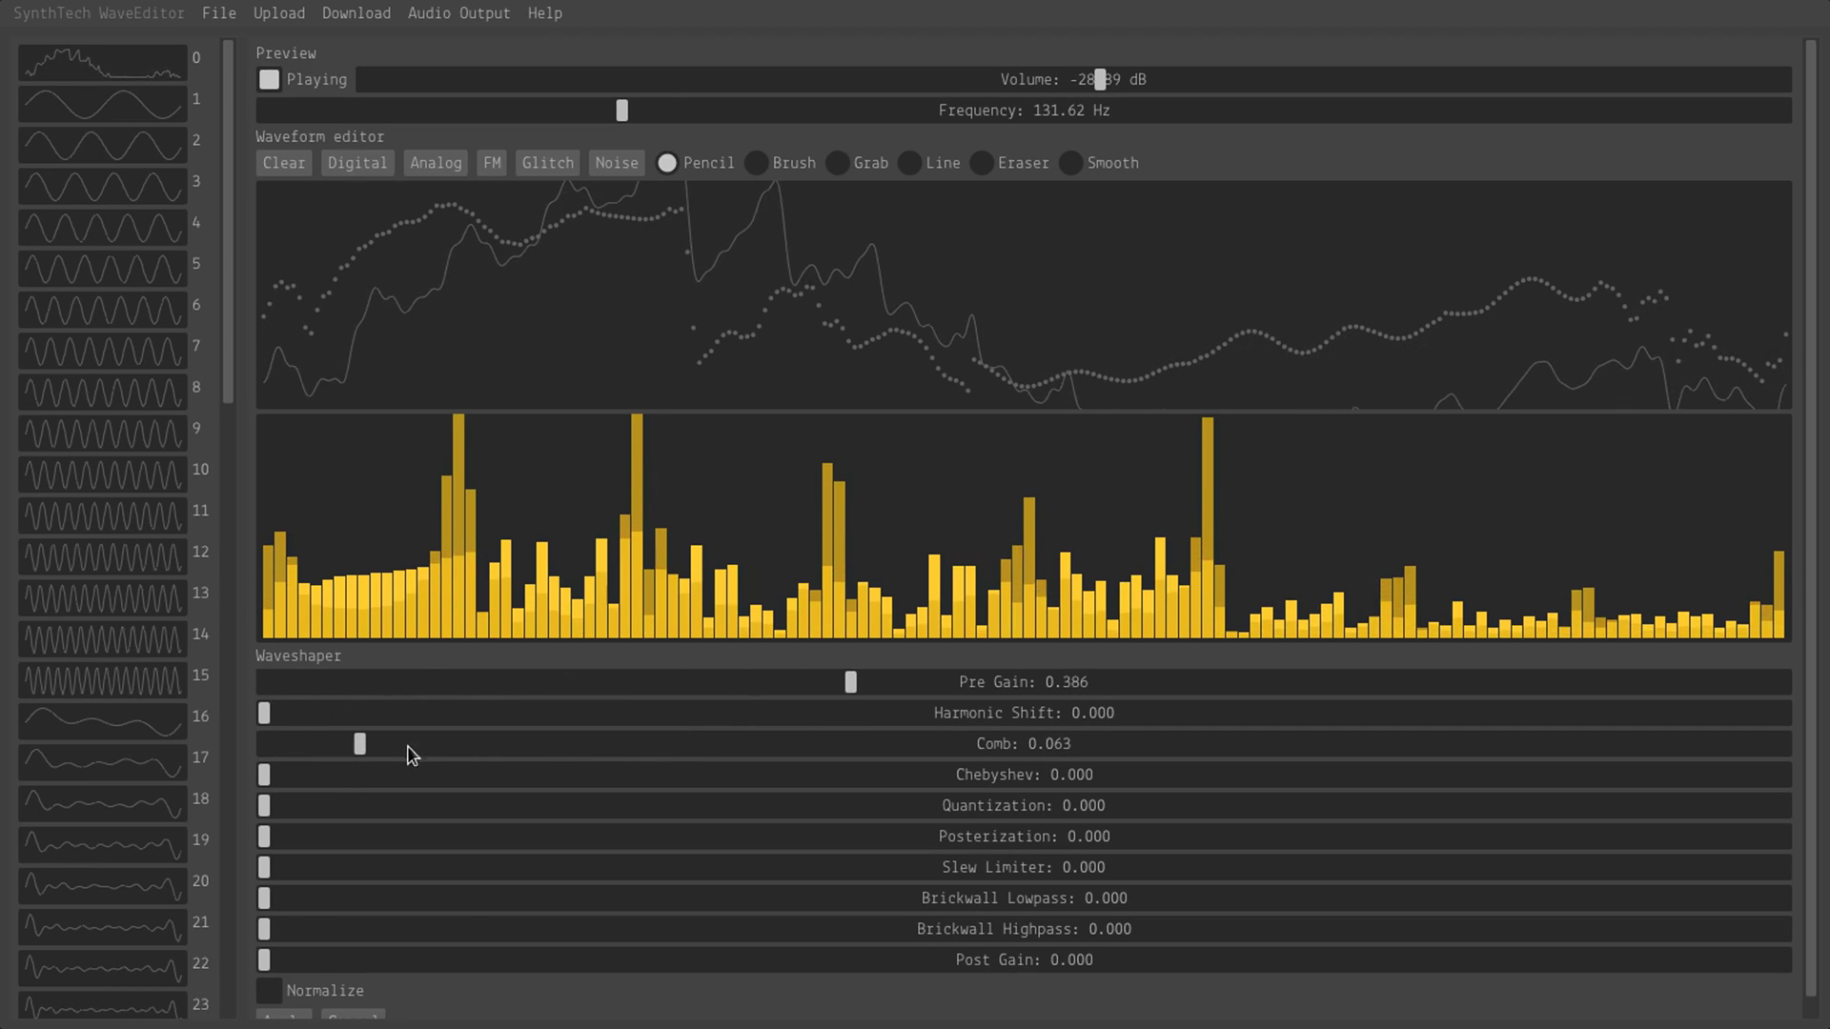
drag(352, 744, 265, 762)
Step: Zero Pre Gain, try Chebyshev at 0.446 and Harmonic Shift, then set them back to zero
drag(815, 702, 216, 719)
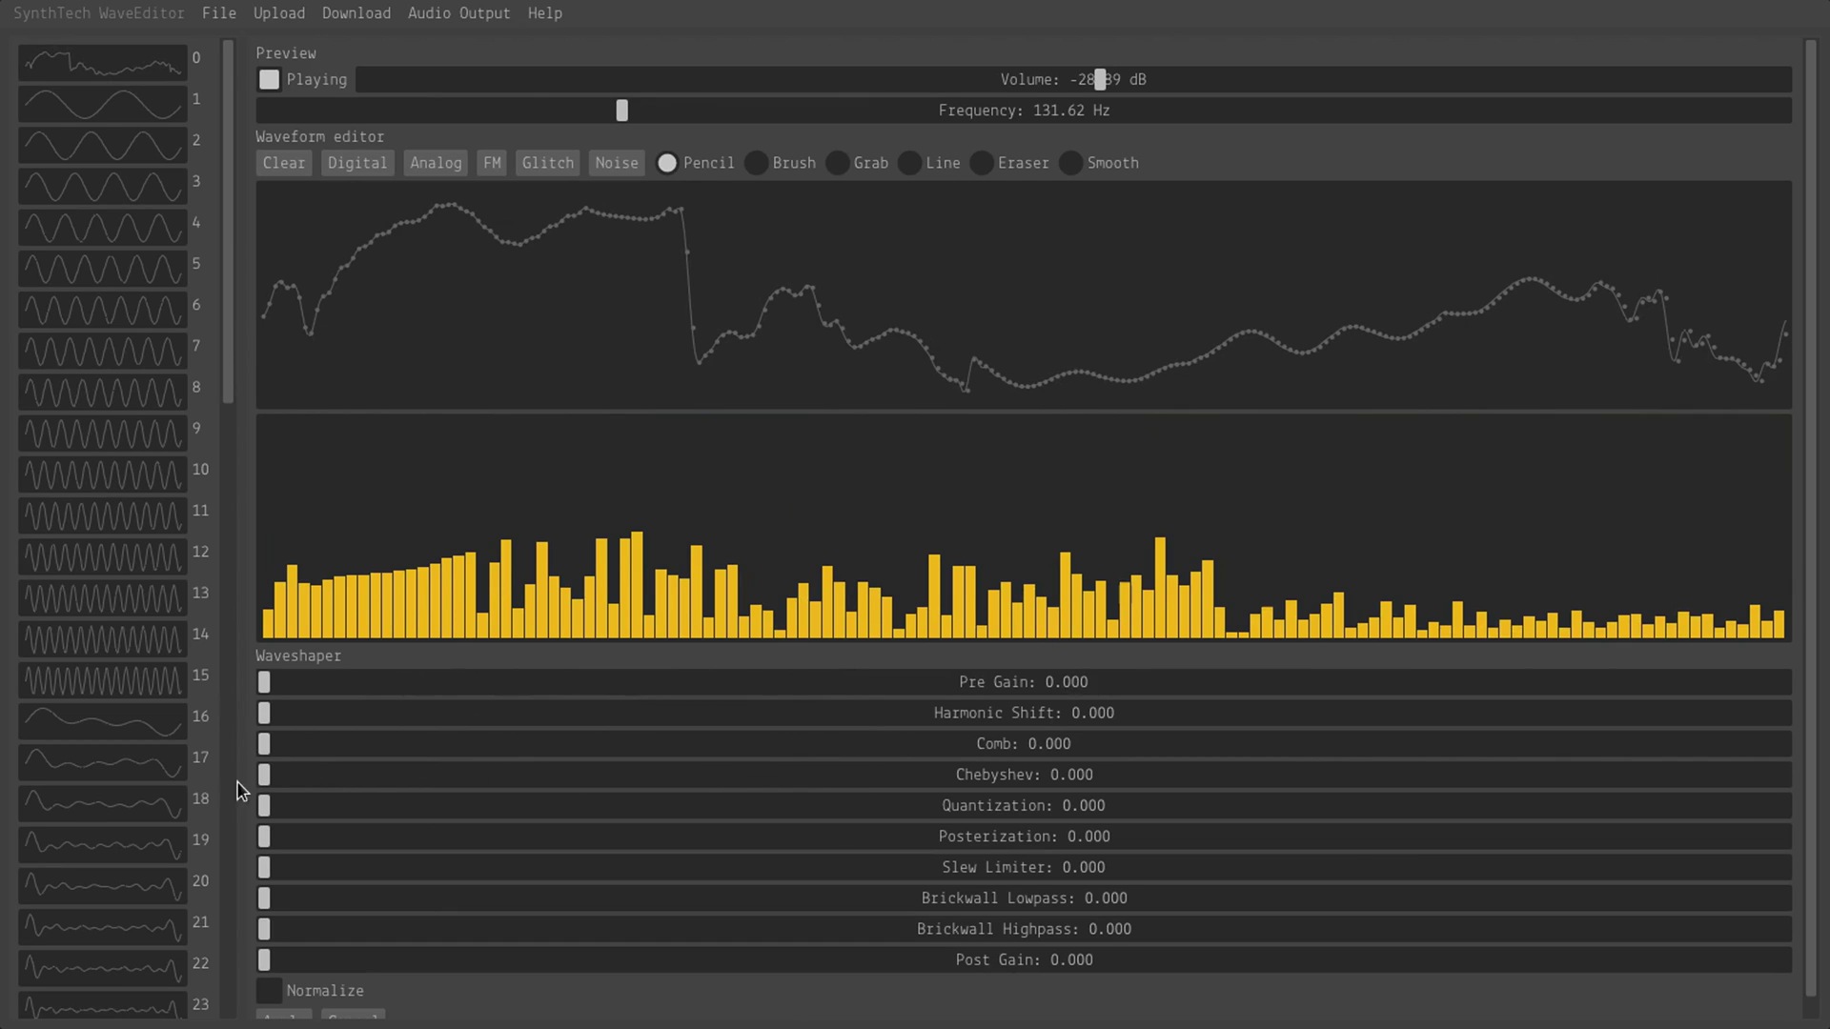
drag(265, 775, 333, 794)
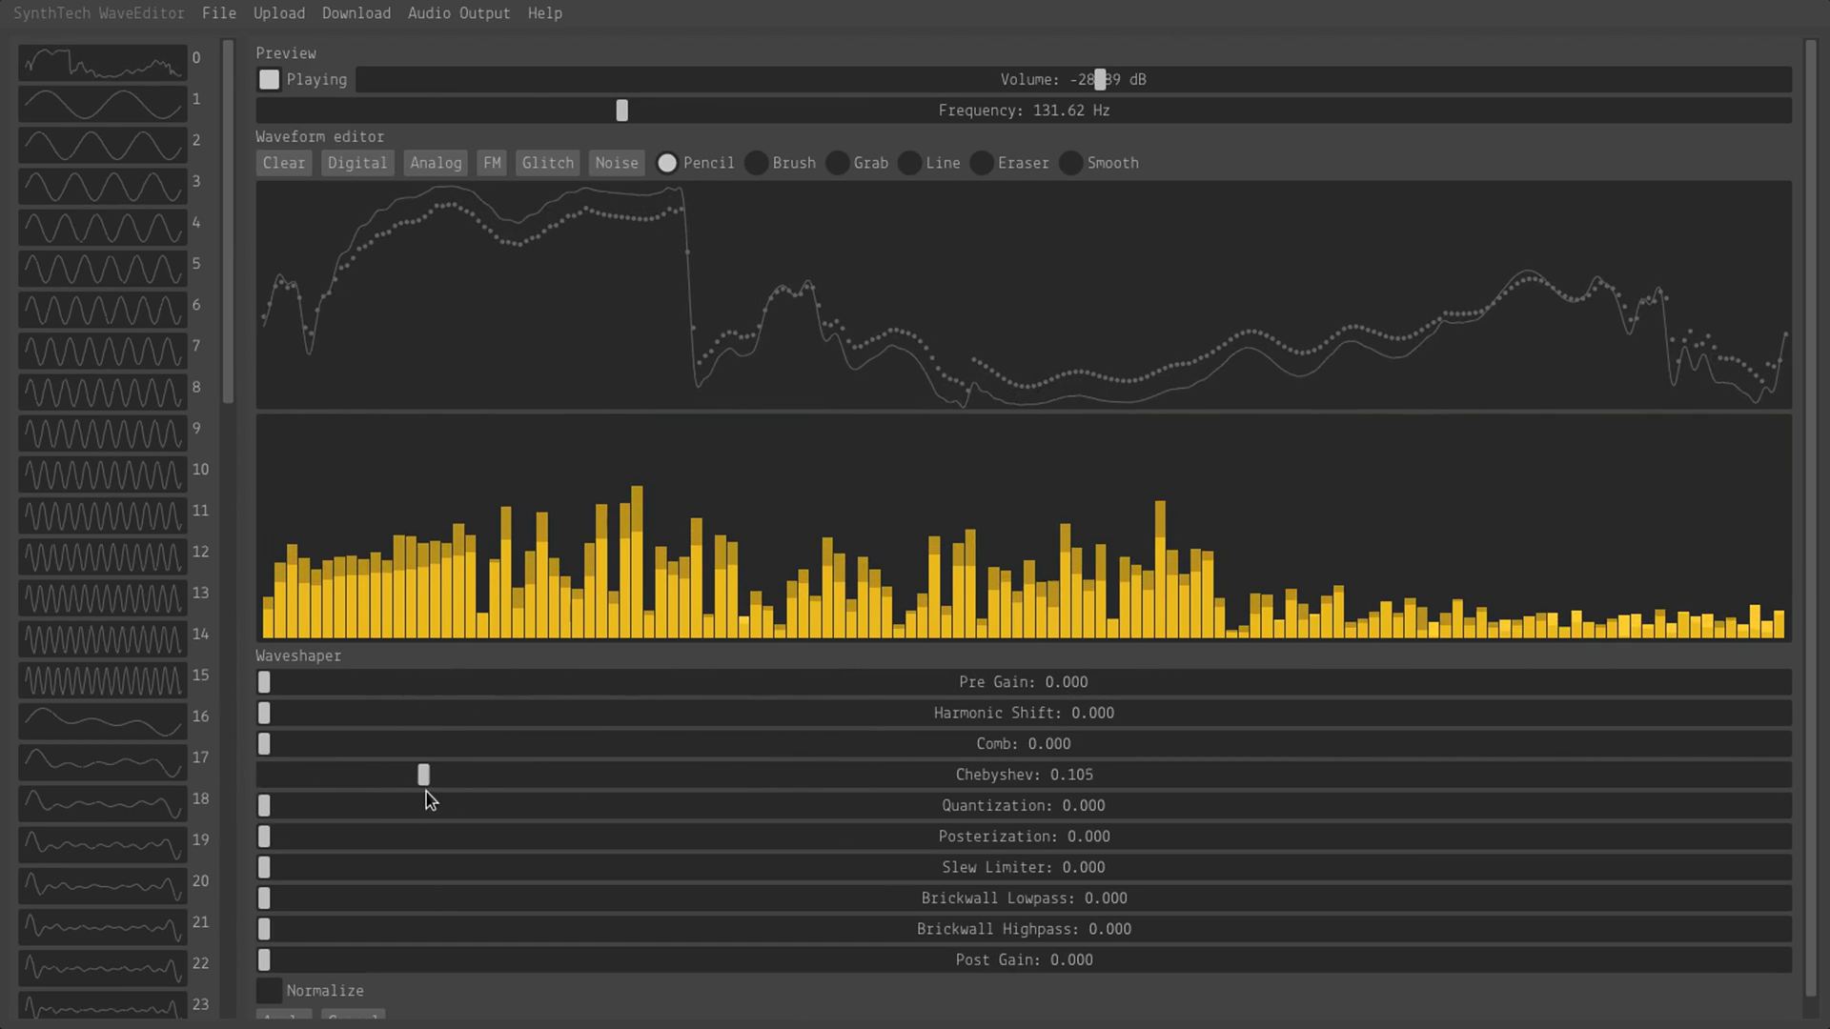
drag(425, 781, 1375, 772)
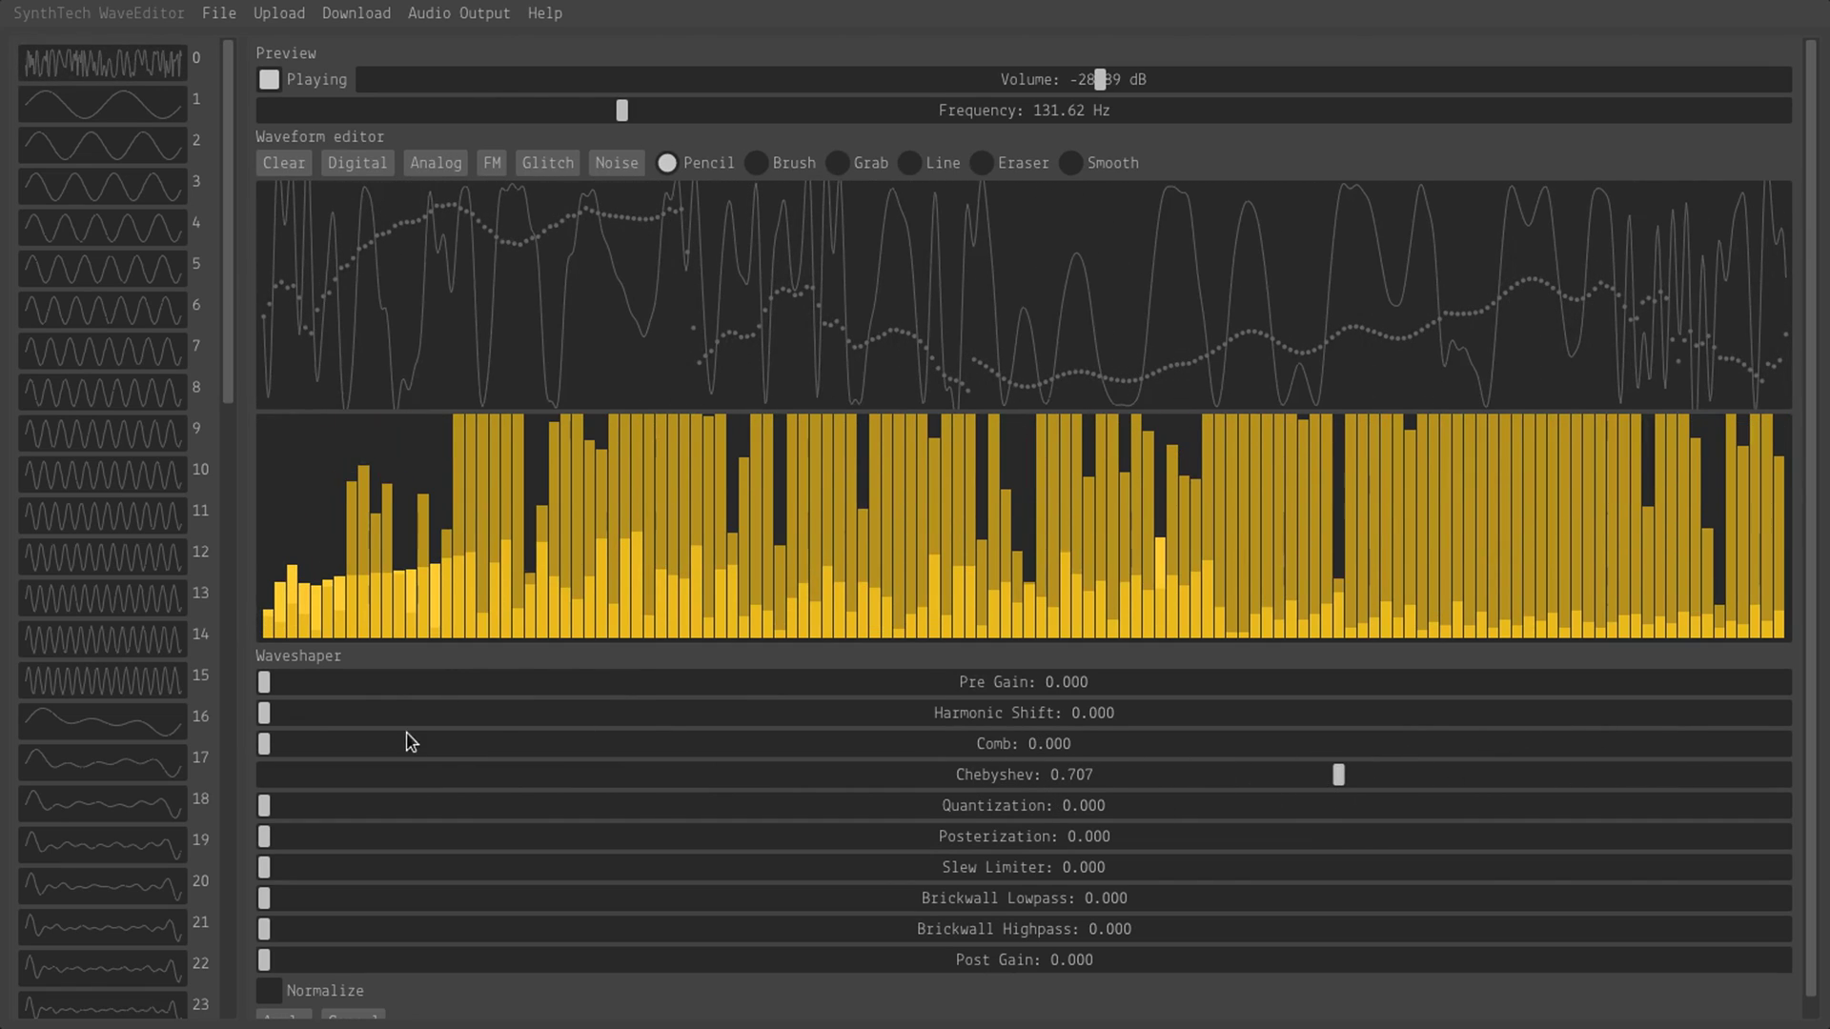
drag(270, 715, 1250, 714)
drag(1443, 714, 253, 755)
drag(1317, 775, 202, 715)
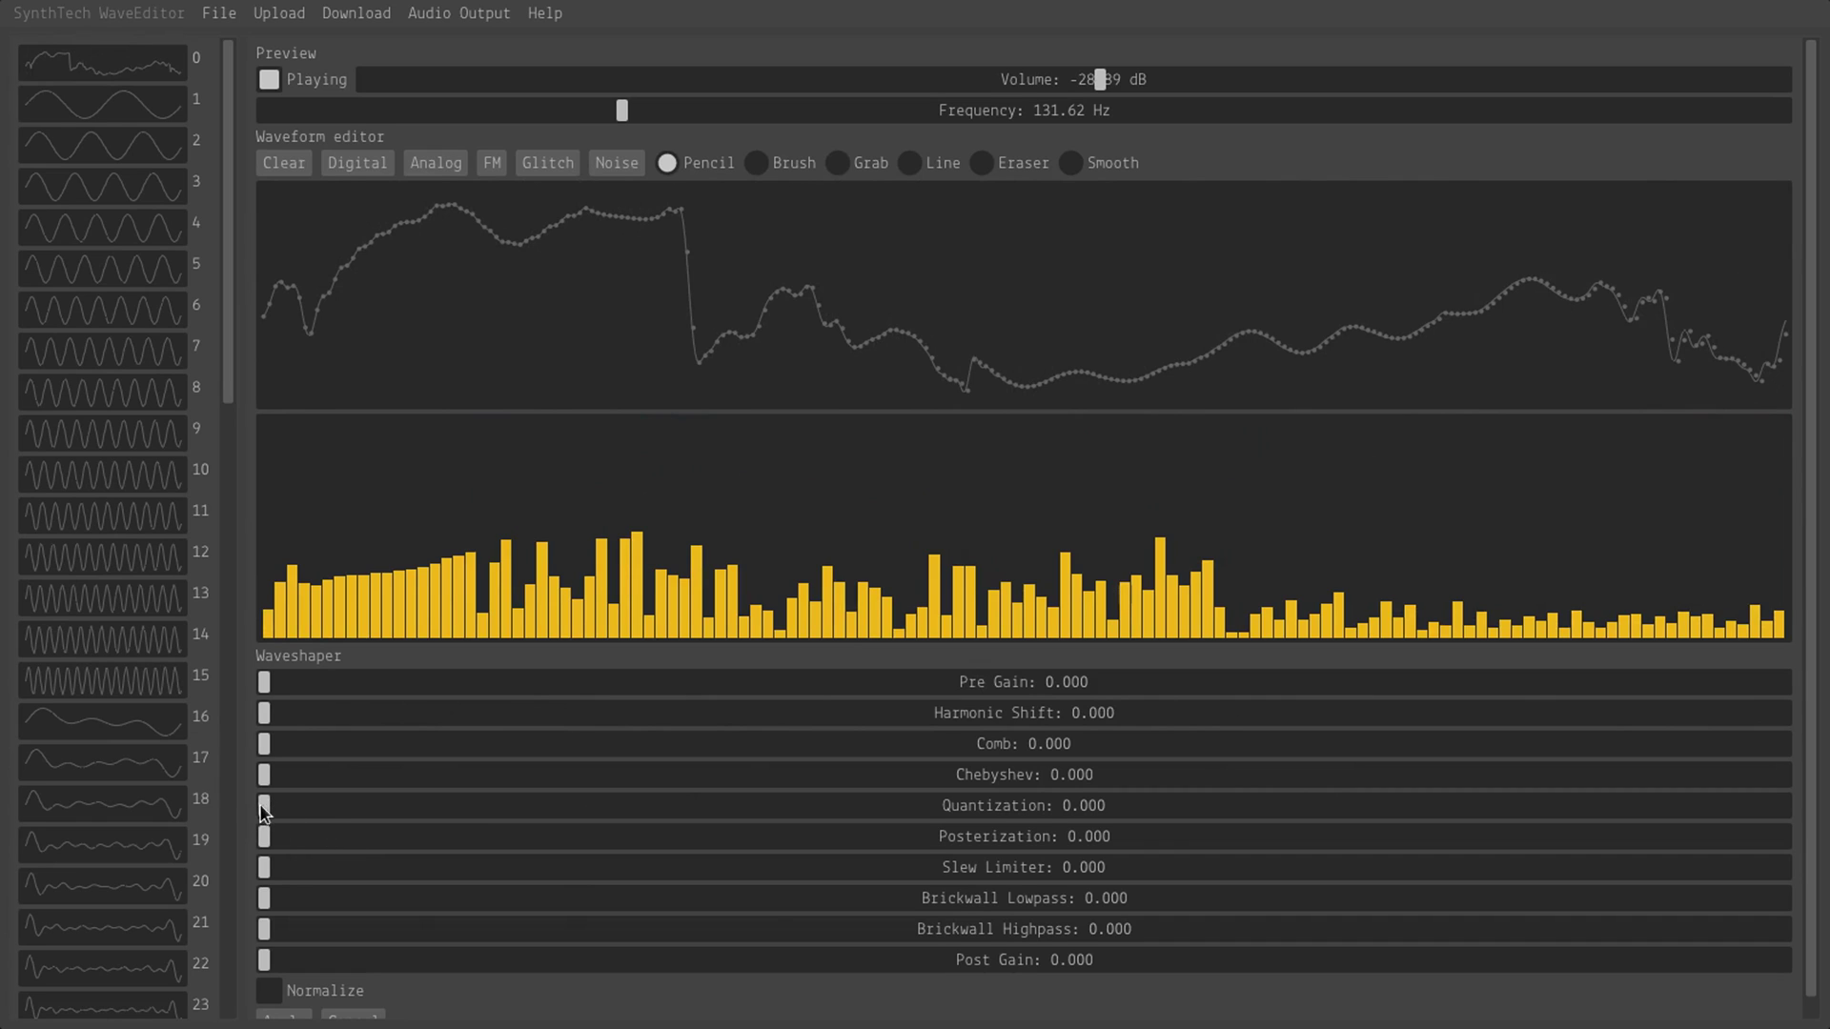
drag(273, 803, 1428, 836)
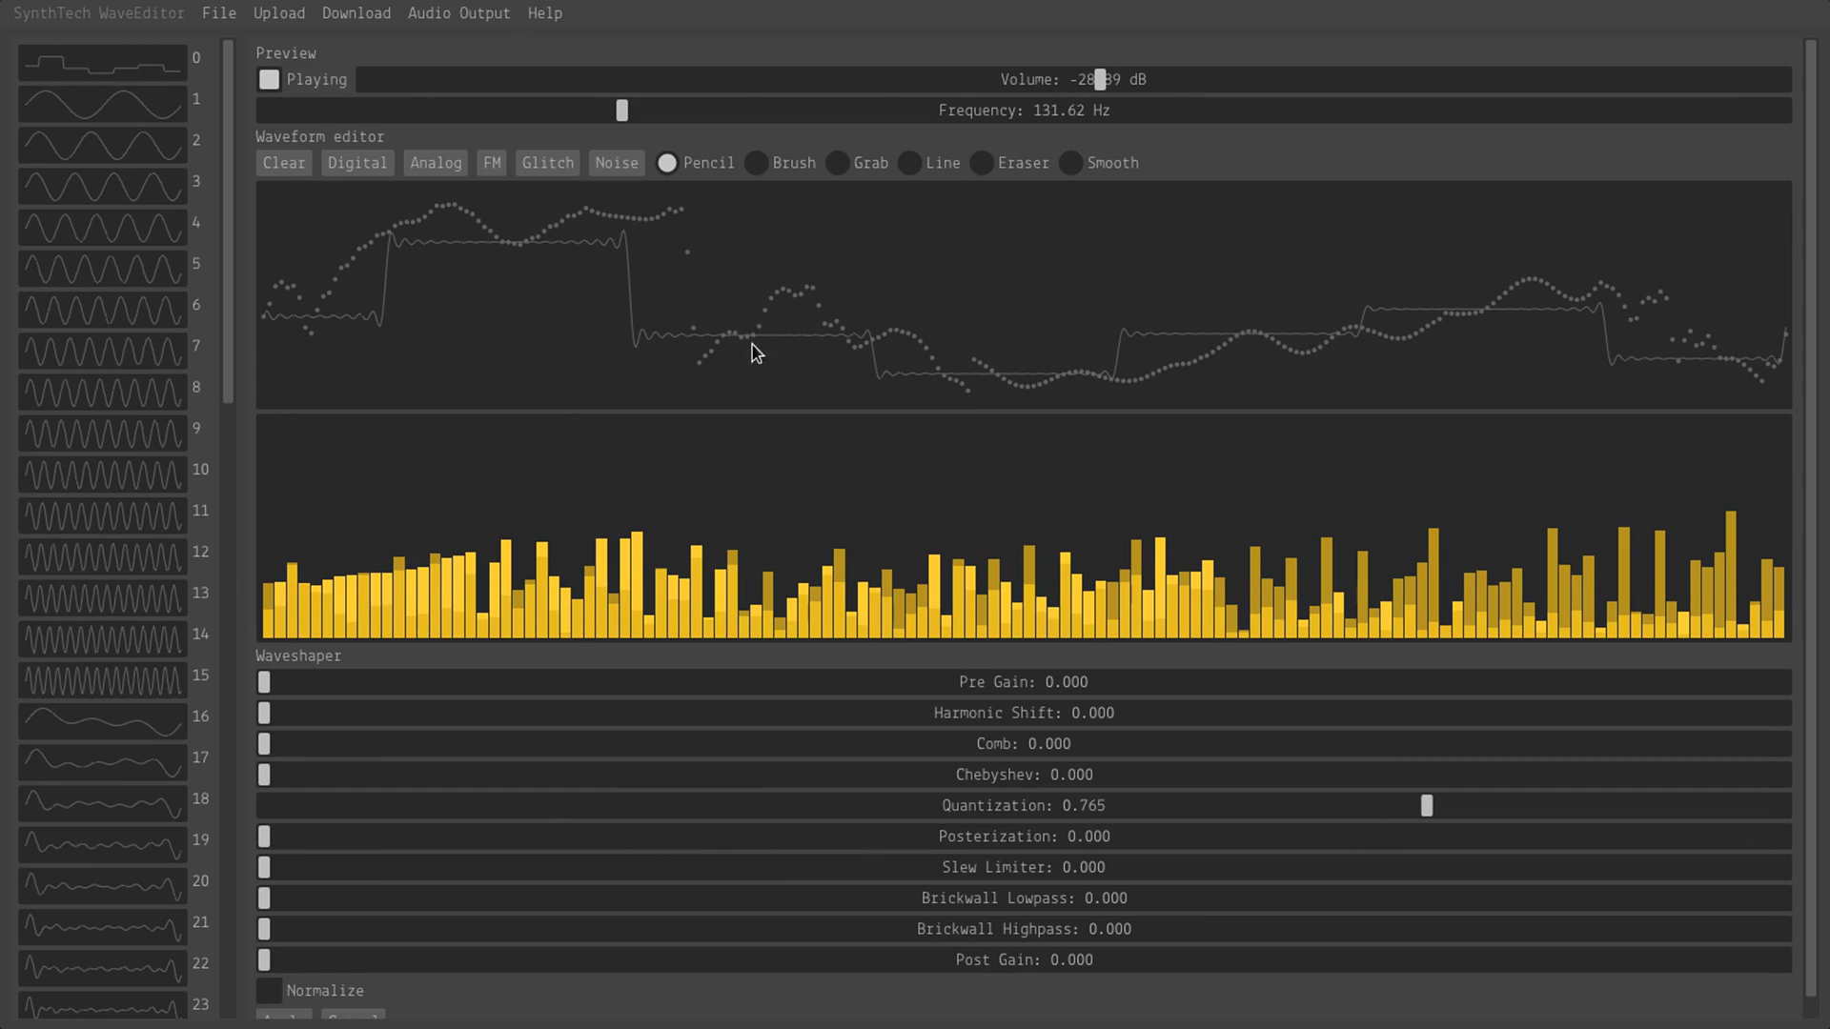
drag(1427, 805, 1623, 805)
drag(1453, 808, 1058, 798)
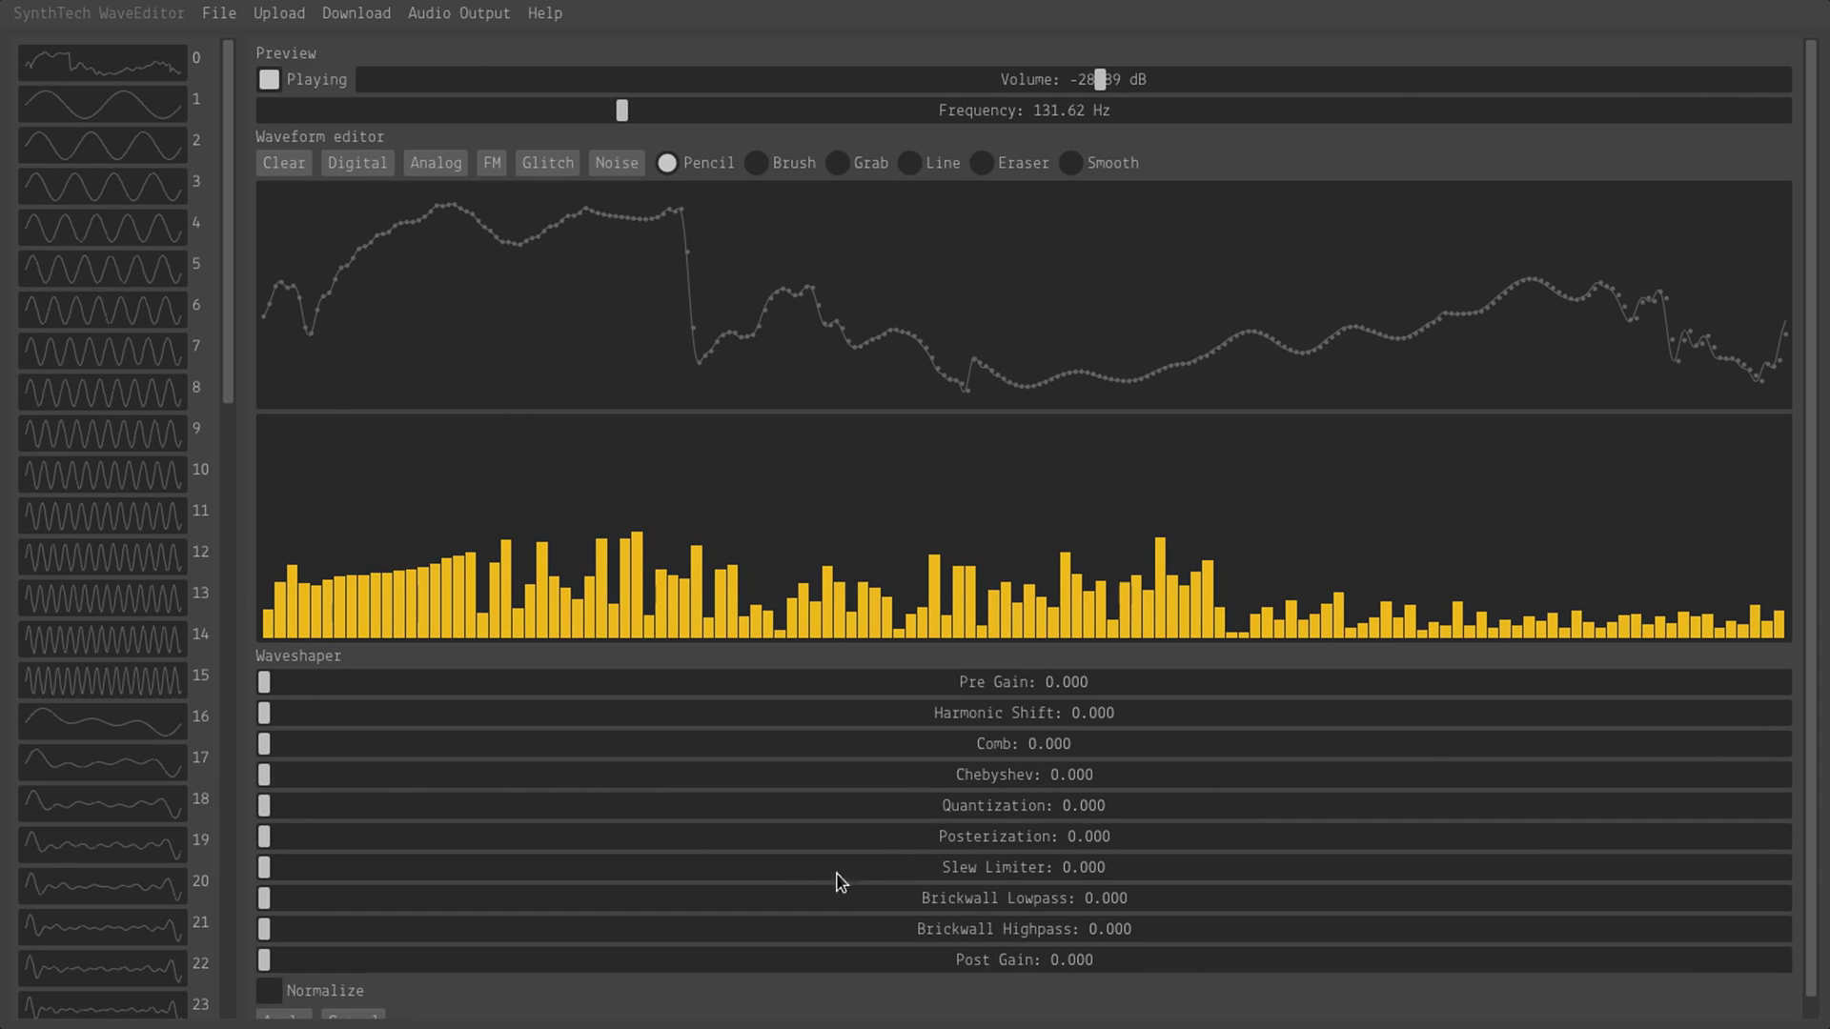
drag(272, 838, 278, 844)
drag(837, 851, 187, 812)
Step: Try slew limiting, load the Chirp 64 preset, and pull the Slew Limiter back down
drag(268, 872, 1185, 837)
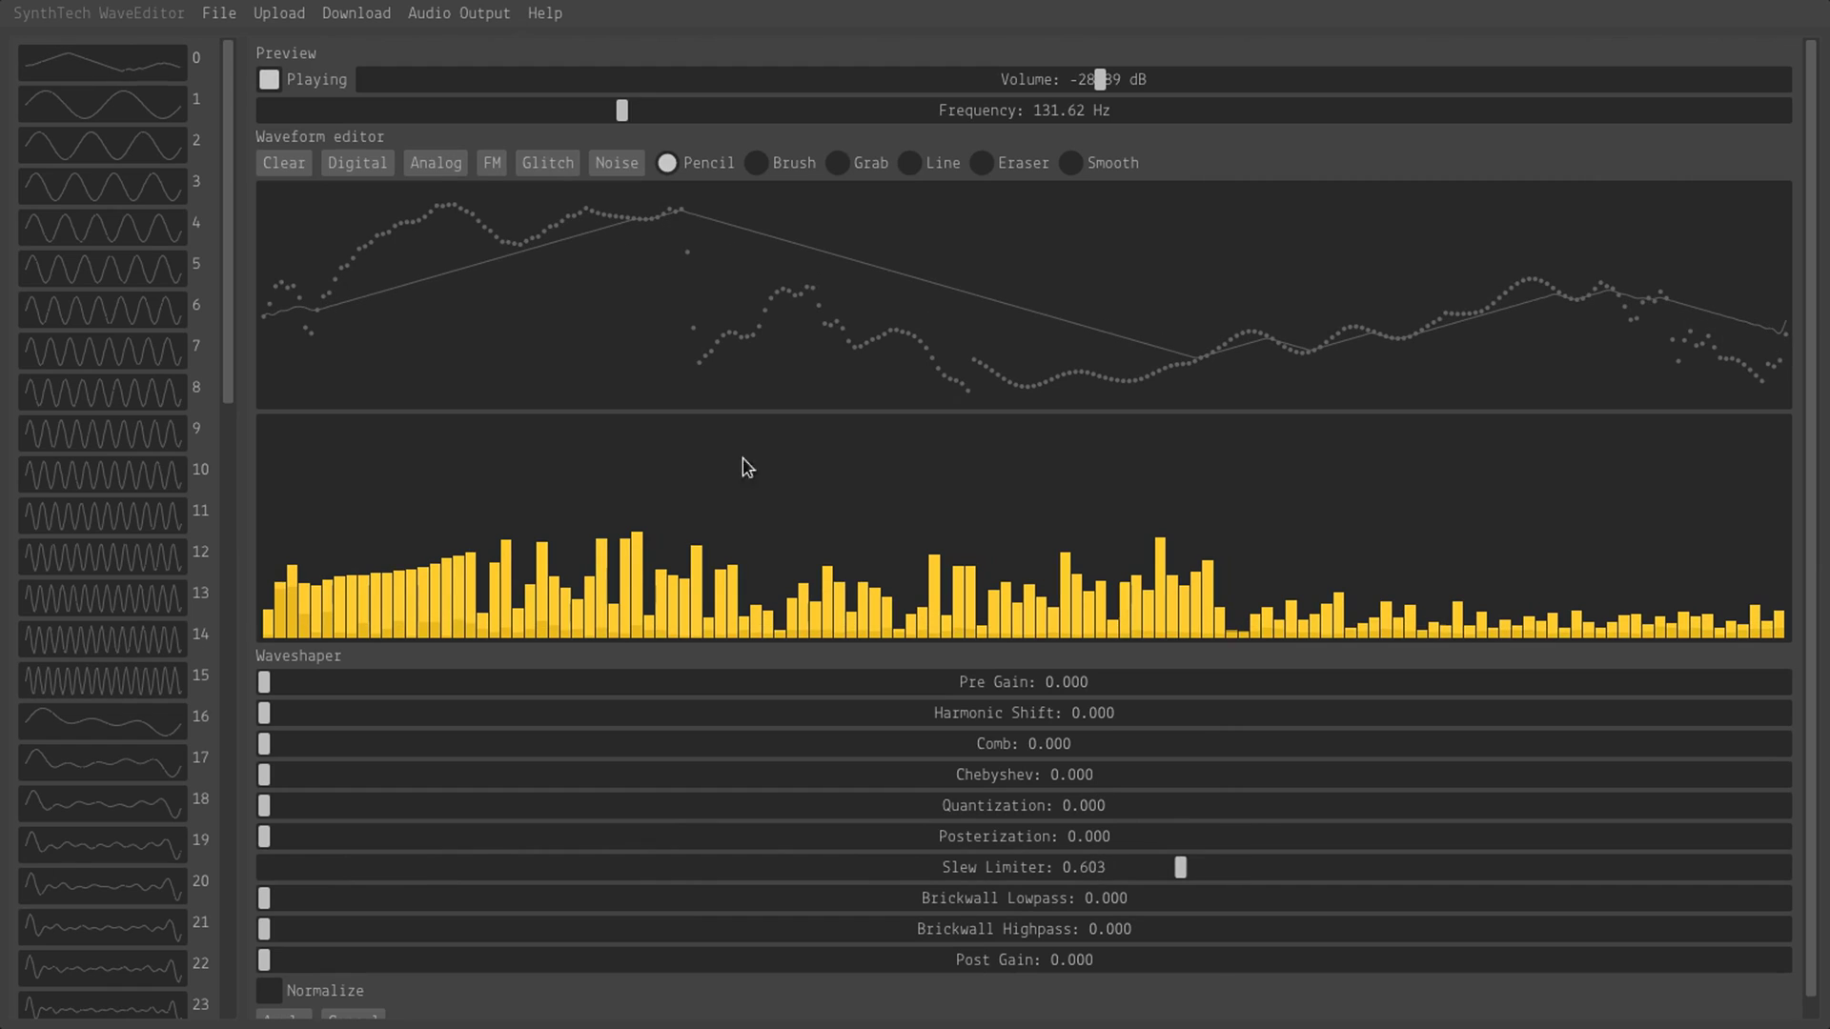
click(392, 177)
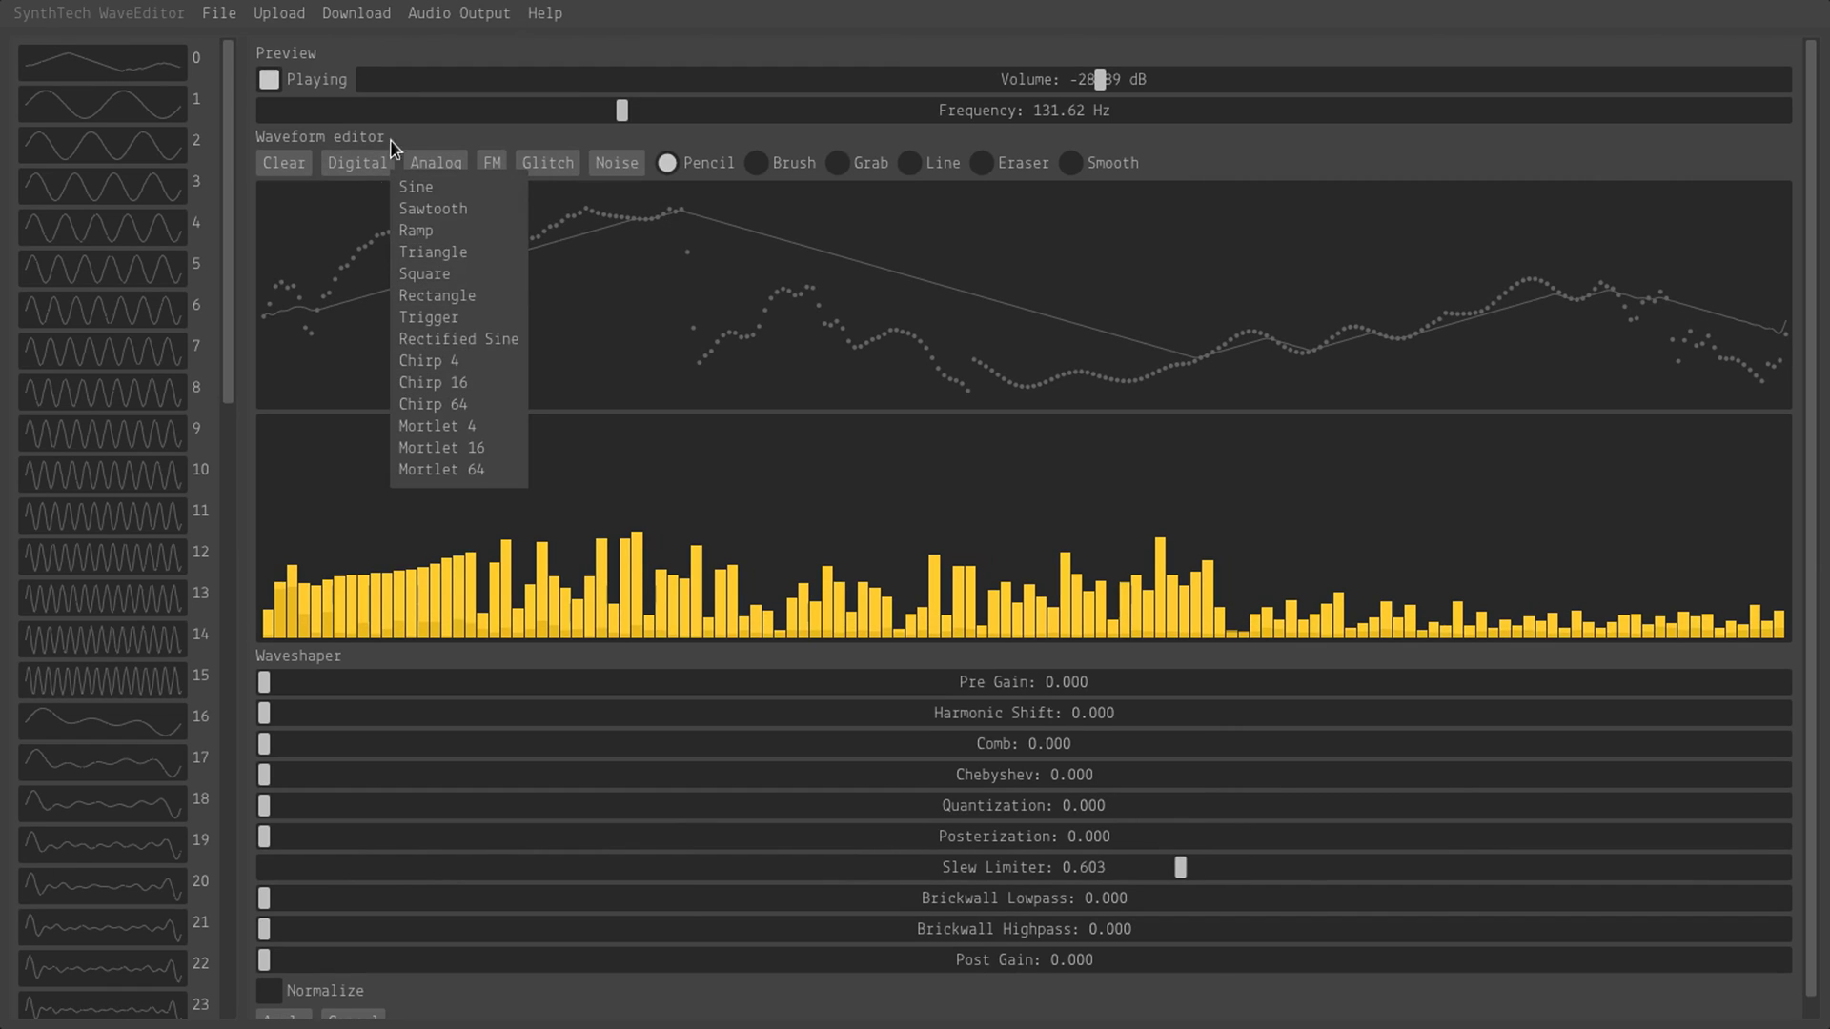
click(482, 411)
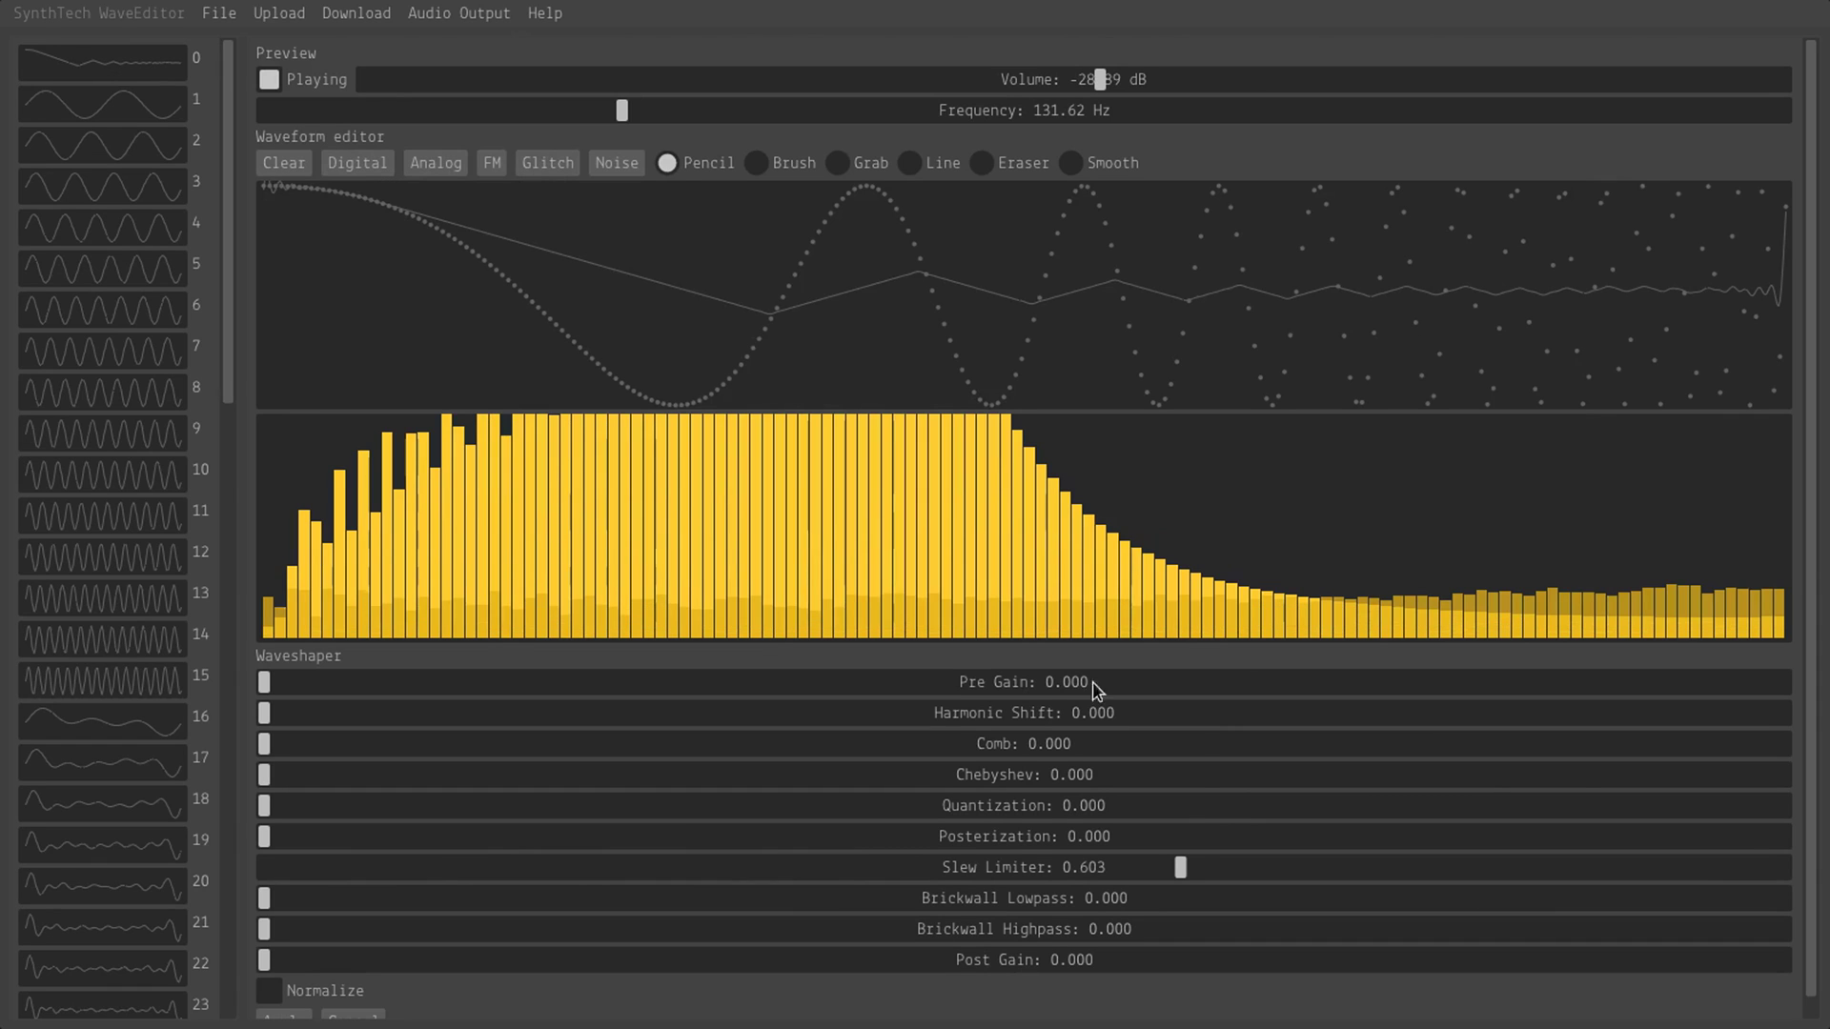
drag(1183, 869, 269, 899)
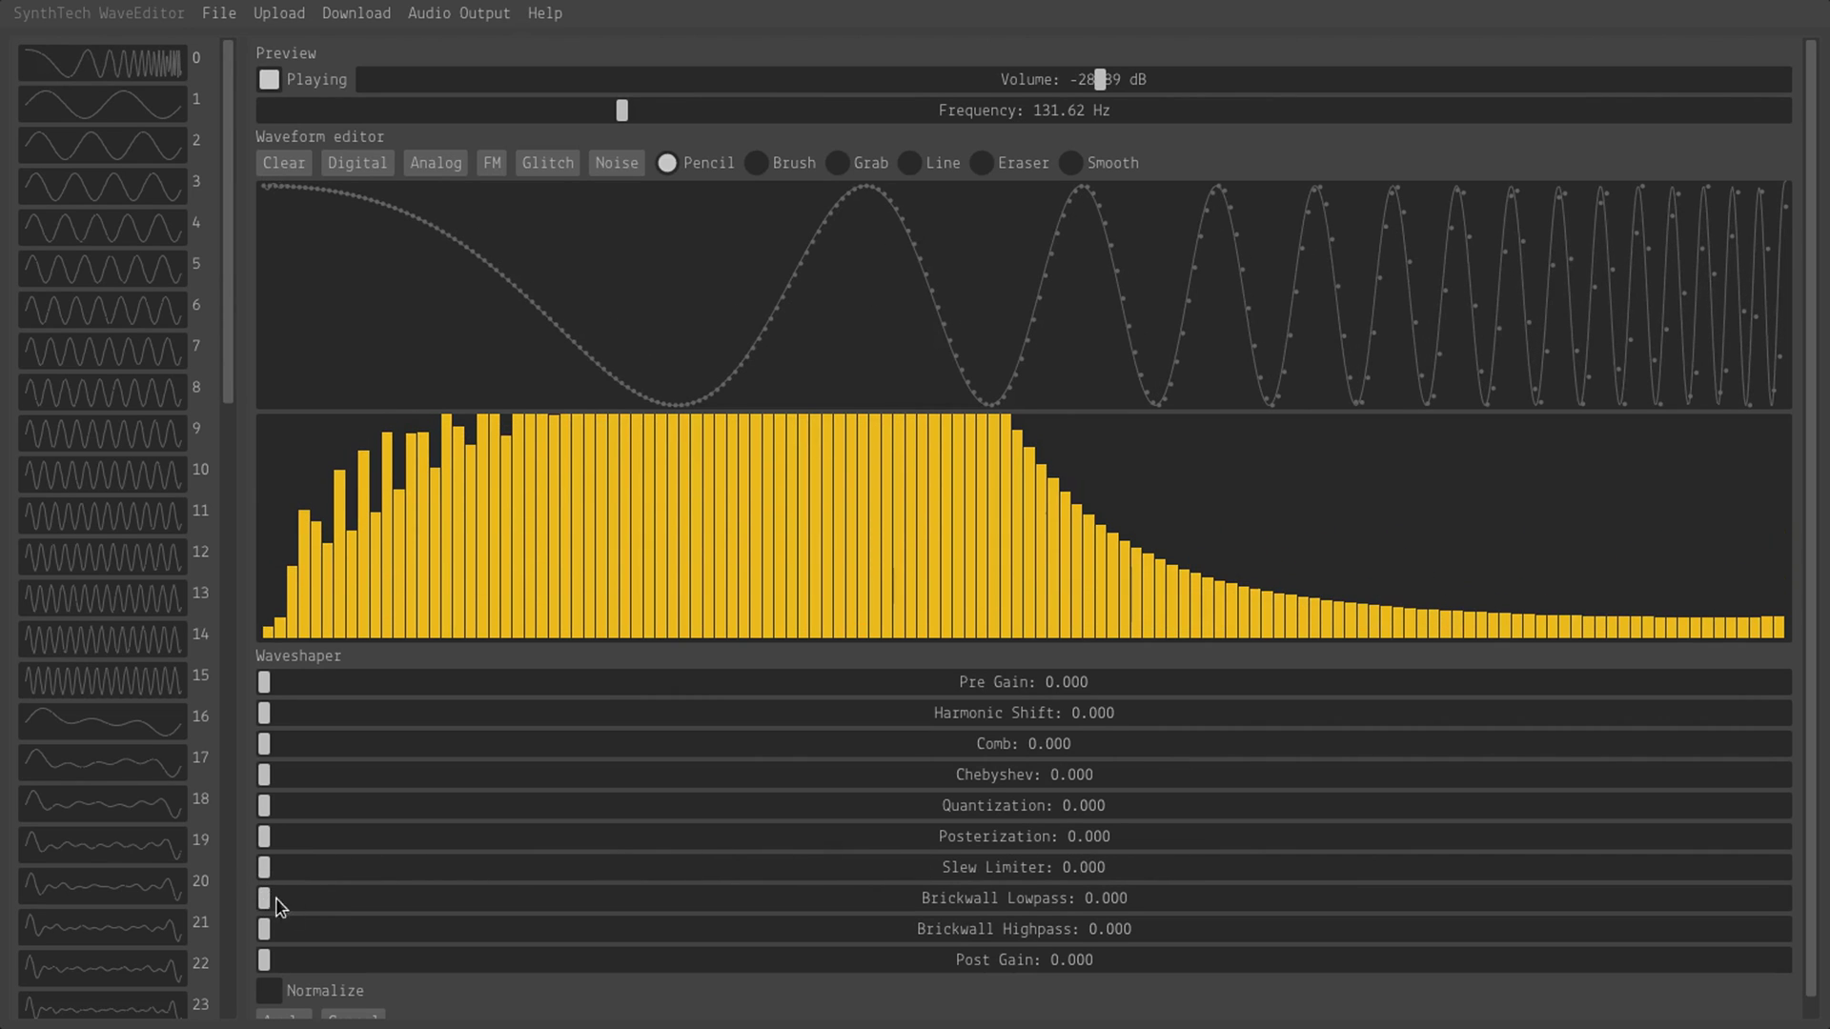
drag(521, 912, 389, 926)
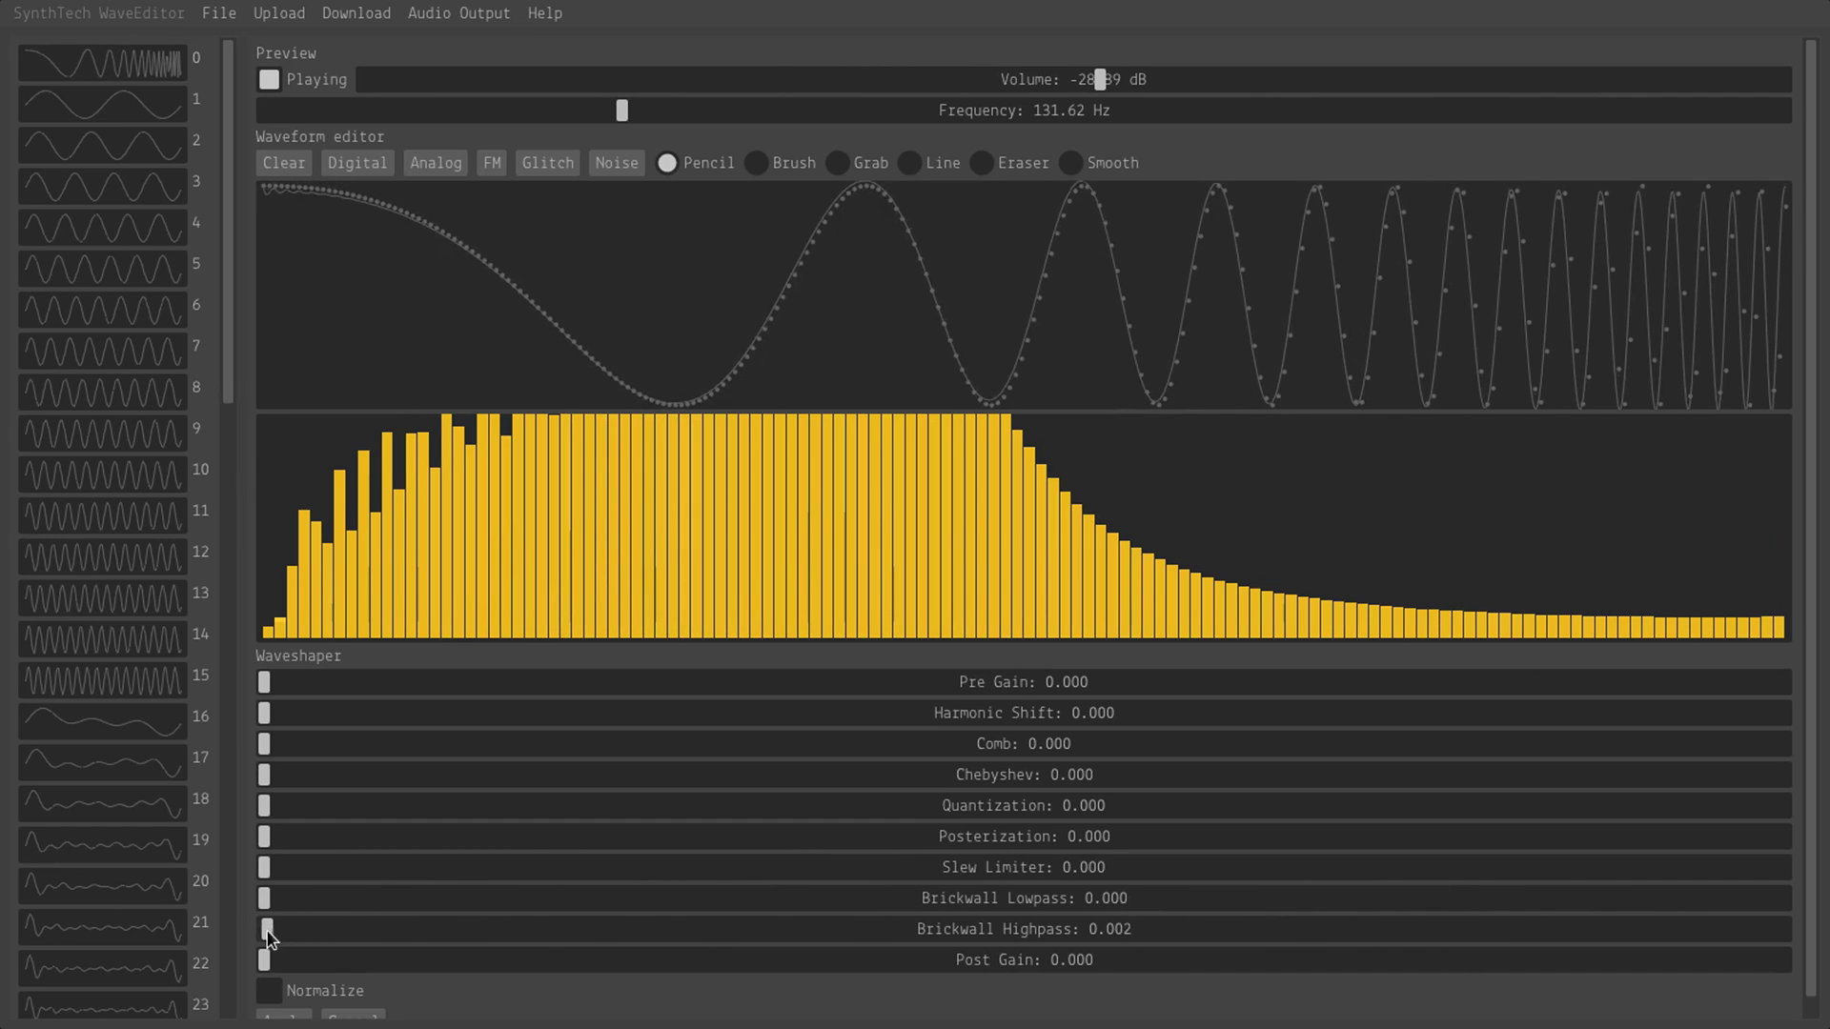
drag(268, 939, 1417, 901)
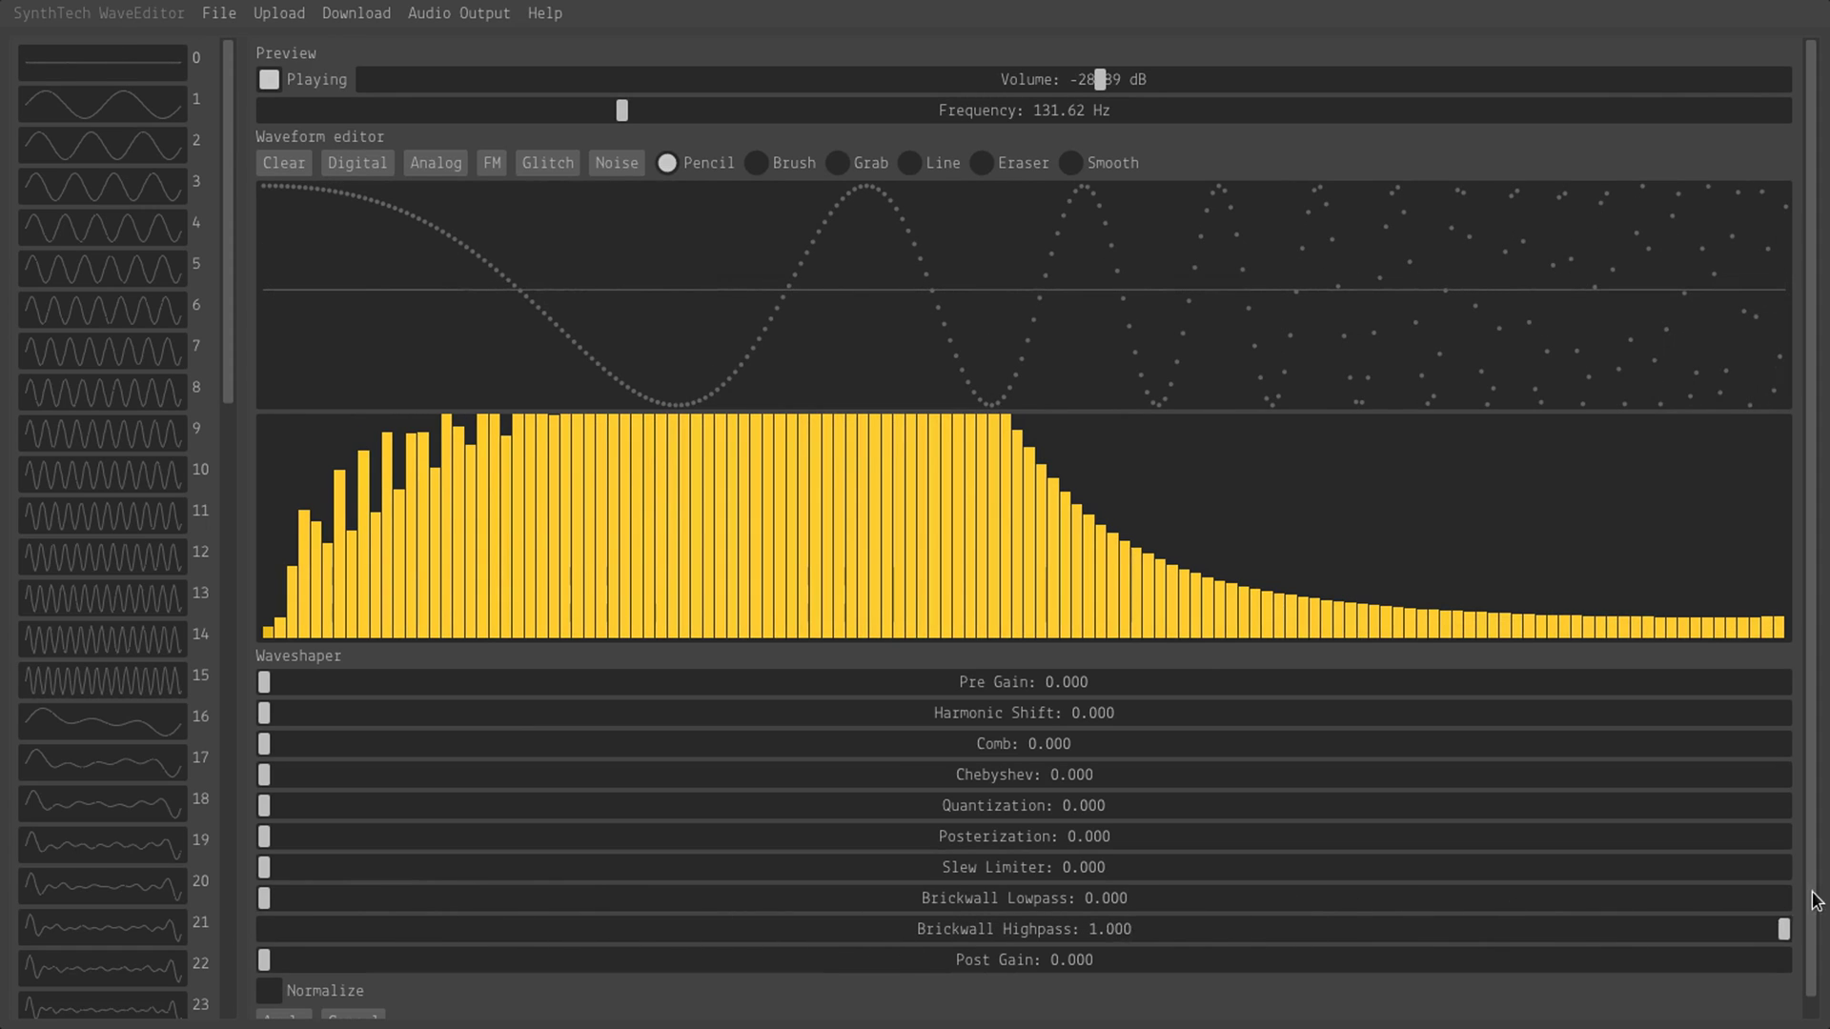
drag(1816, 901, 568, 937)
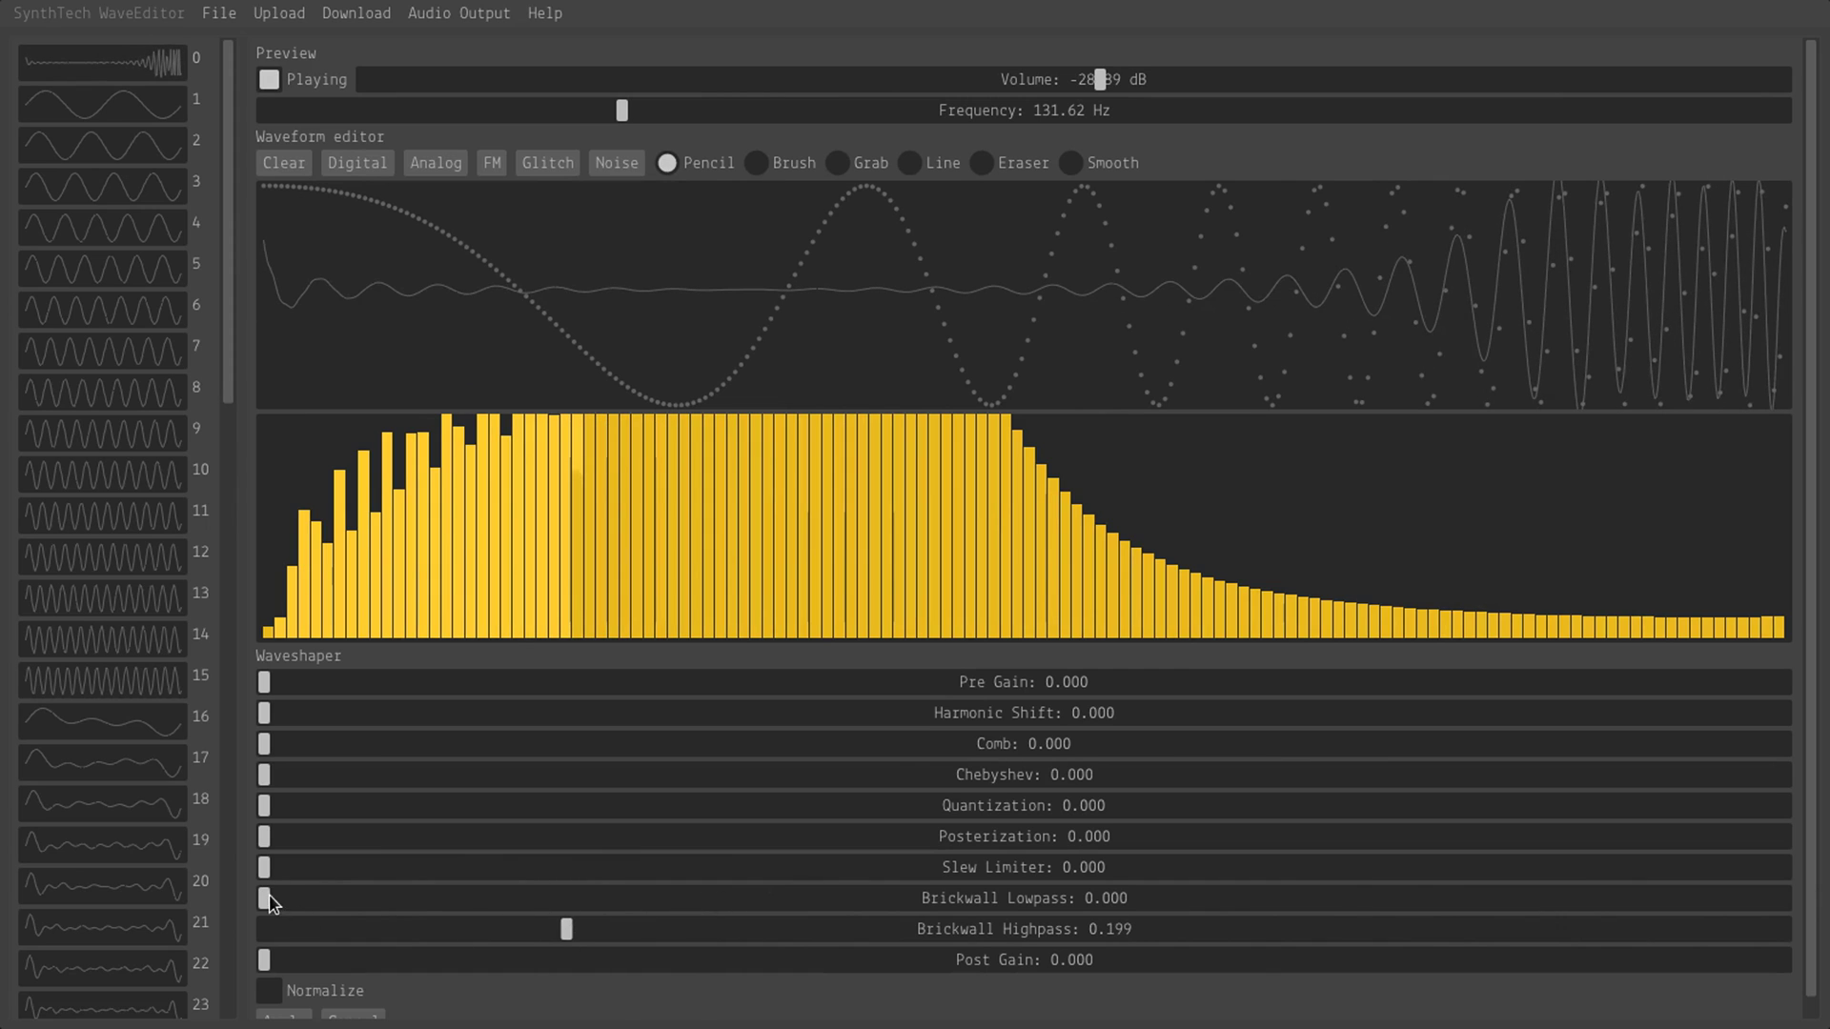
drag(641, 882, 1274, 889)
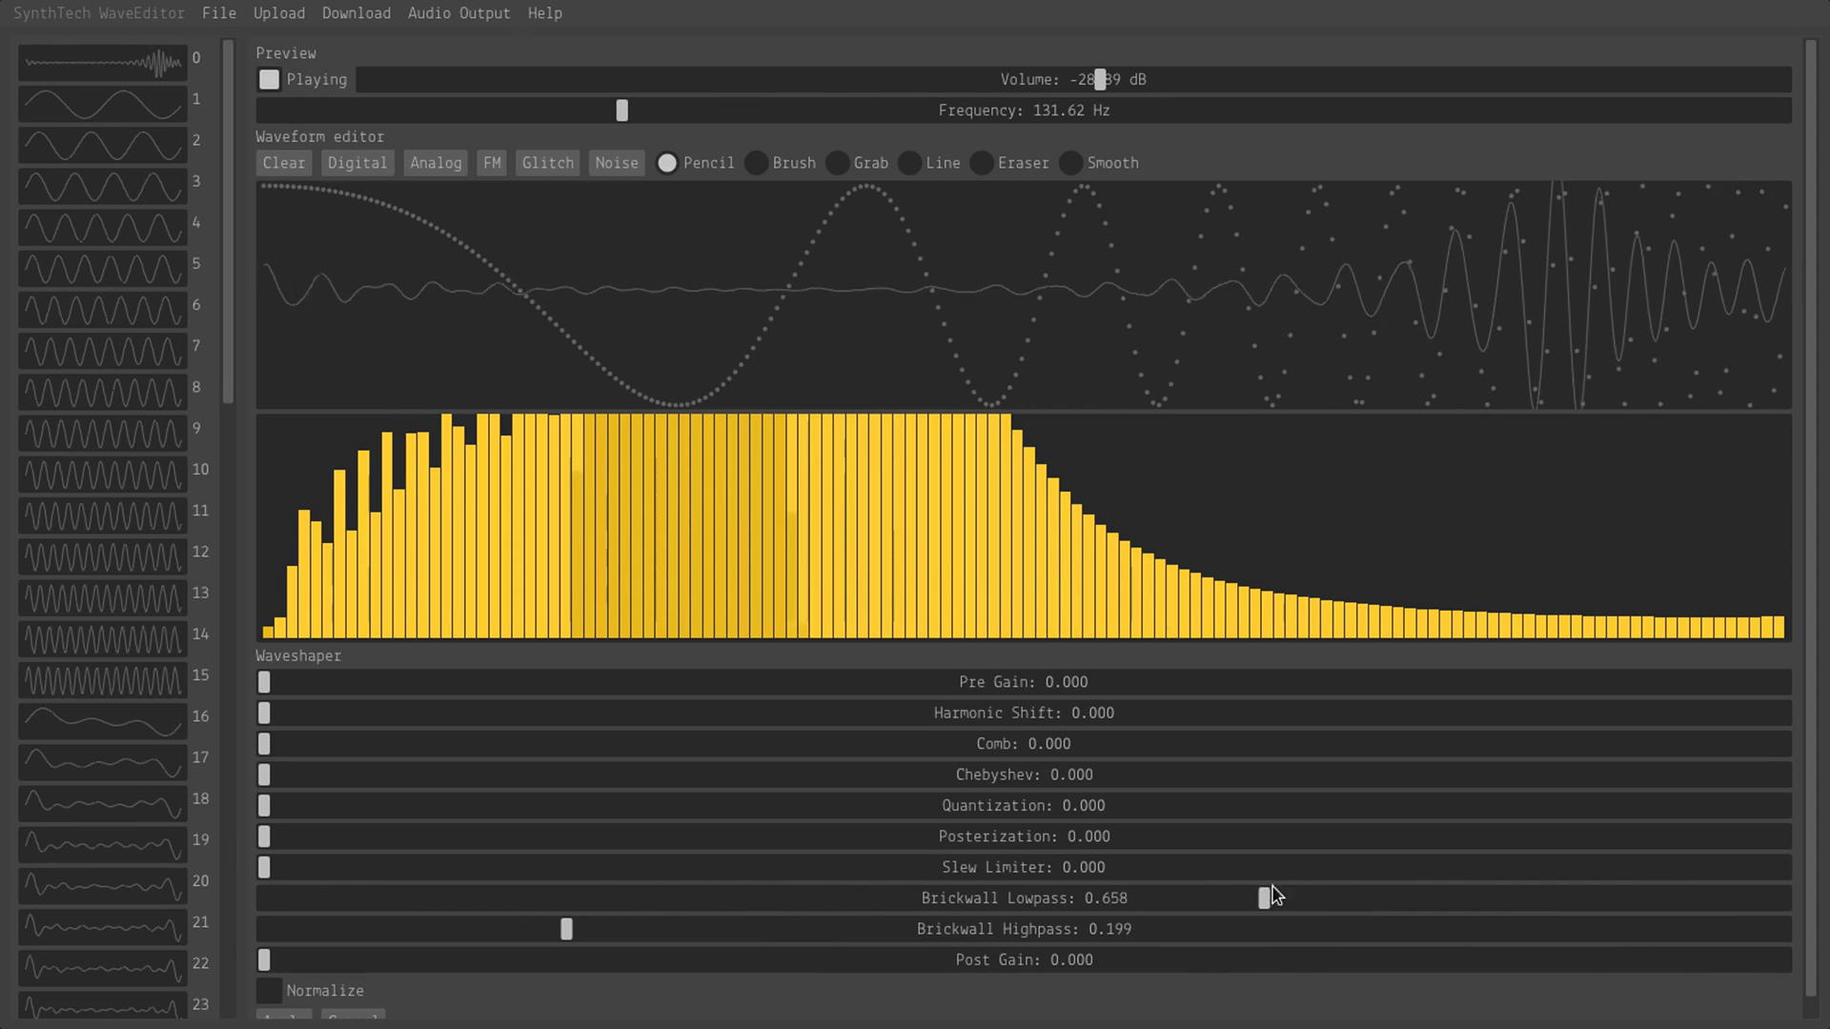
mouse_move(358, 872)
mouse_down()
mouse_move(642, 872)
mouse_move(434, 885)
mouse_move(604, 879)
mouse_move(553, 886)
mouse_move(653, 929)
mouse_move(264, 929)
mouse_up()
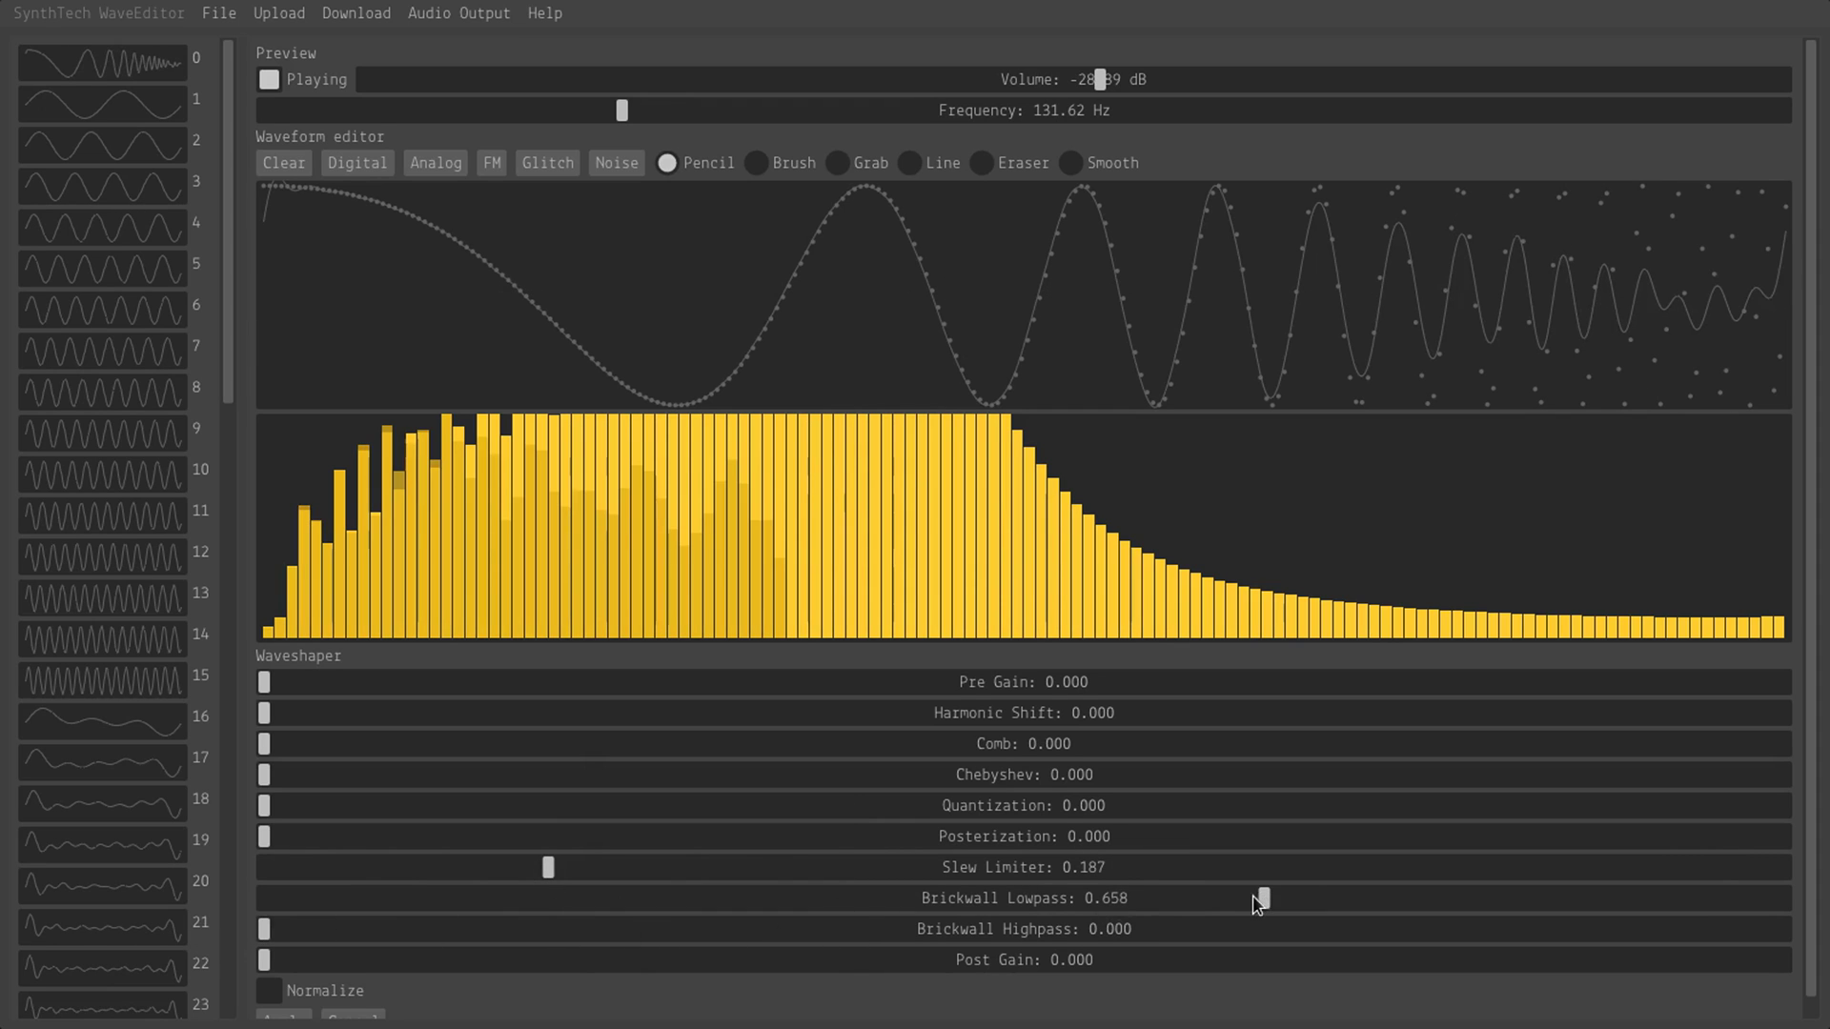
drag(1254, 898, 223, 894)
Step: Turn slew limiting off, clear the chirp, and draw a new freehand curve
drag(567, 872, 226, 866)
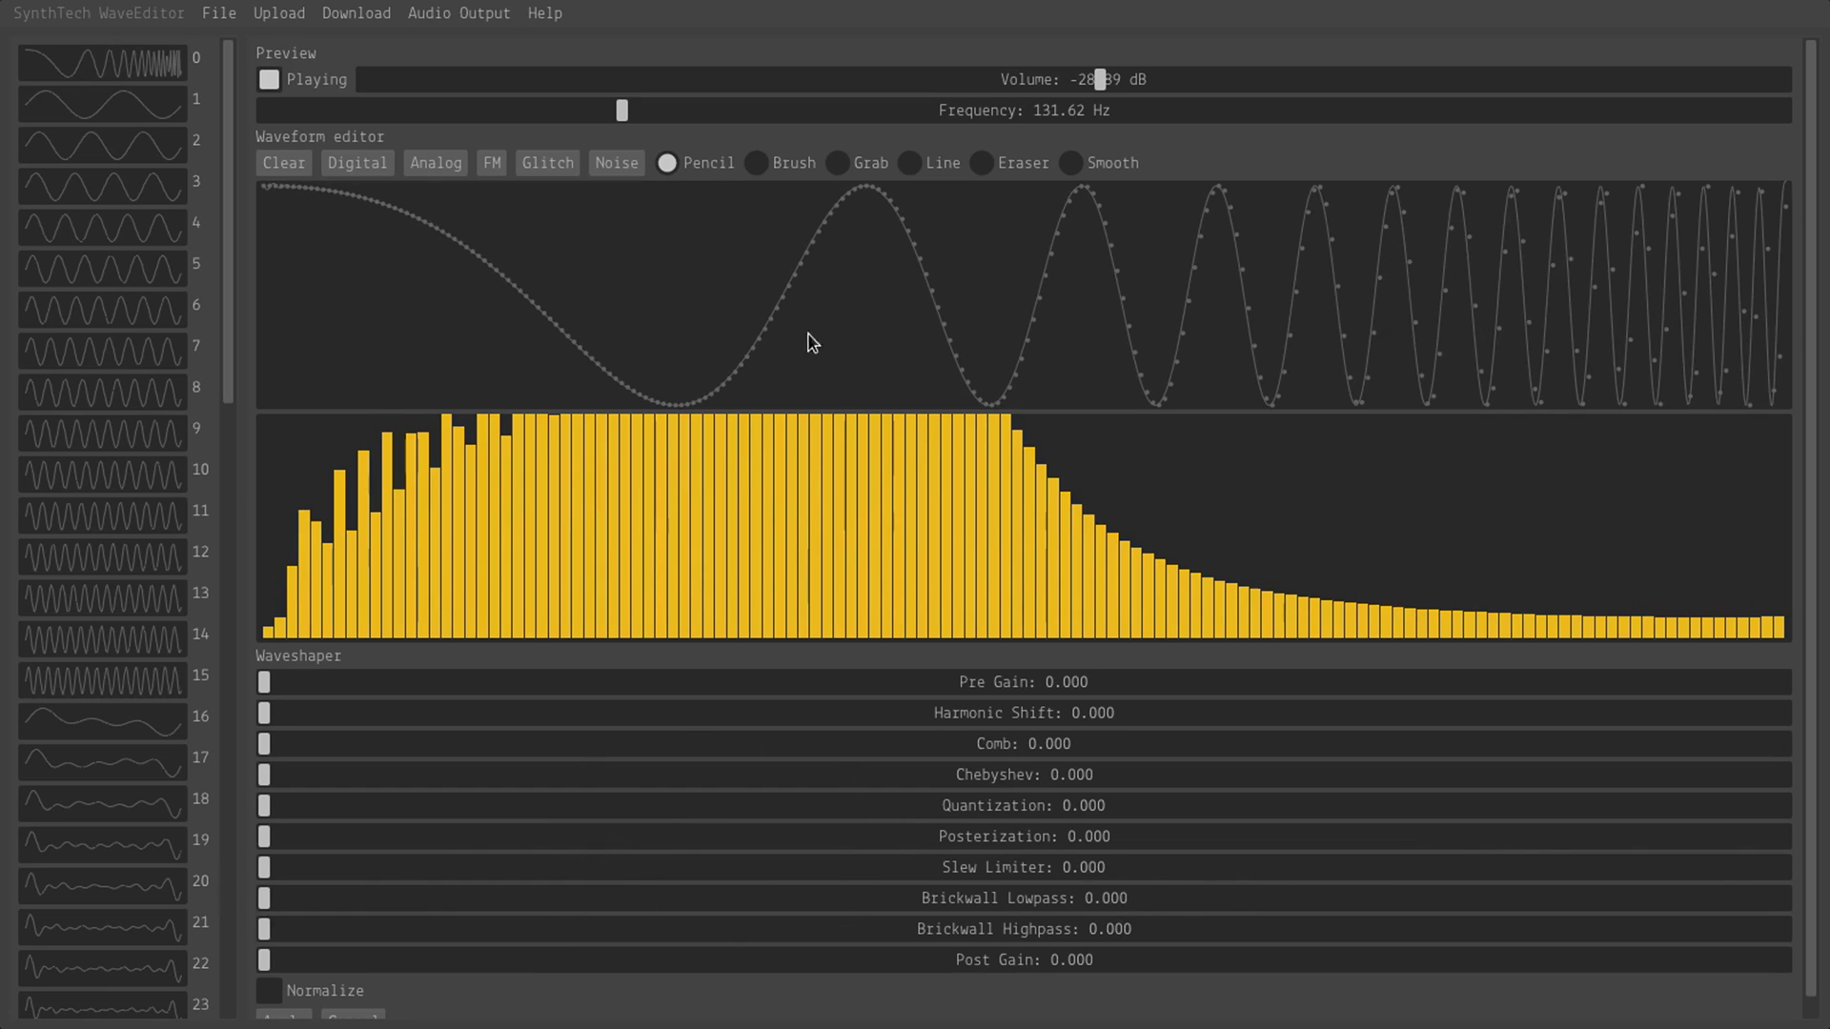
click(282, 170)
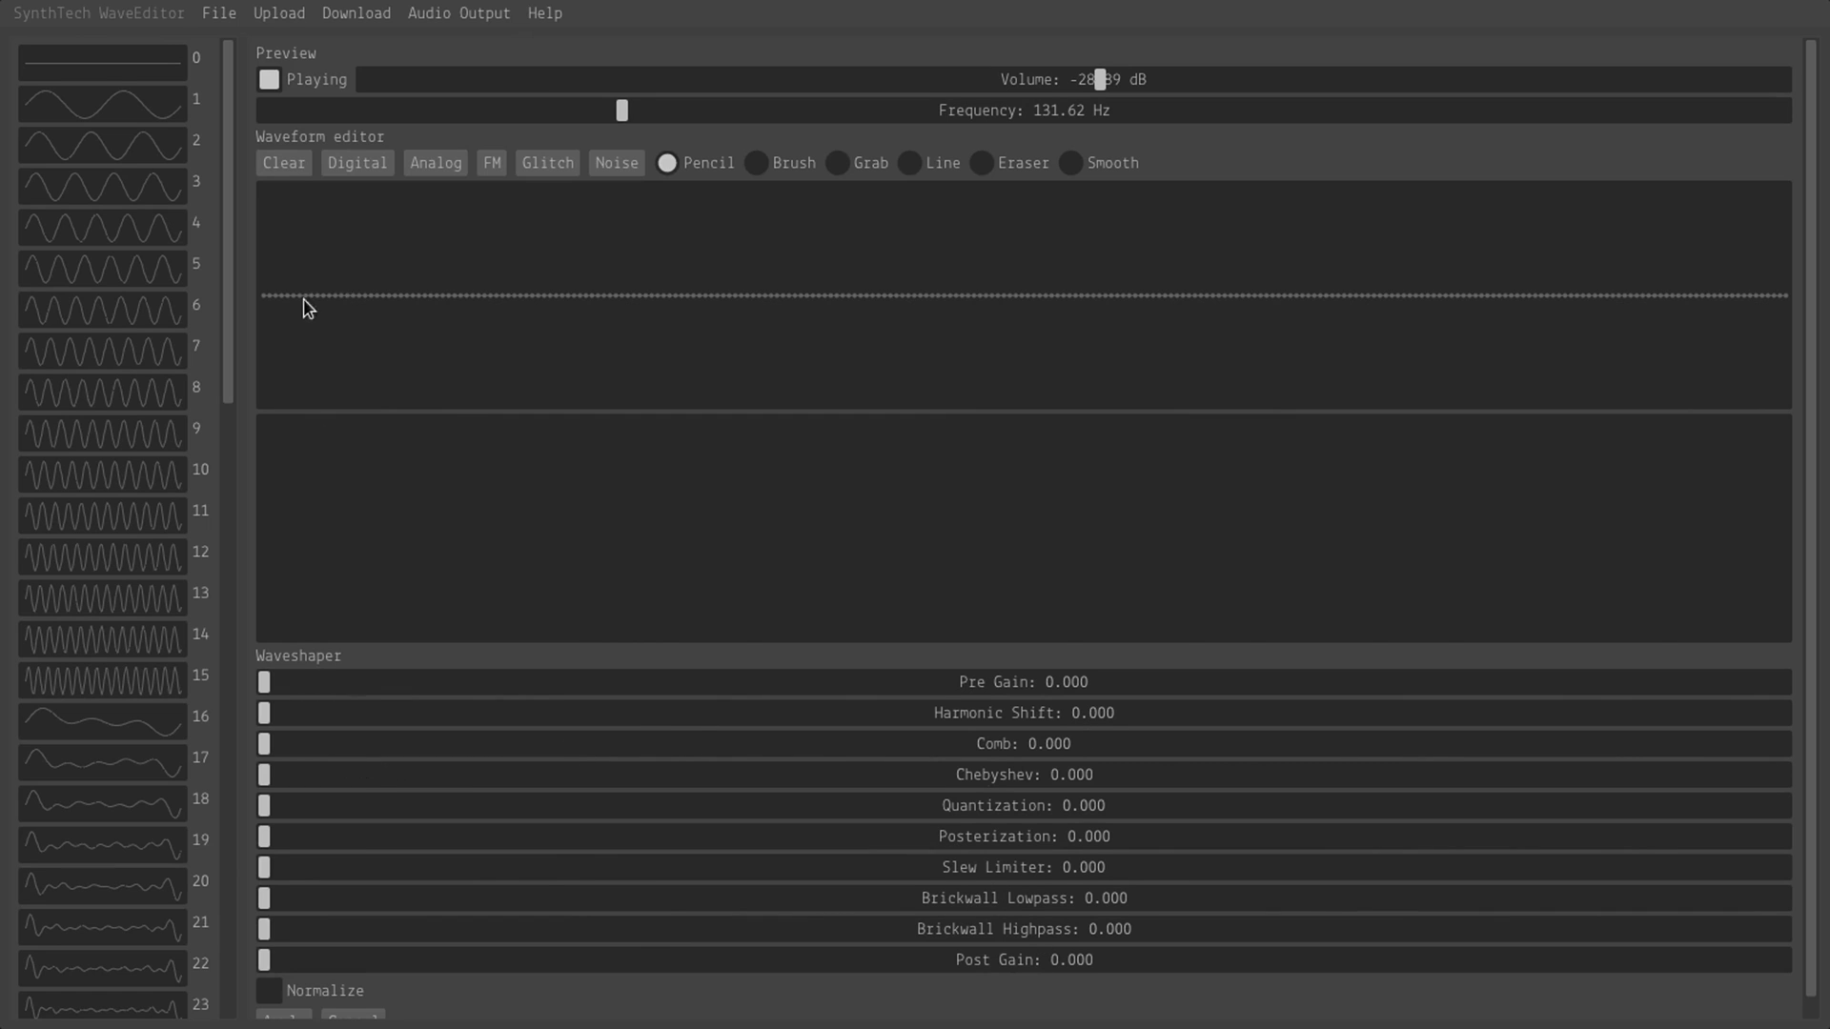
mouse_move(308, 307)
mouse_down()
mouse_move(360, 228)
mouse_move(745, 308)
mouse_move(1023, 201)
mouse_move(1257, 319)
mouse_move(1537, 234)
mouse_move(1751, 368)
mouse_up()
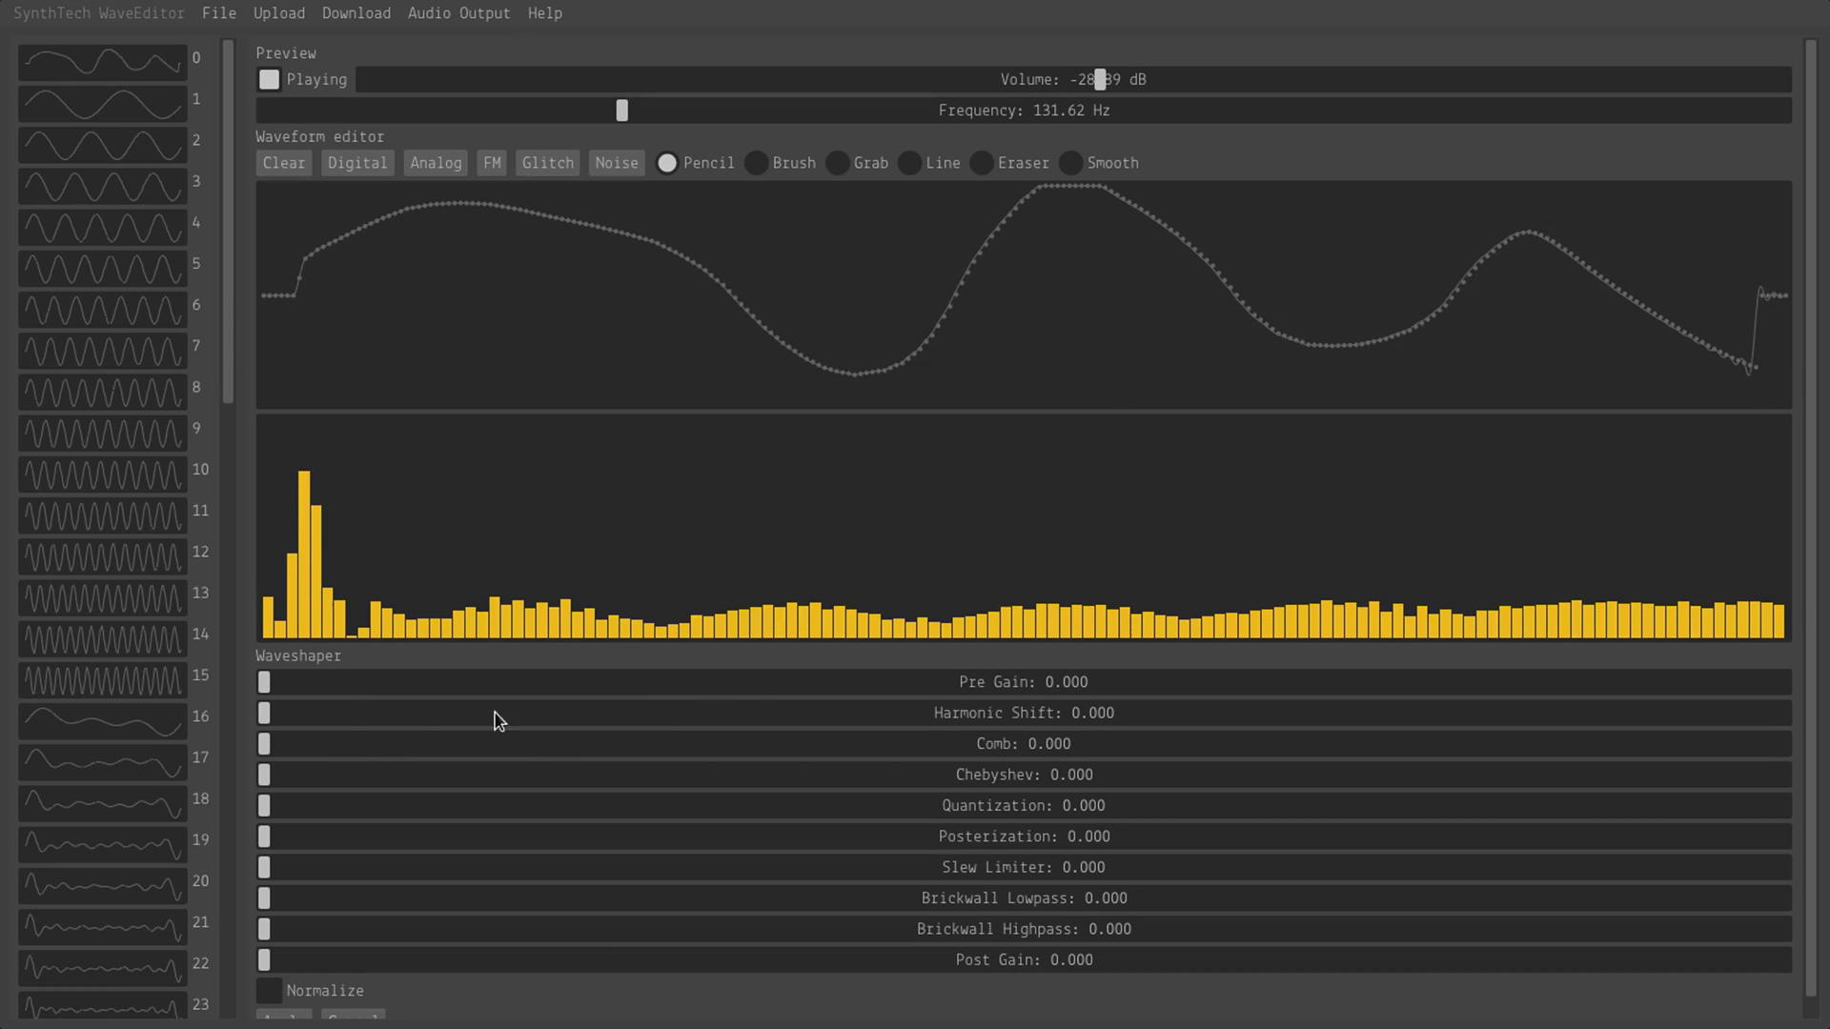
Step: Add Harmonic Shift, Comb and Chebyshev distortion to the drawn curve
mouse_move(316, 721)
mouse_down()
mouse_move(838, 722)
mouse_move(792, 722)
mouse_up()
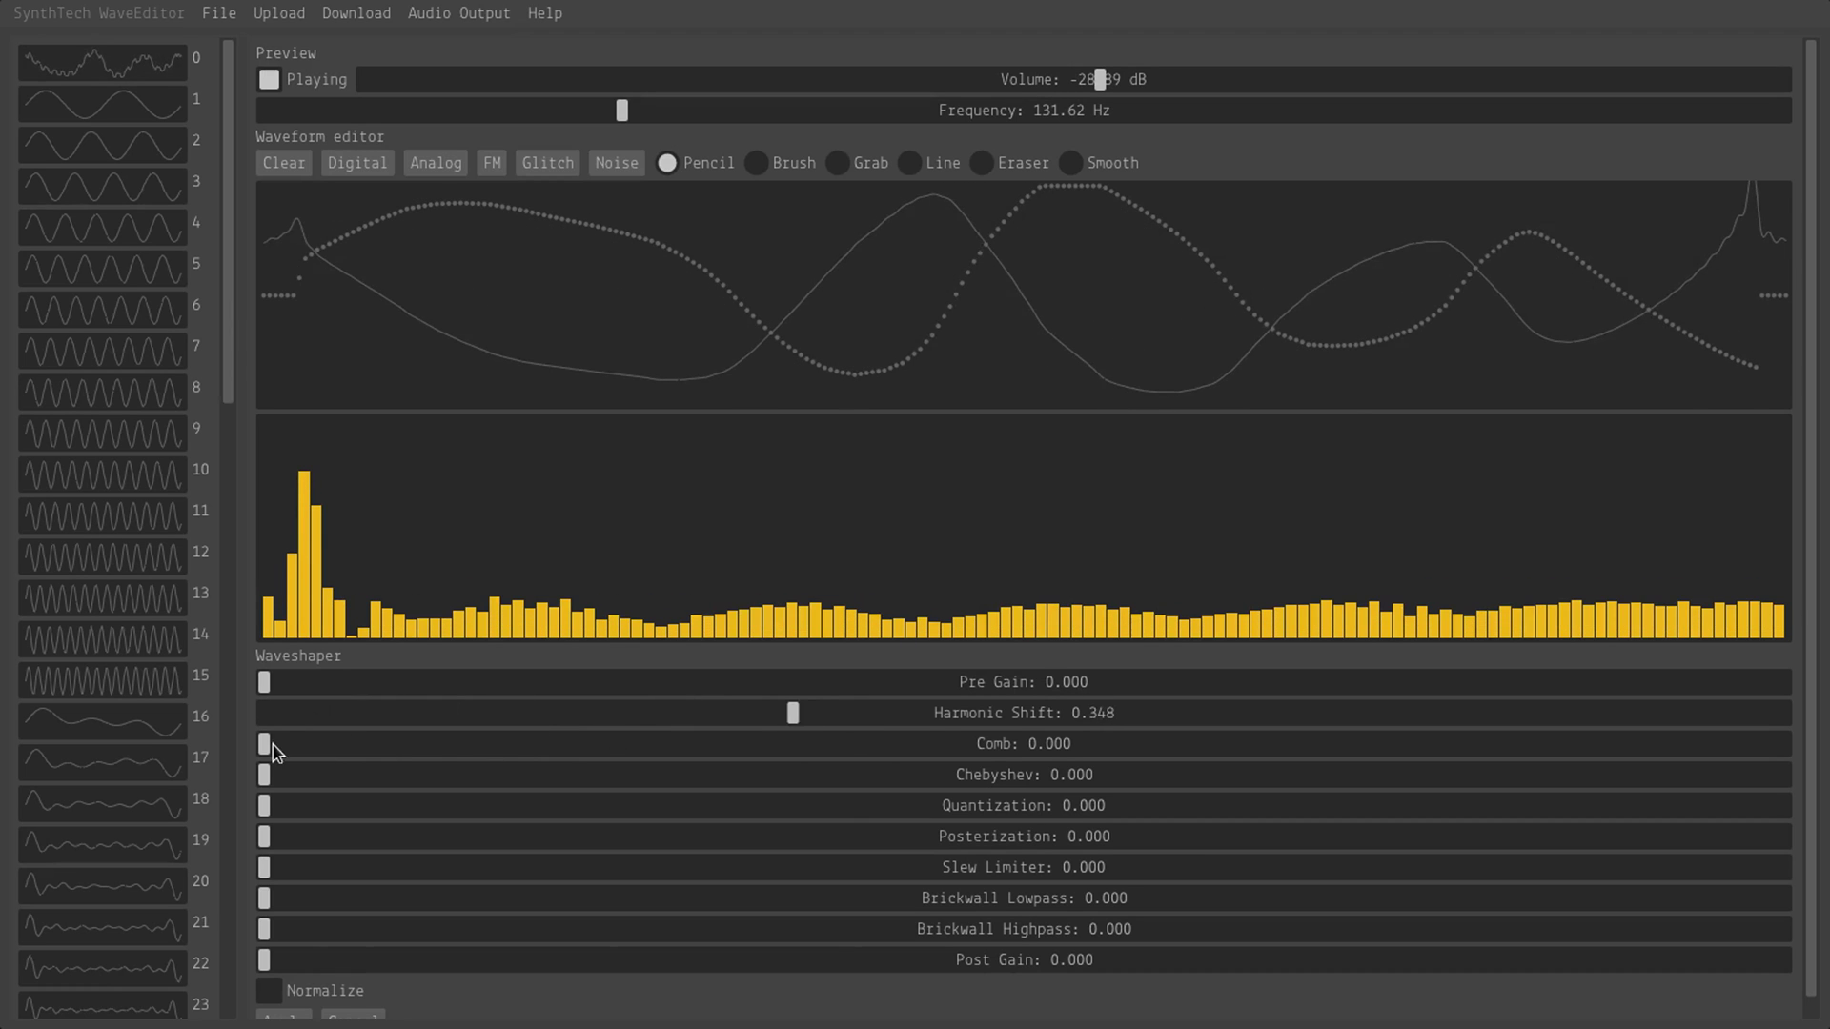
mouse_move(270, 743)
mouse_down()
mouse_move(642, 744)
mouse_move(913, 779)
mouse_move(718, 753)
mouse_up()
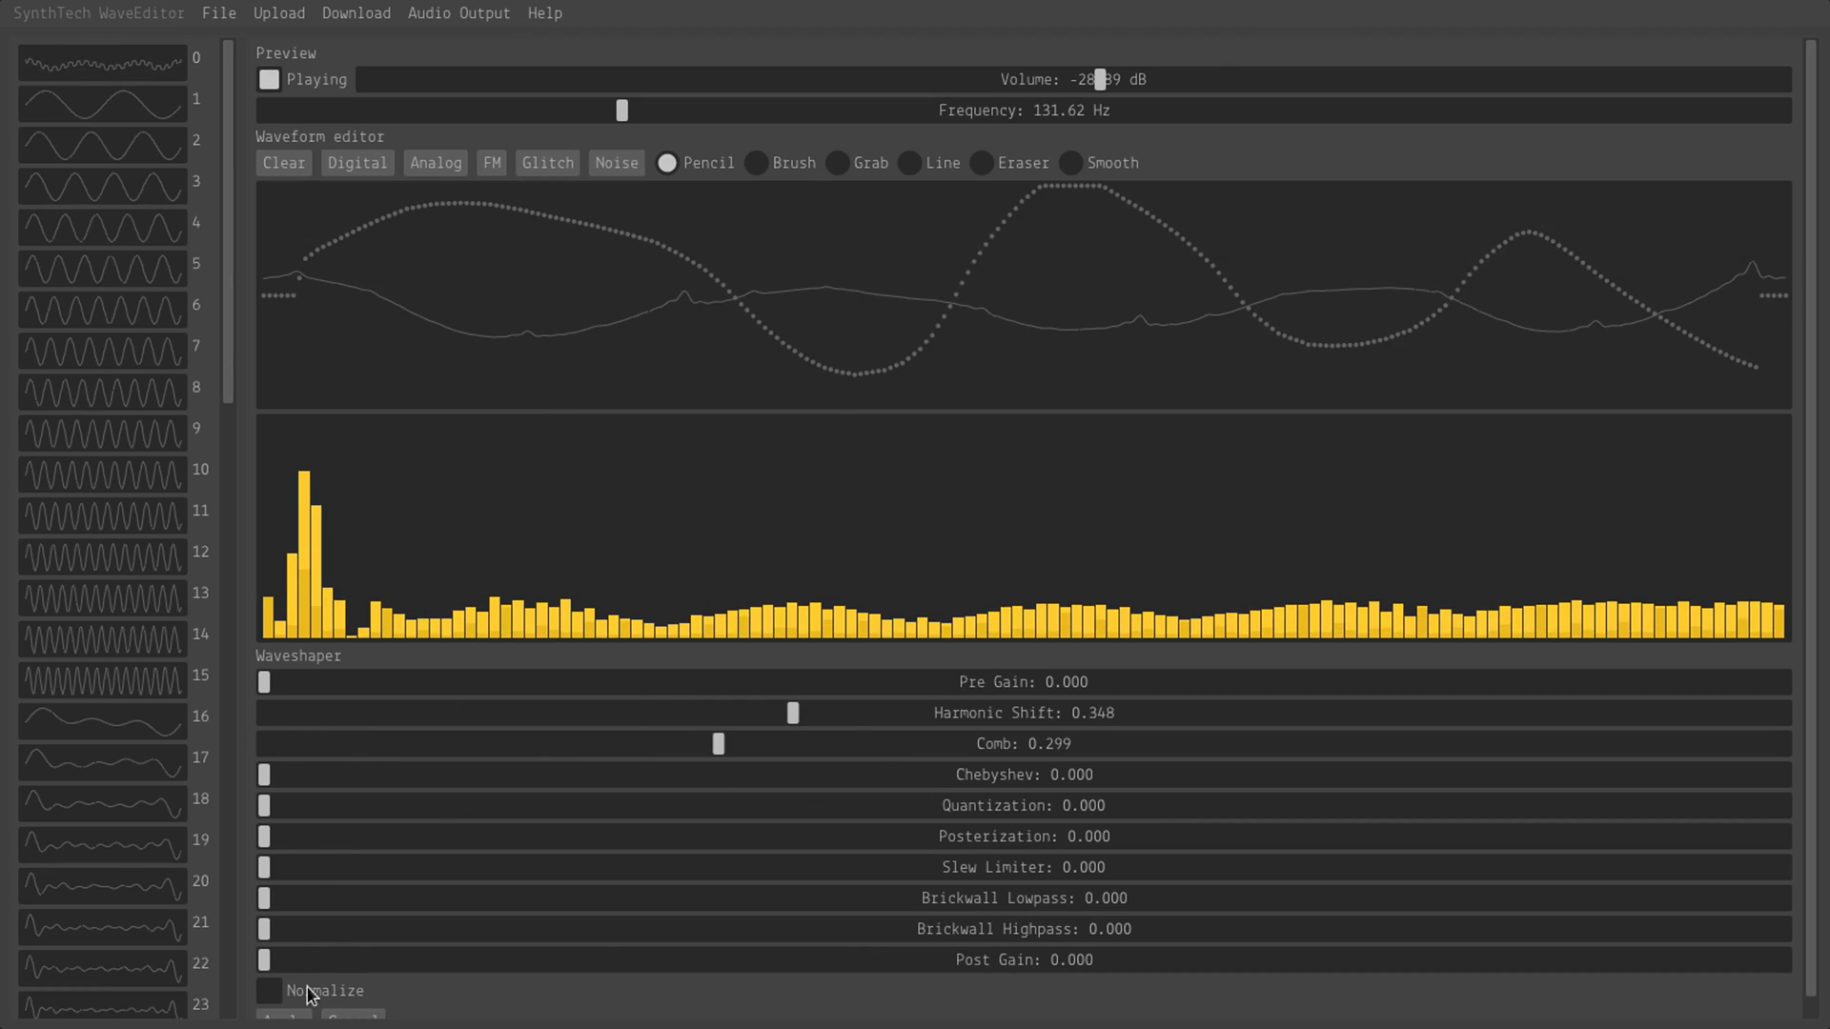
mouse_move(280, 774)
mouse_down()
mouse_move(1168, 753)
mouse_move(259, 774)
mouse_up()
Step: Remove Comb and Harmonic Shift, enable Normalize, then add a light Comb effect
drag(673, 749, 204, 756)
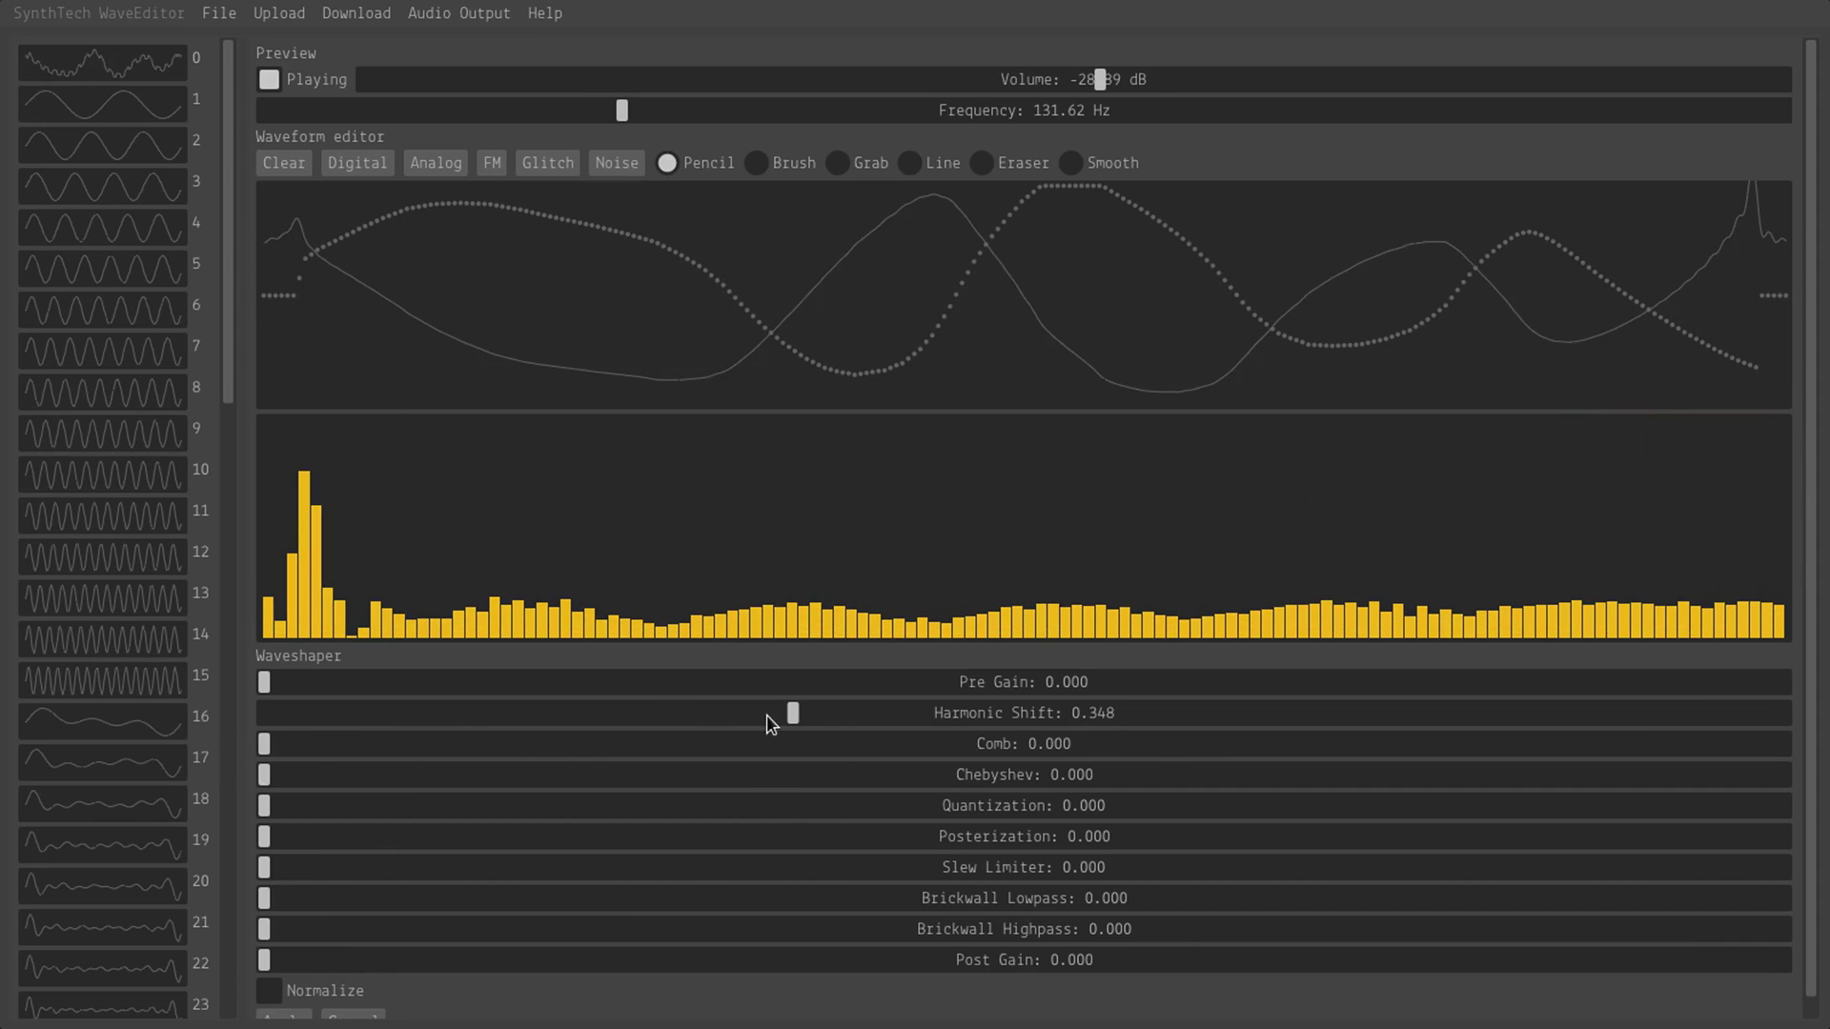
drag(772, 724, 212, 723)
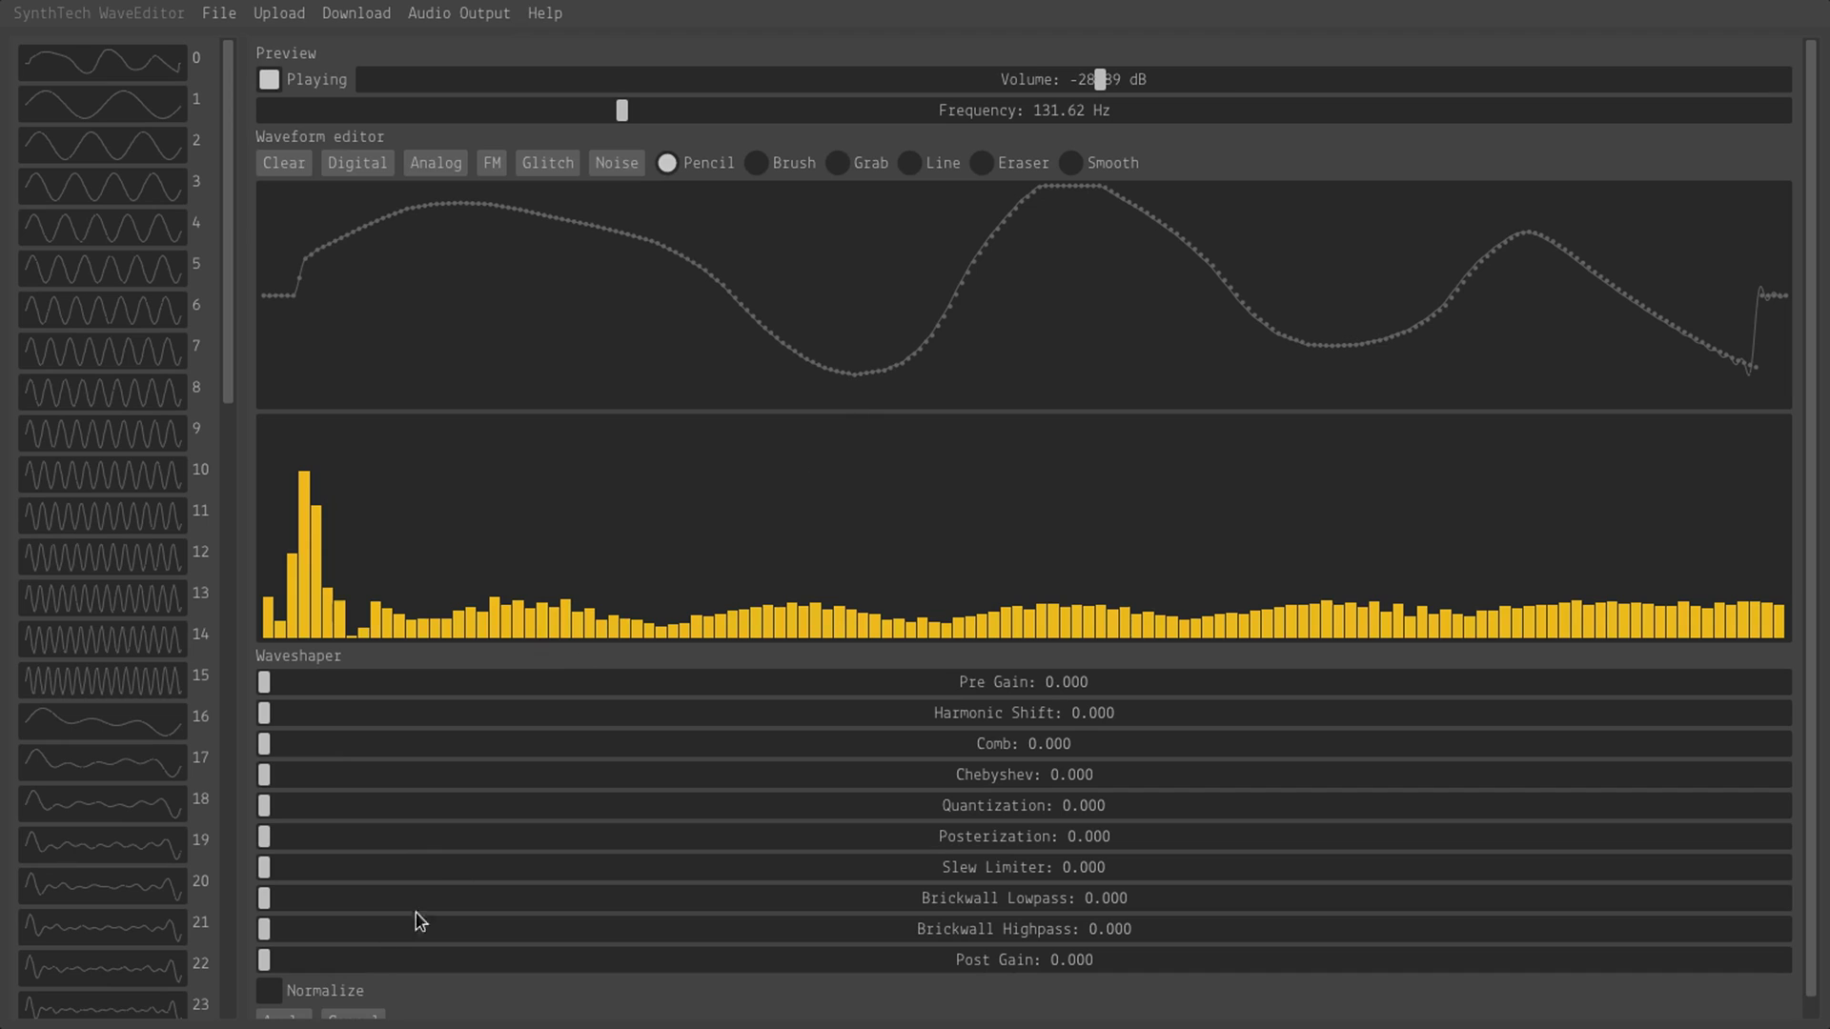
click(271, 992)
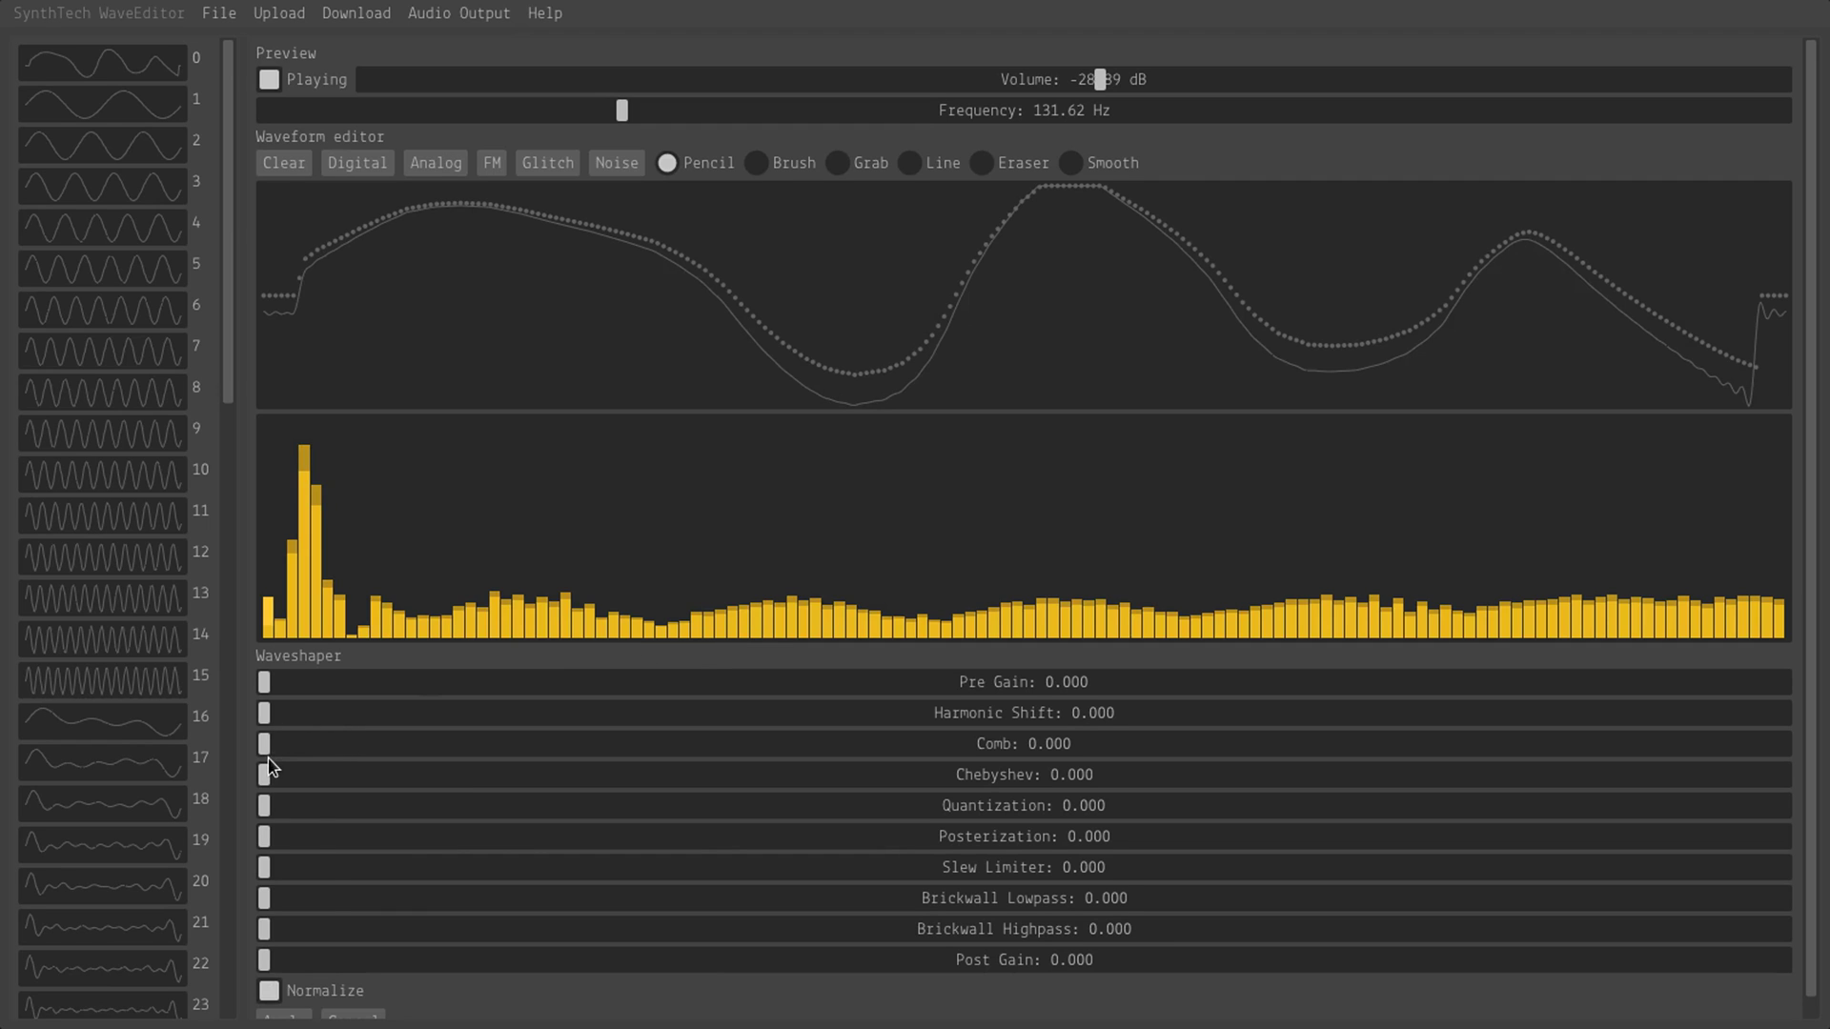
drag(267, 749, 637, 753)
Step: Apply Comb, Harmonic Shift, Chebyshev, Quantization and slew limiting, zero Brickwall Highpass, and redraw the curve
drag(307, 712, 854, 750)
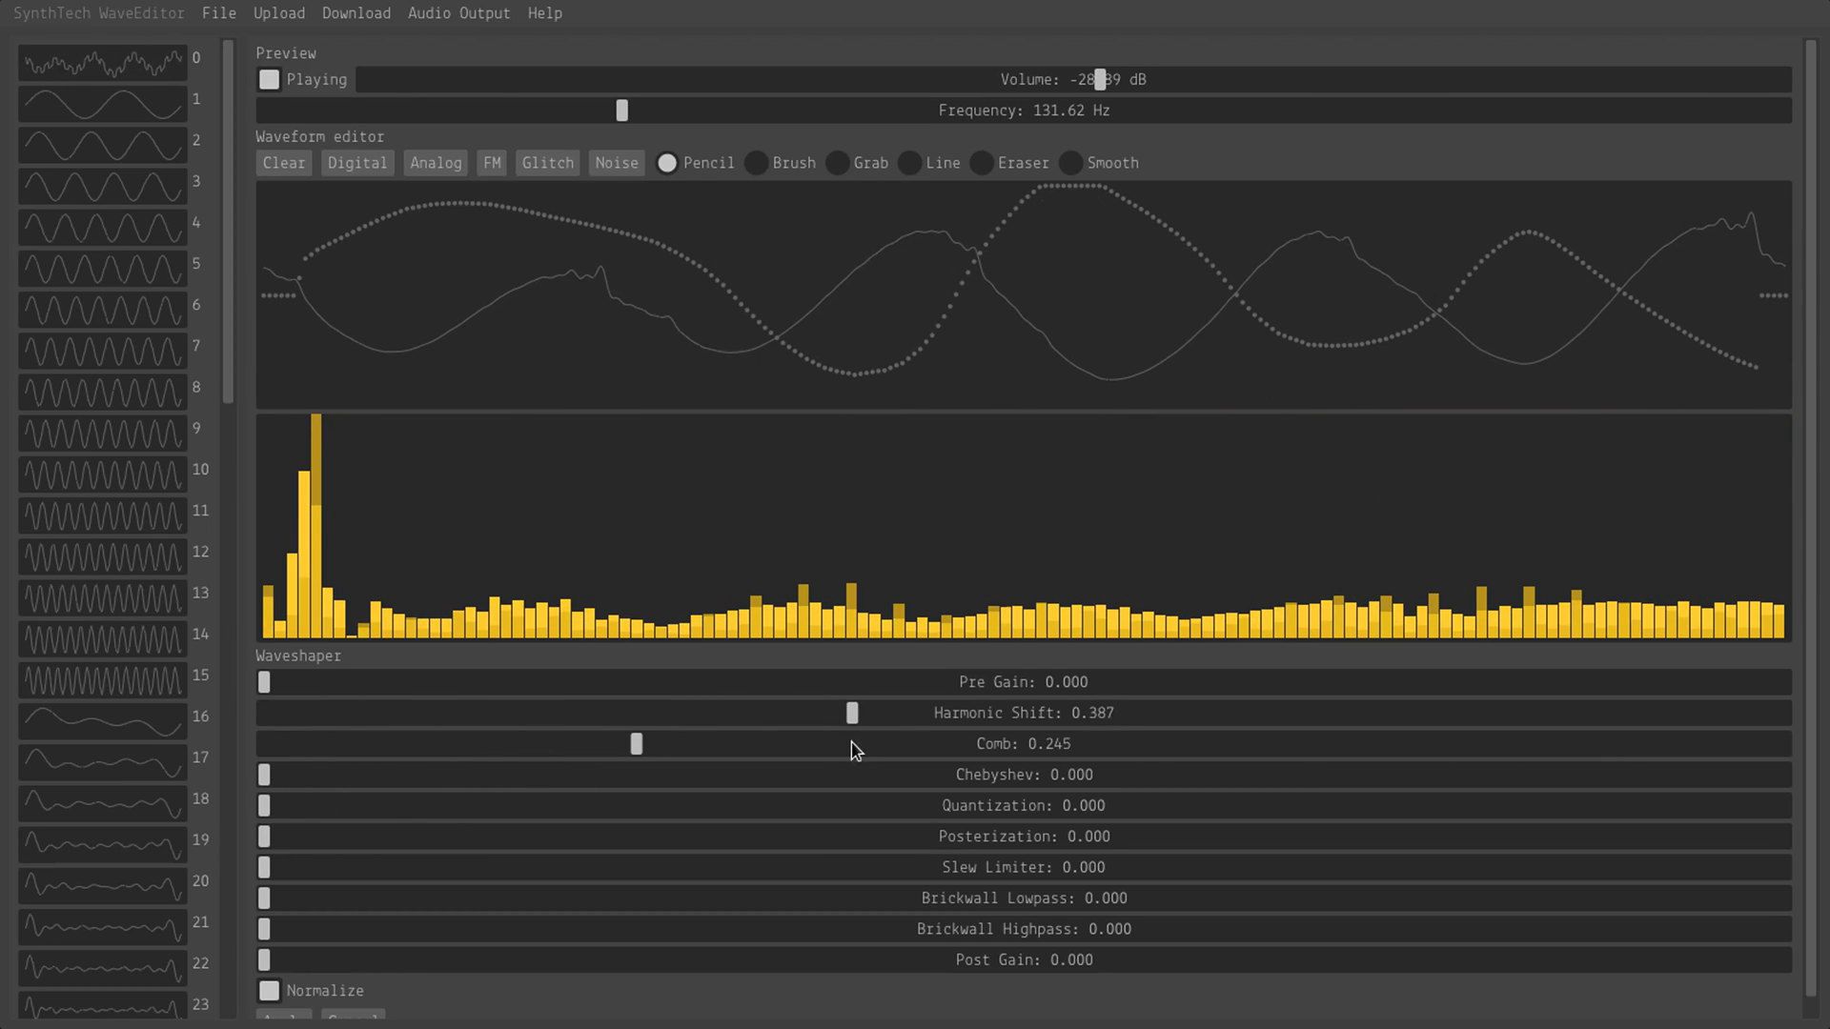
drag(284, 784, 844, 798)
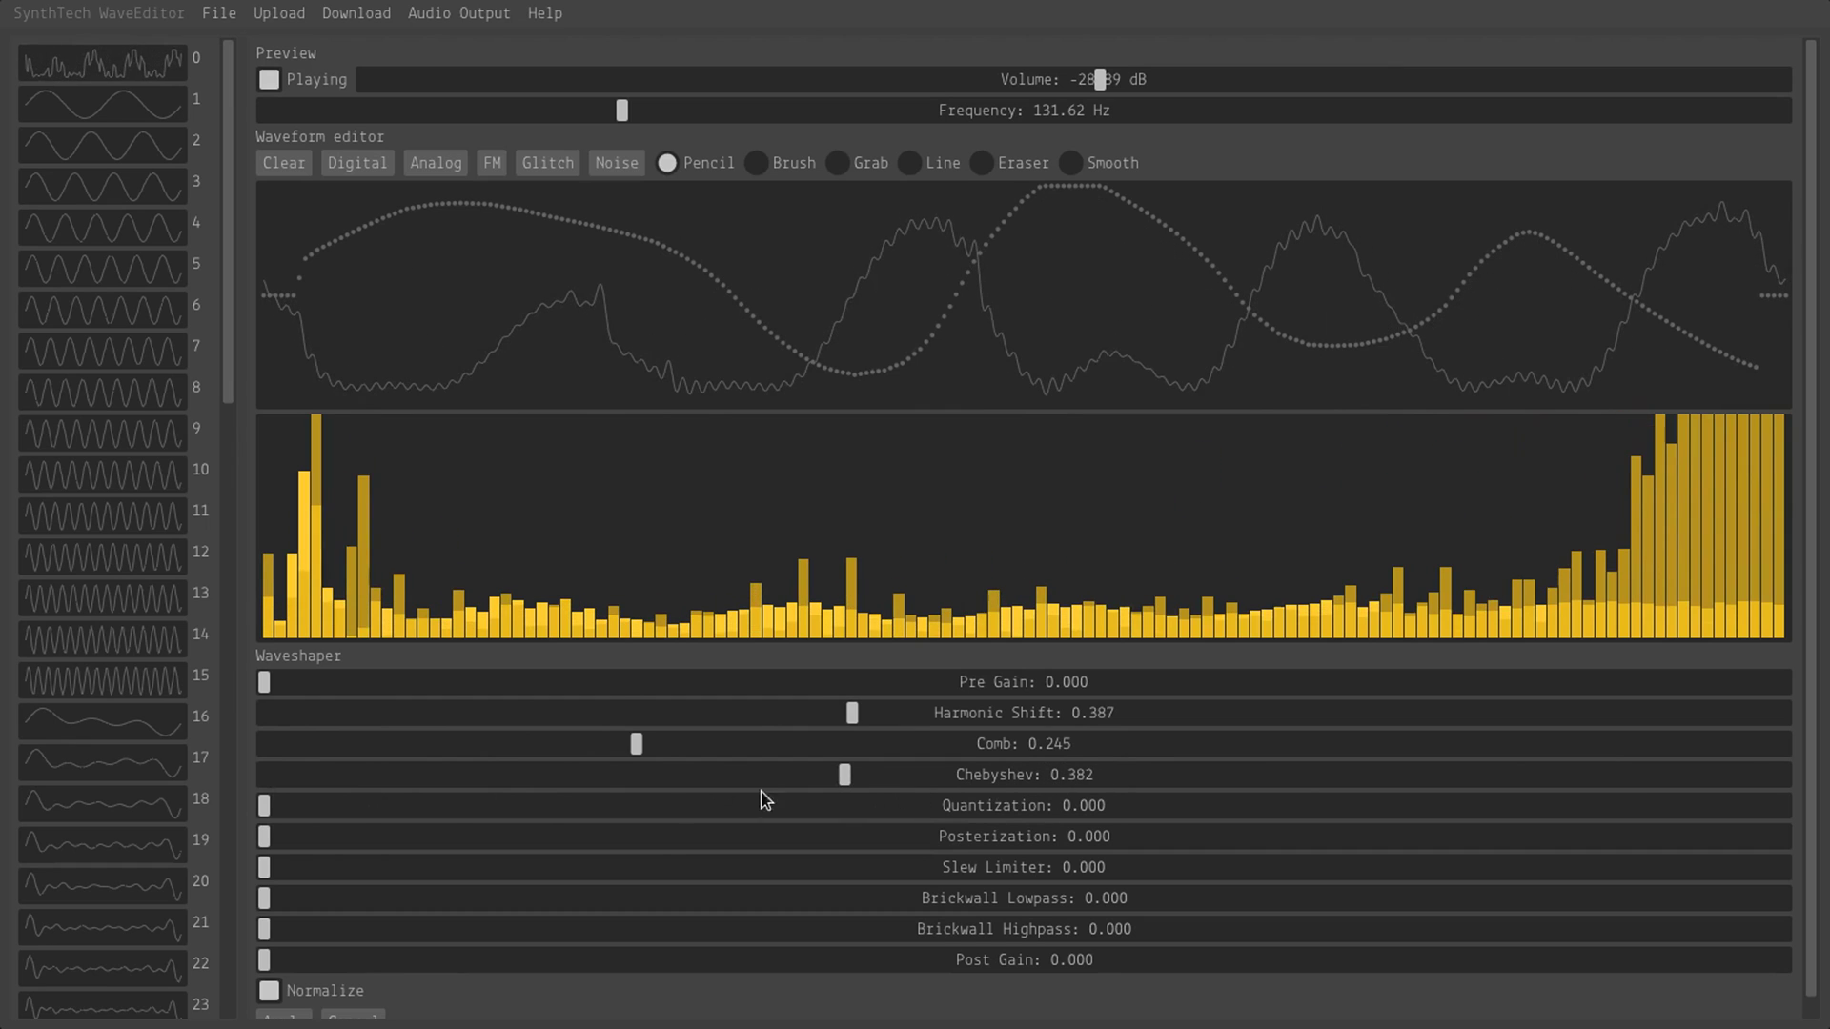
drag(296, 818, 734, 866)
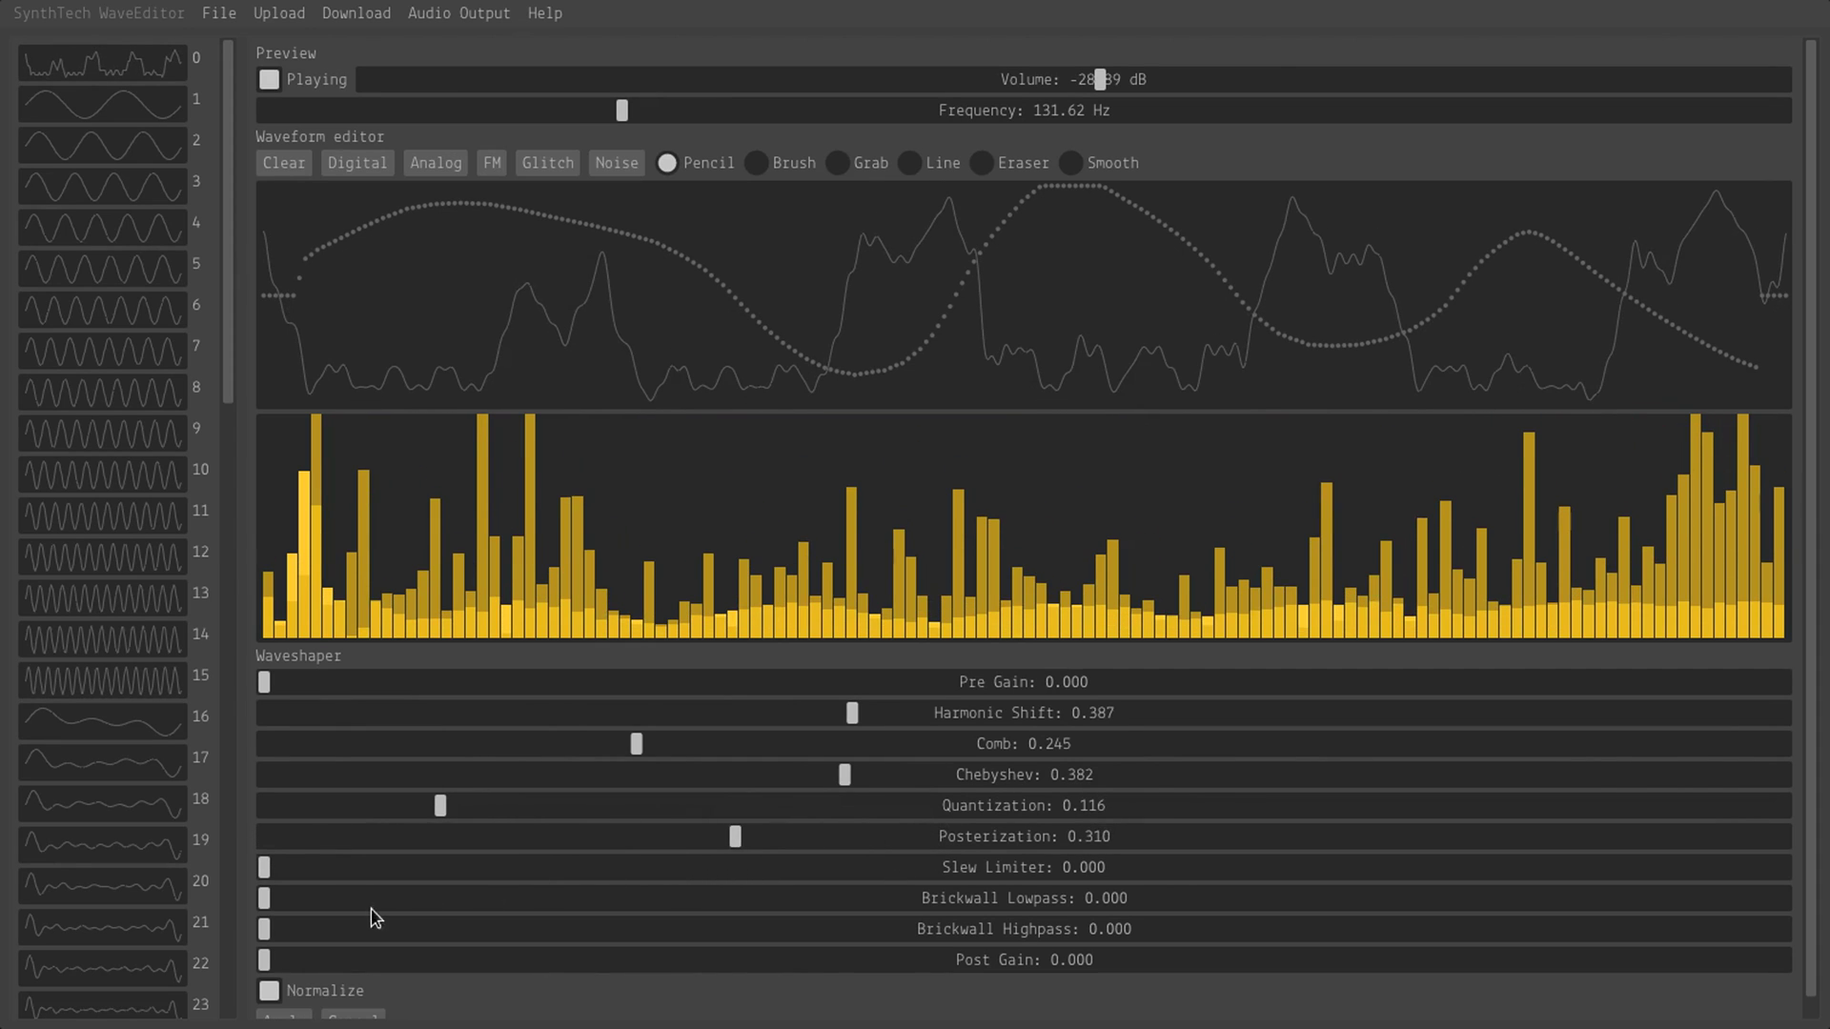
drag(261, 869, 500, 917)
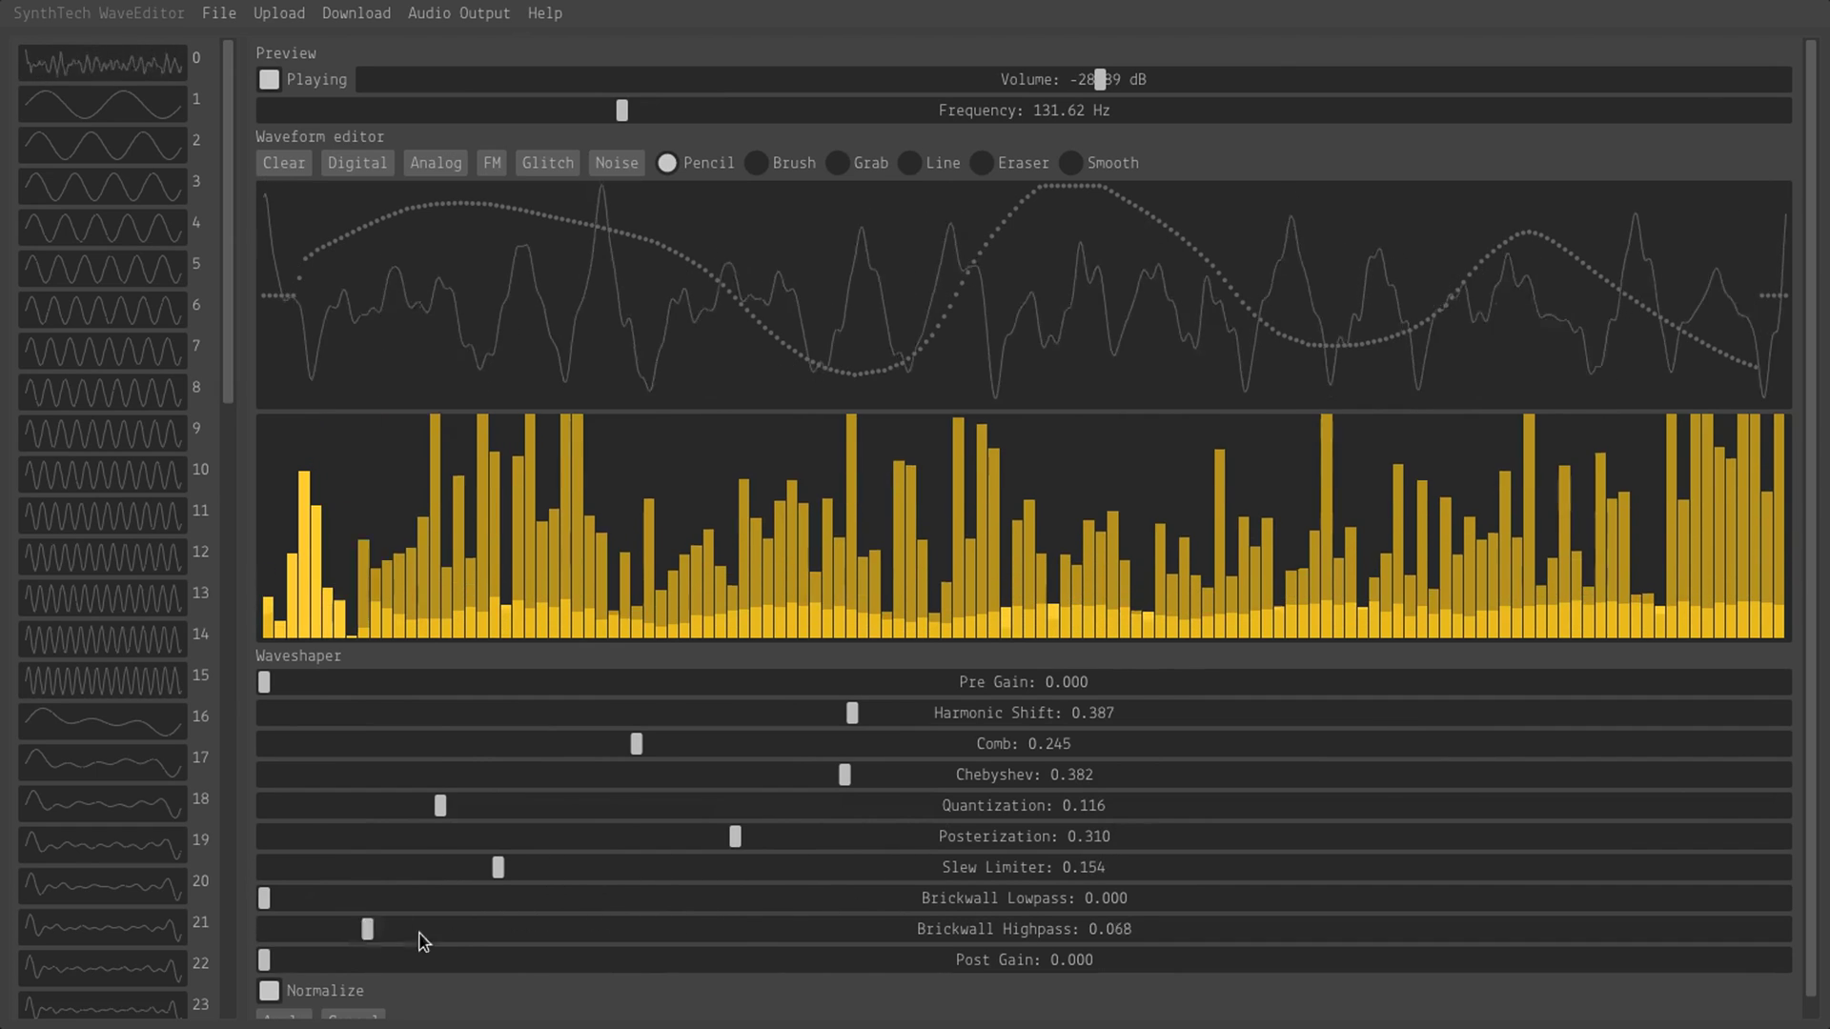
drag(423, 934, 208, 950)
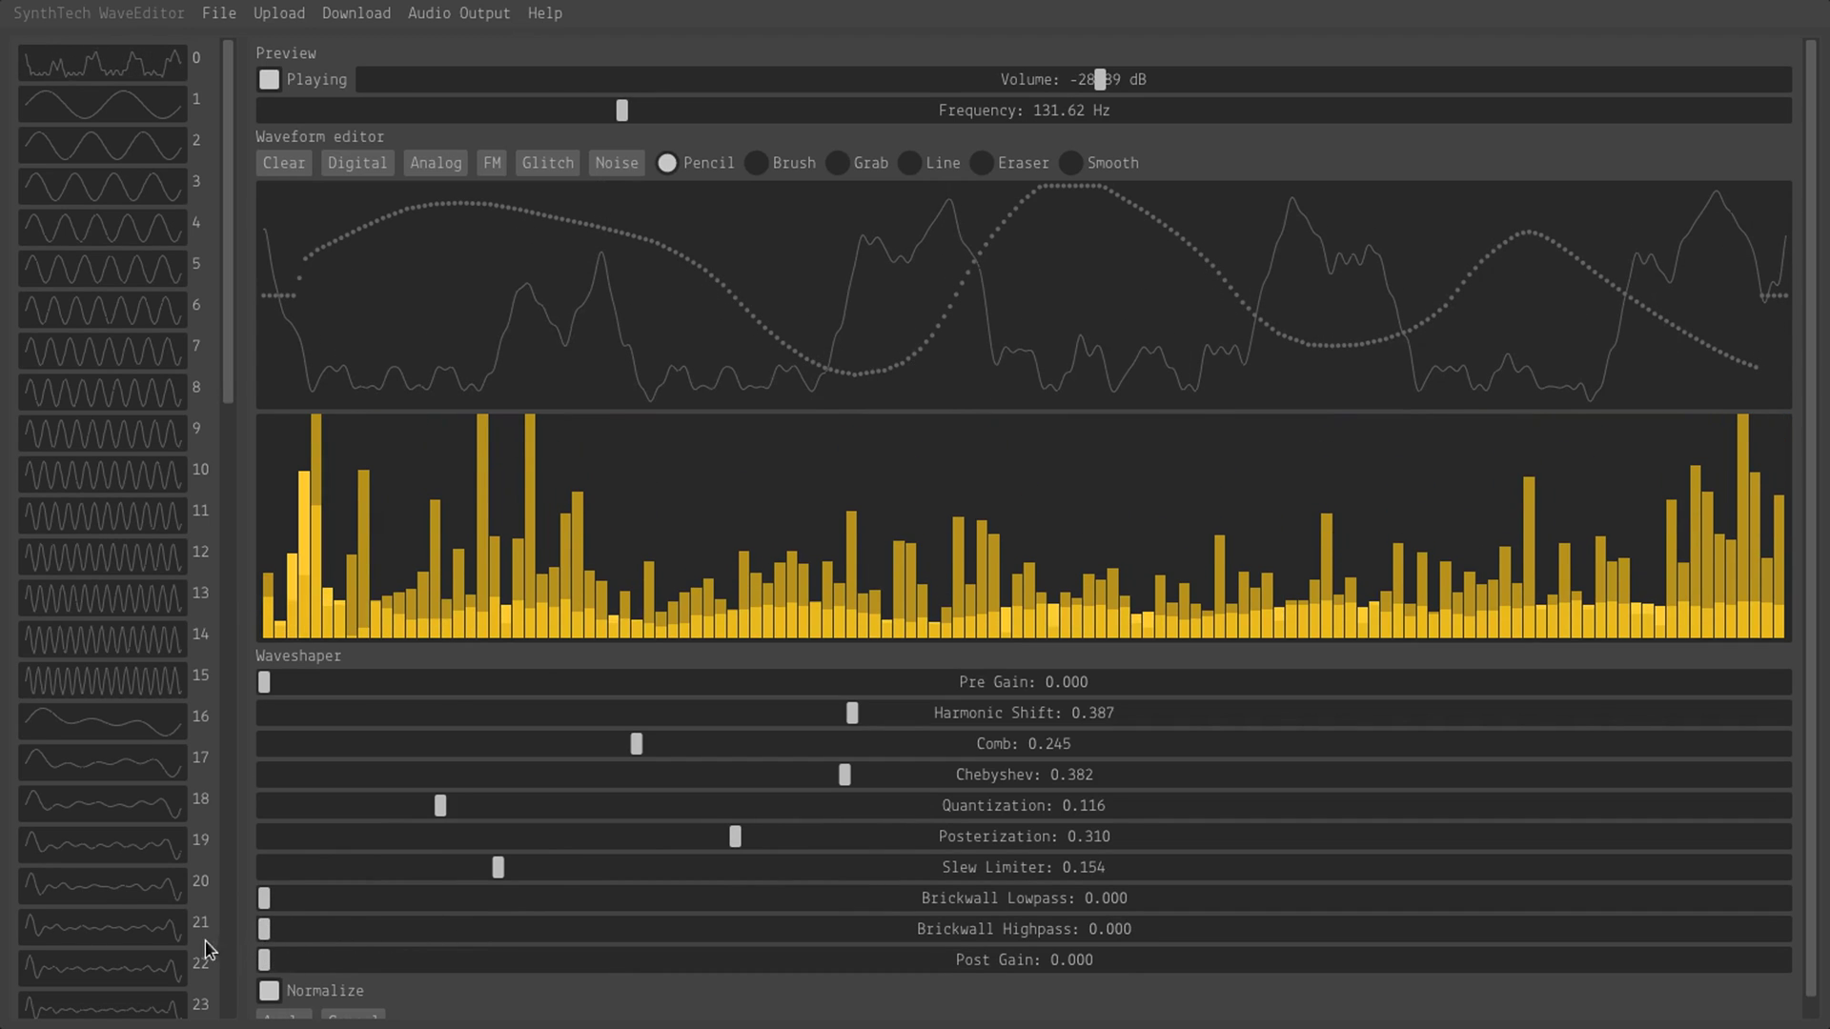
mouse_move(416, 317)
mouse_down()
mouse_move(363, 301)
mouse_move(546, 237)
mouse_move(678, 259)
mouse_move(908, 368)
mouse_move(1049, 268)
mouse_move(1162, 229)
mouse_move(1296, 282)
mouse_move(1492, 316)
mouse_move(1632, 278)
mouse_move(1782, 310)
mouse_move(1281, 315)
mouse_move(1127, 240)
mouse_move(810, 324)
mouse_move(259, 320)
mouse_move(618, 257)
mouse_move(870, 268)
mouse_move(978, 309)
mouse_move(1226, 321)
mouse_move(1400, 297)
mouse_move(1771, 316)
mouse_up()
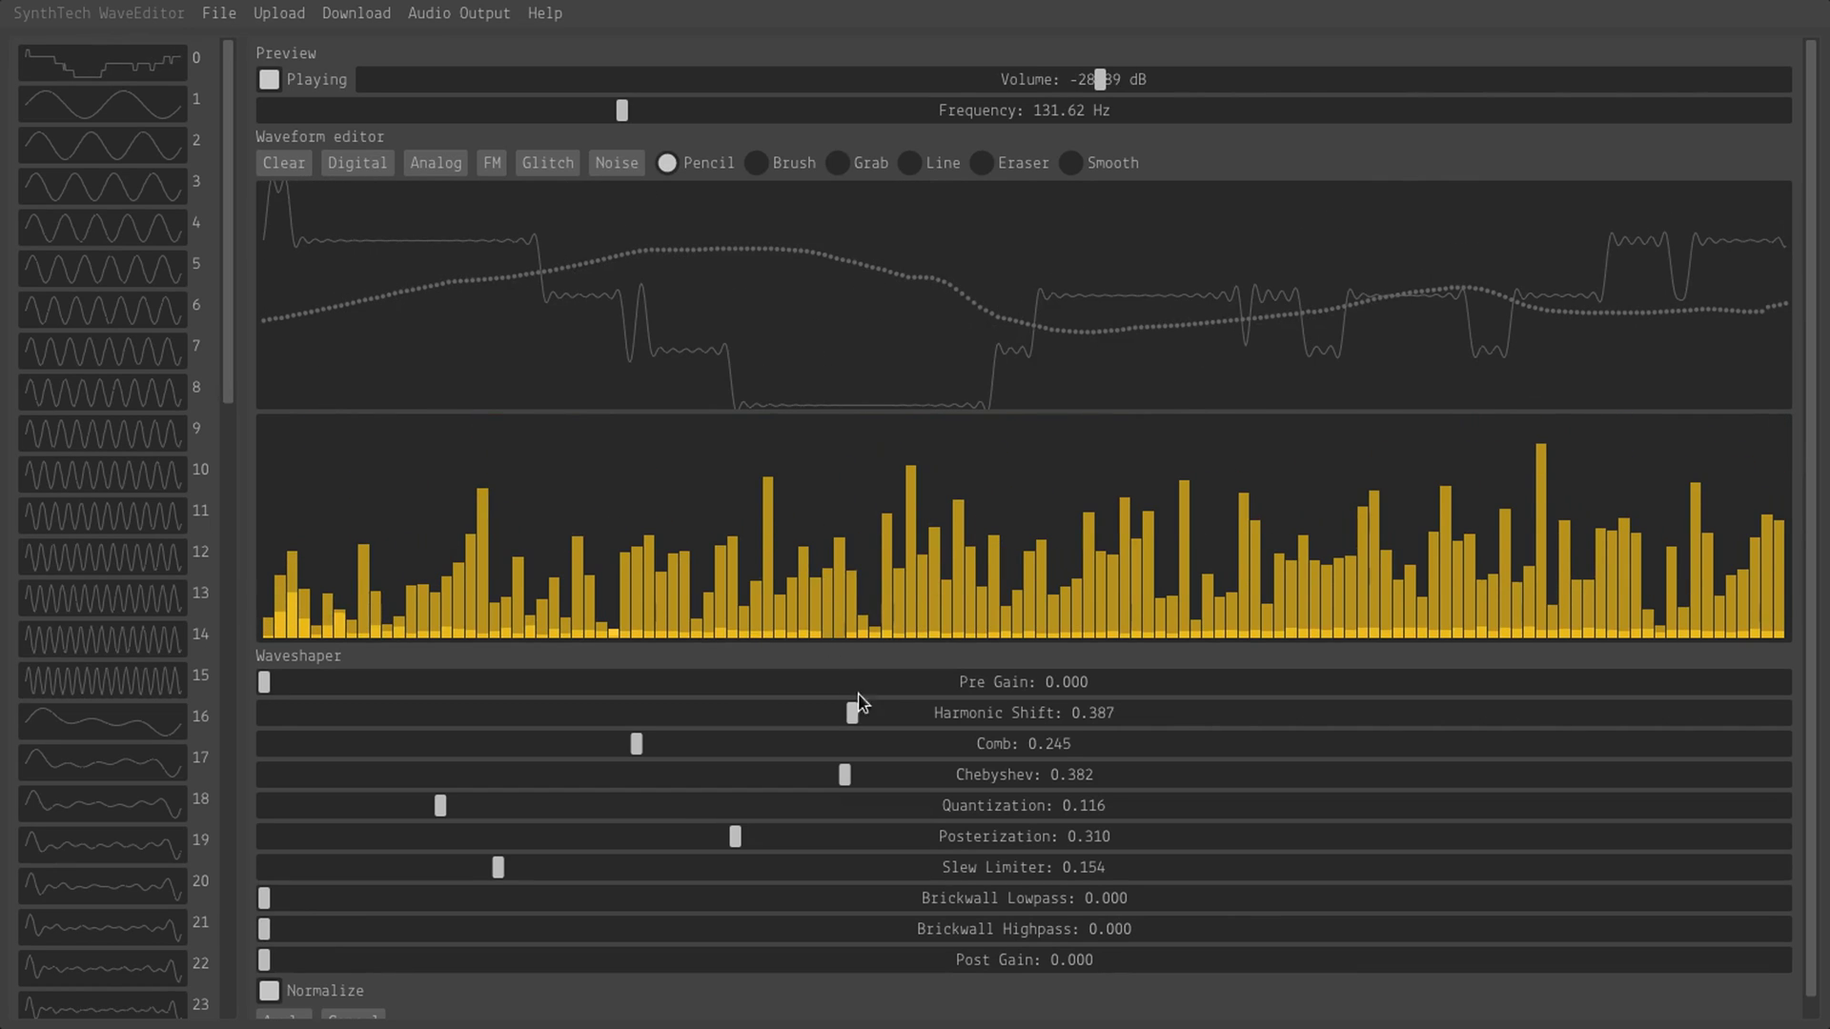
Step: Pencil-redraw the lower and middle harmonics into a bright dome and the waveform's middle into an arc
mouse_move(869, 505)
mouse_down()
mouse_move(732, 489)
mouse_move(299, 460)
mouse_up()
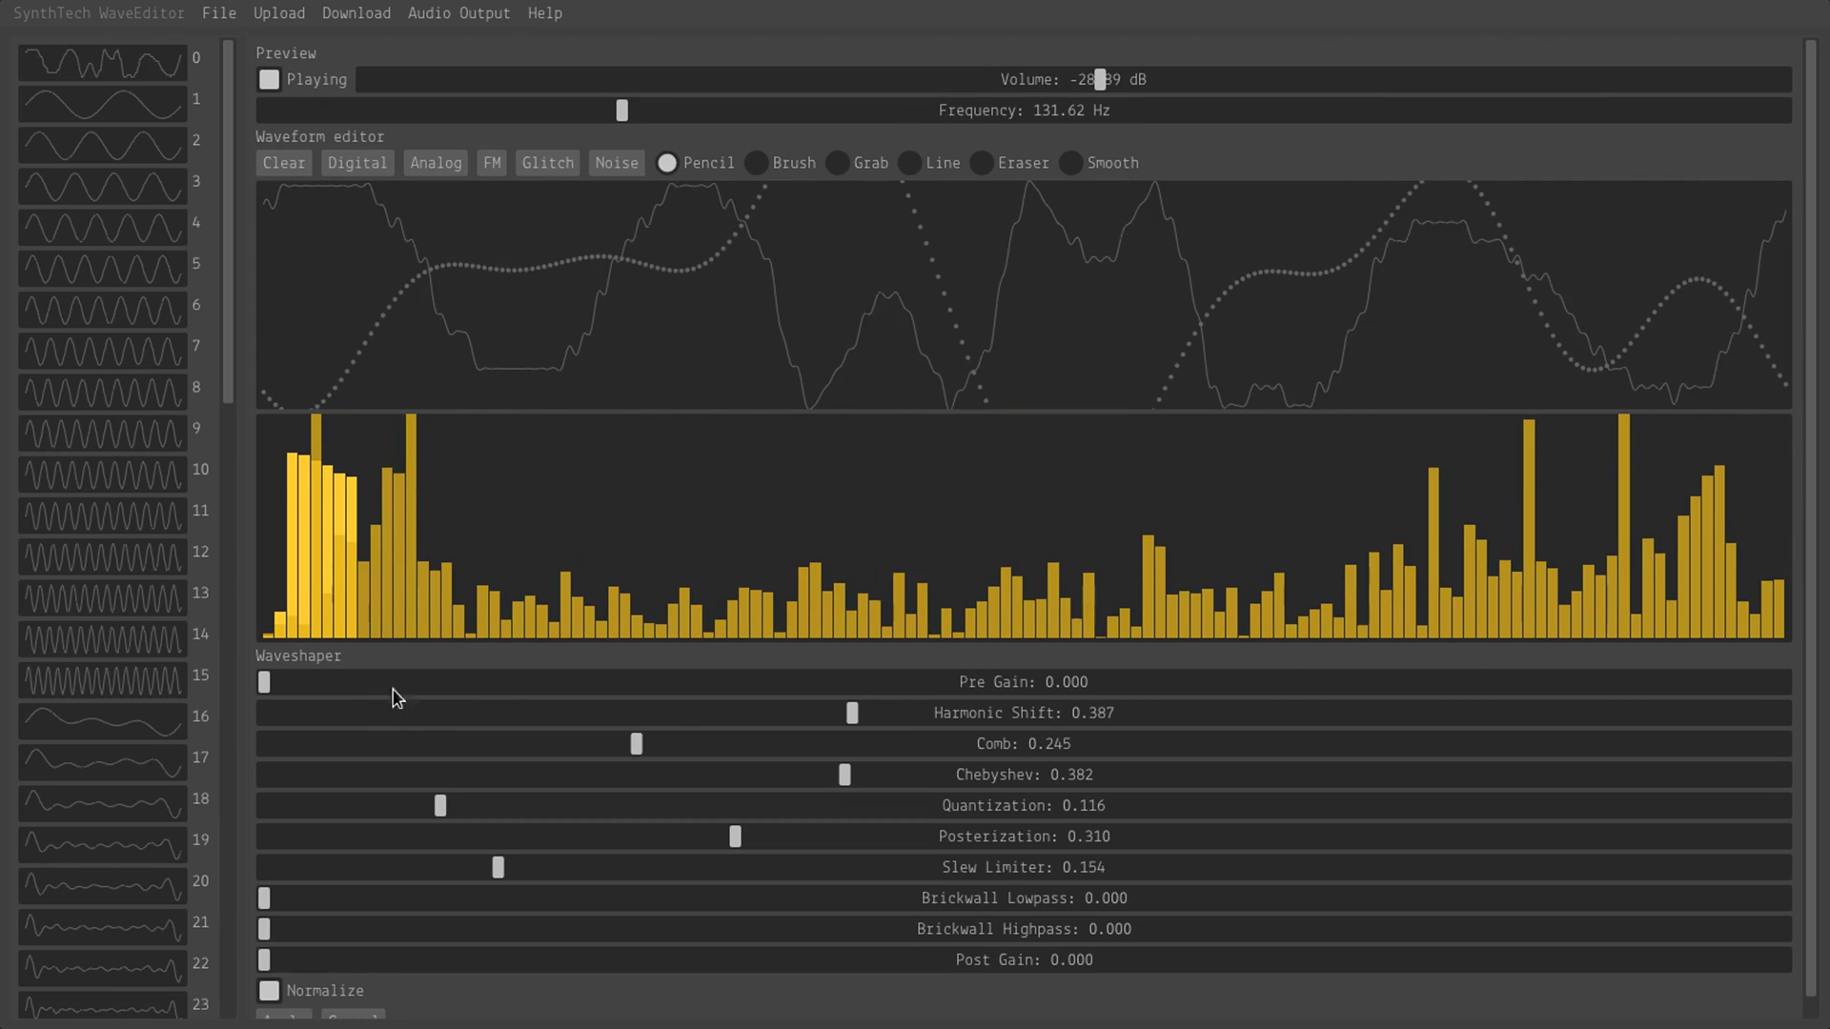
mouse_move(753, 506)
mouse_down()
mouse_move(1014, 482)
mouse_move(1171, 515)
mouse_move(1348, 505)
mouse_move(668, 496)
mouse_up()
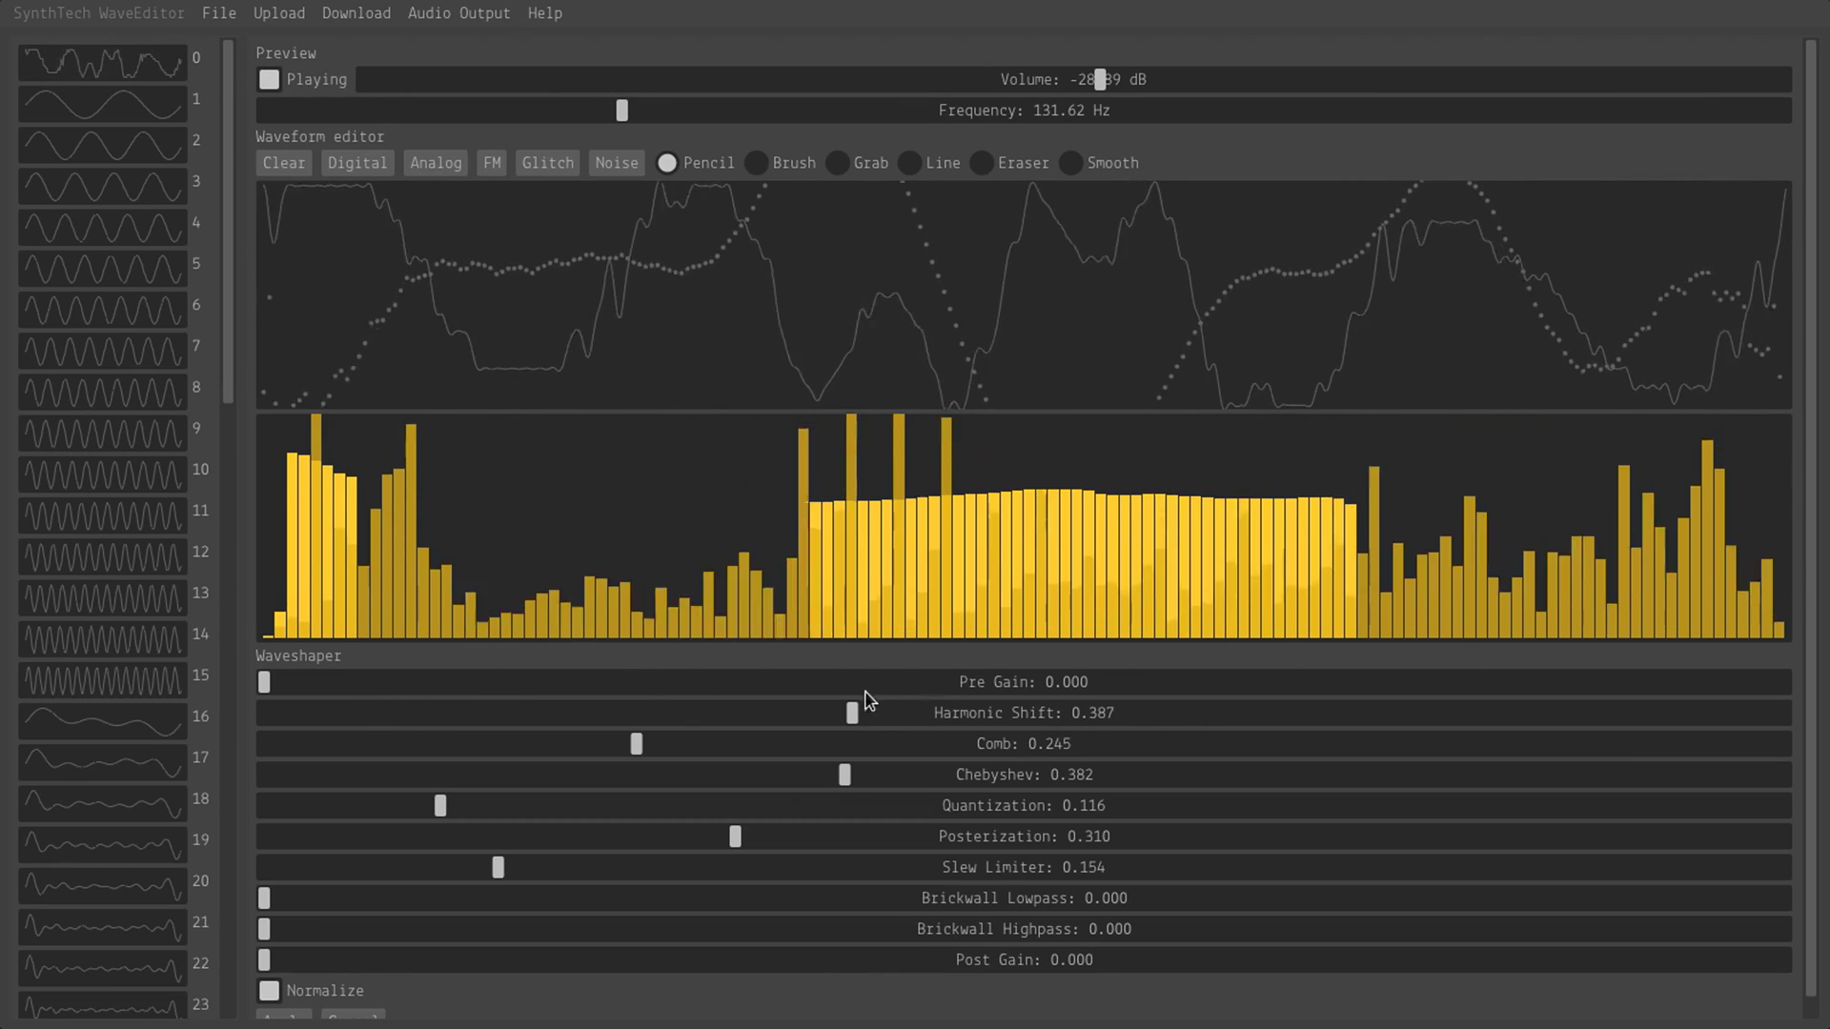
mouse_move(1409, 584)
mouse_down()
mouse_move(1319, 519)
mouse_move(1024, 448)
mouse_move(678, 506)
mouse_move(610, 570)
mouse_up()
mouse_move(488, 298)
mouse_down()
mouse_move(743, 258)
mouse_move(1124, 279)
mouse_move(1352, 347)
mouse_move(1598, 299)
mouse_move(1707, 318)
mouse_move(1706, 407)
mouse_move(1678, 405)
mouse_up()
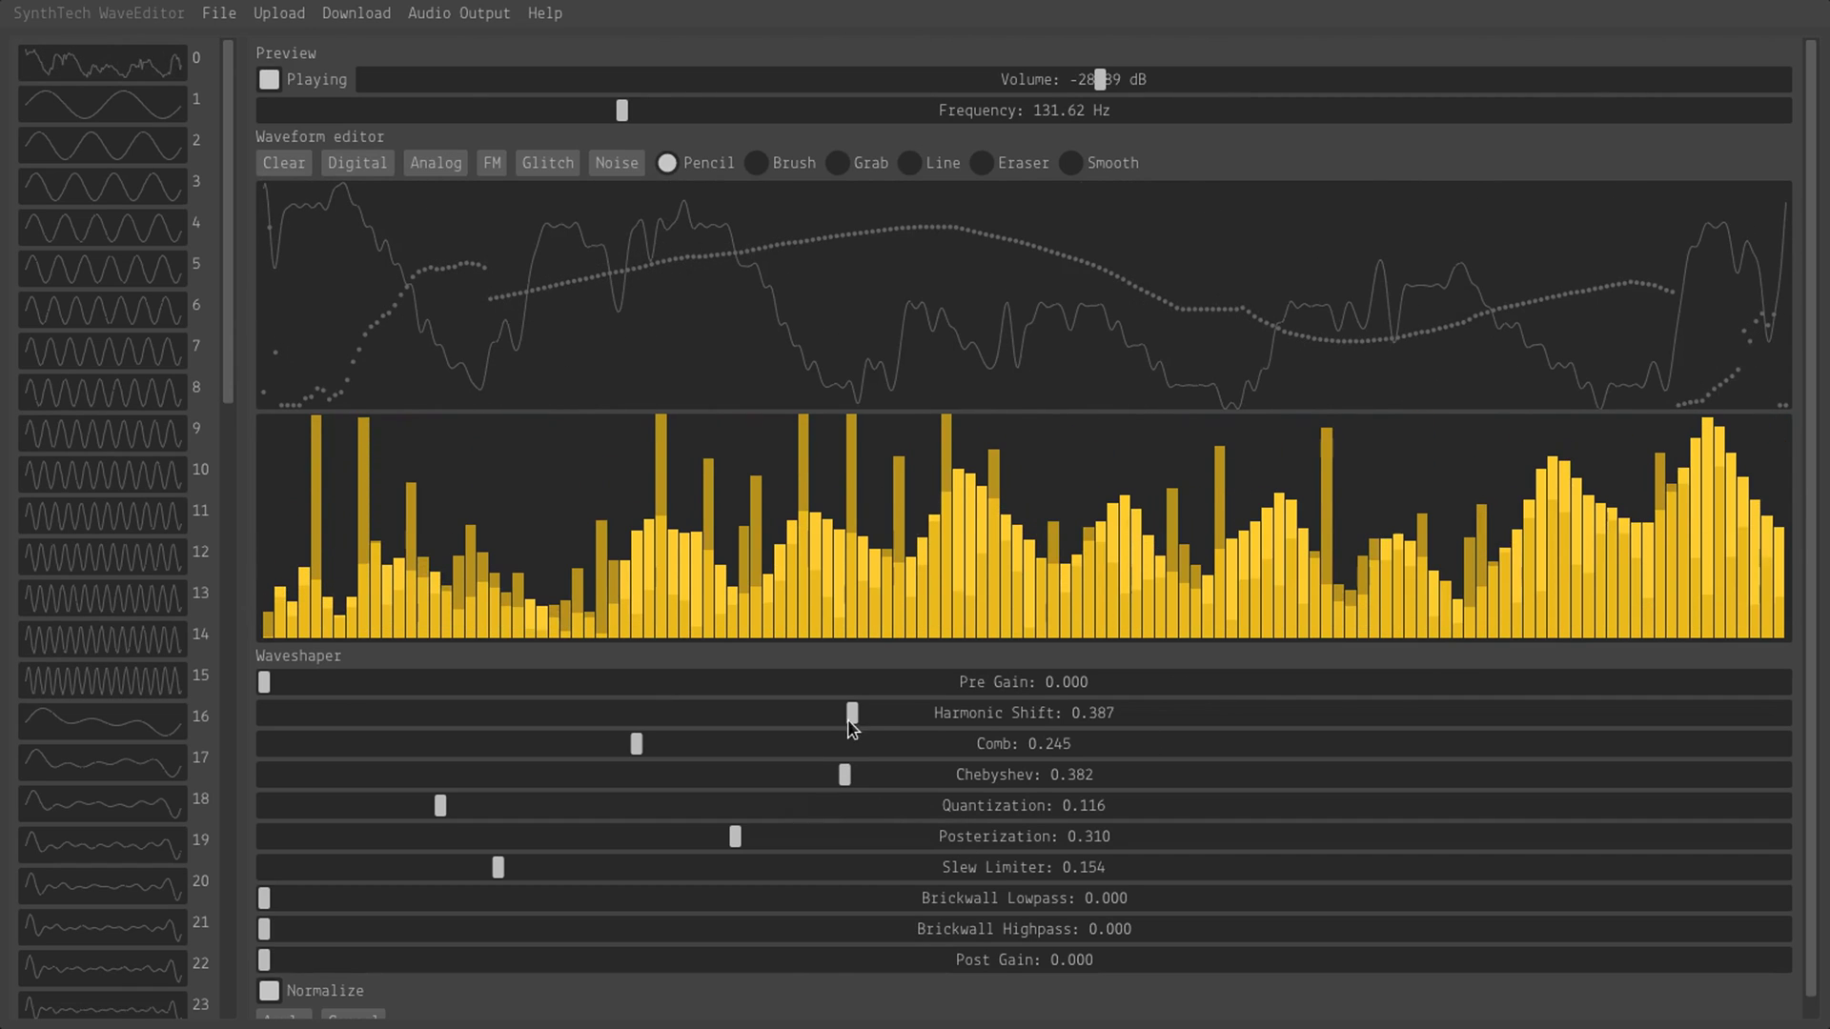
Step: Lower Harmonic Shift to 0.075, Chebyshev to 0.070 and Posterization to 0.063
drag(852, 729, 378, 776)
drag(740, 776, 372, 776)
drag(732, 839, 363, 834)
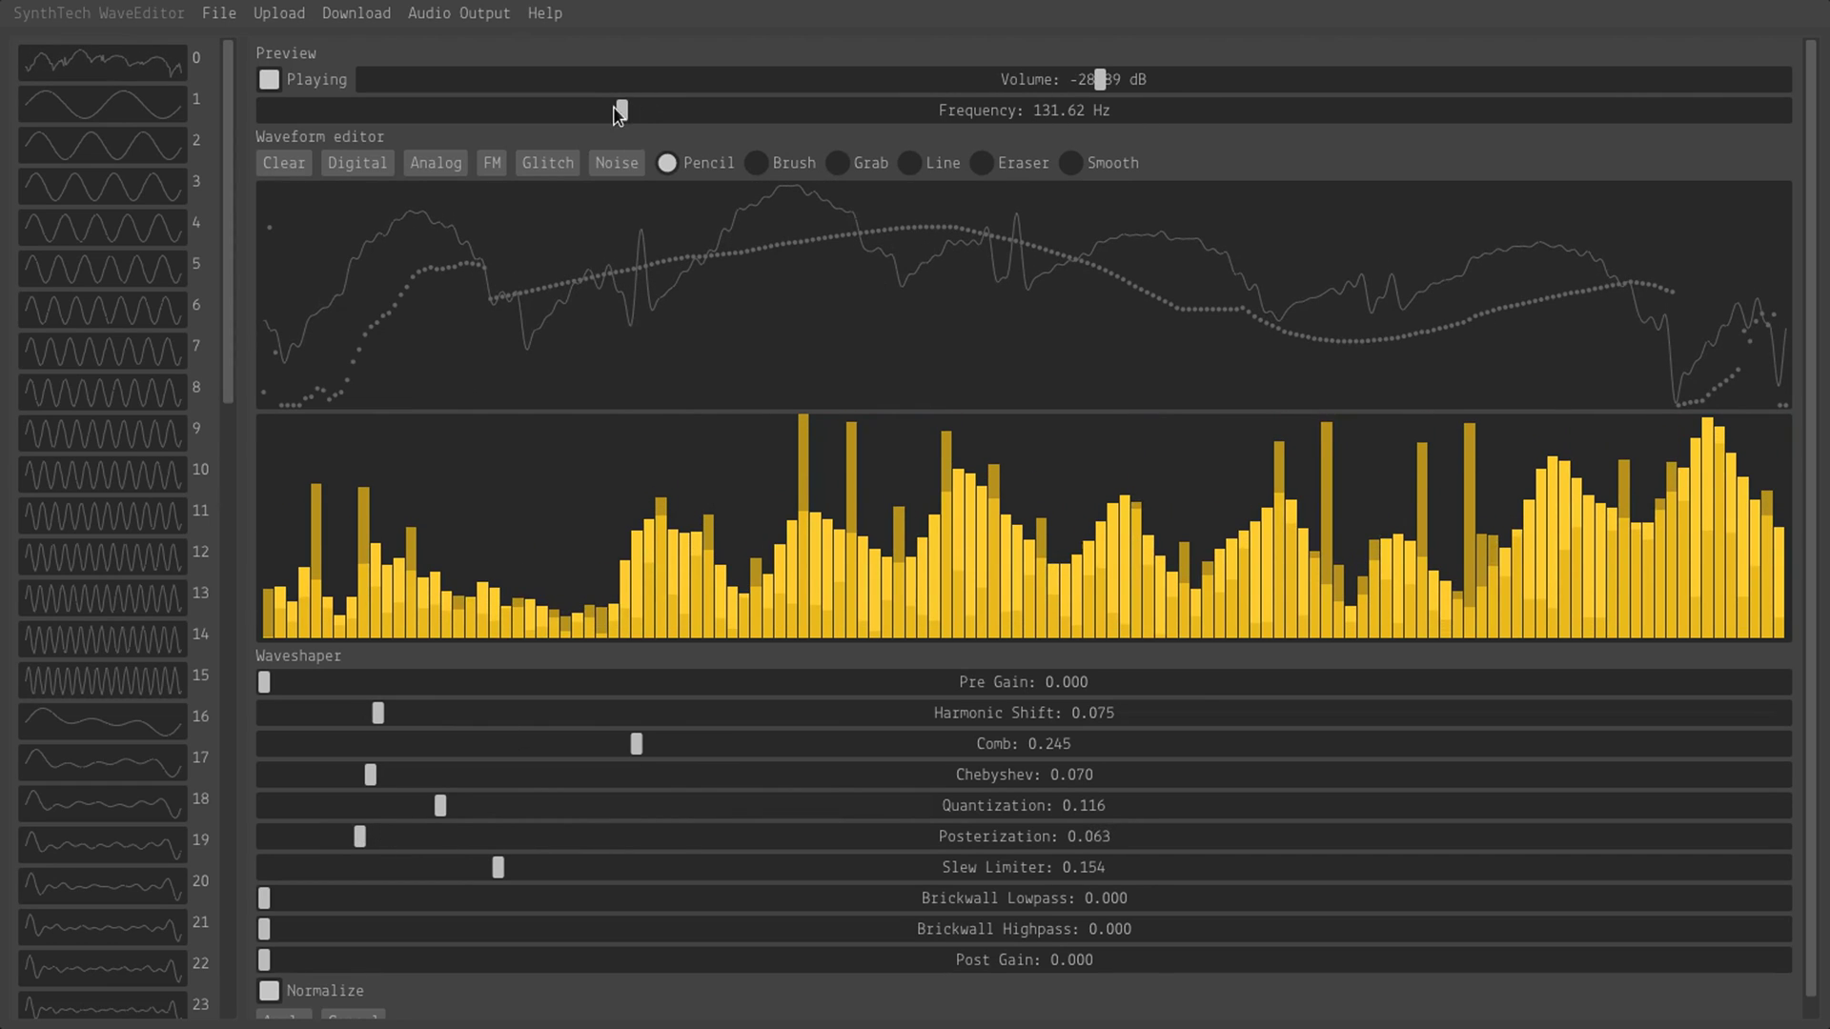
Step: Set the preview to 1.20 Hz at -13.77 dB volume and erase the low harmonics
drag(624, 113, 305, 102)
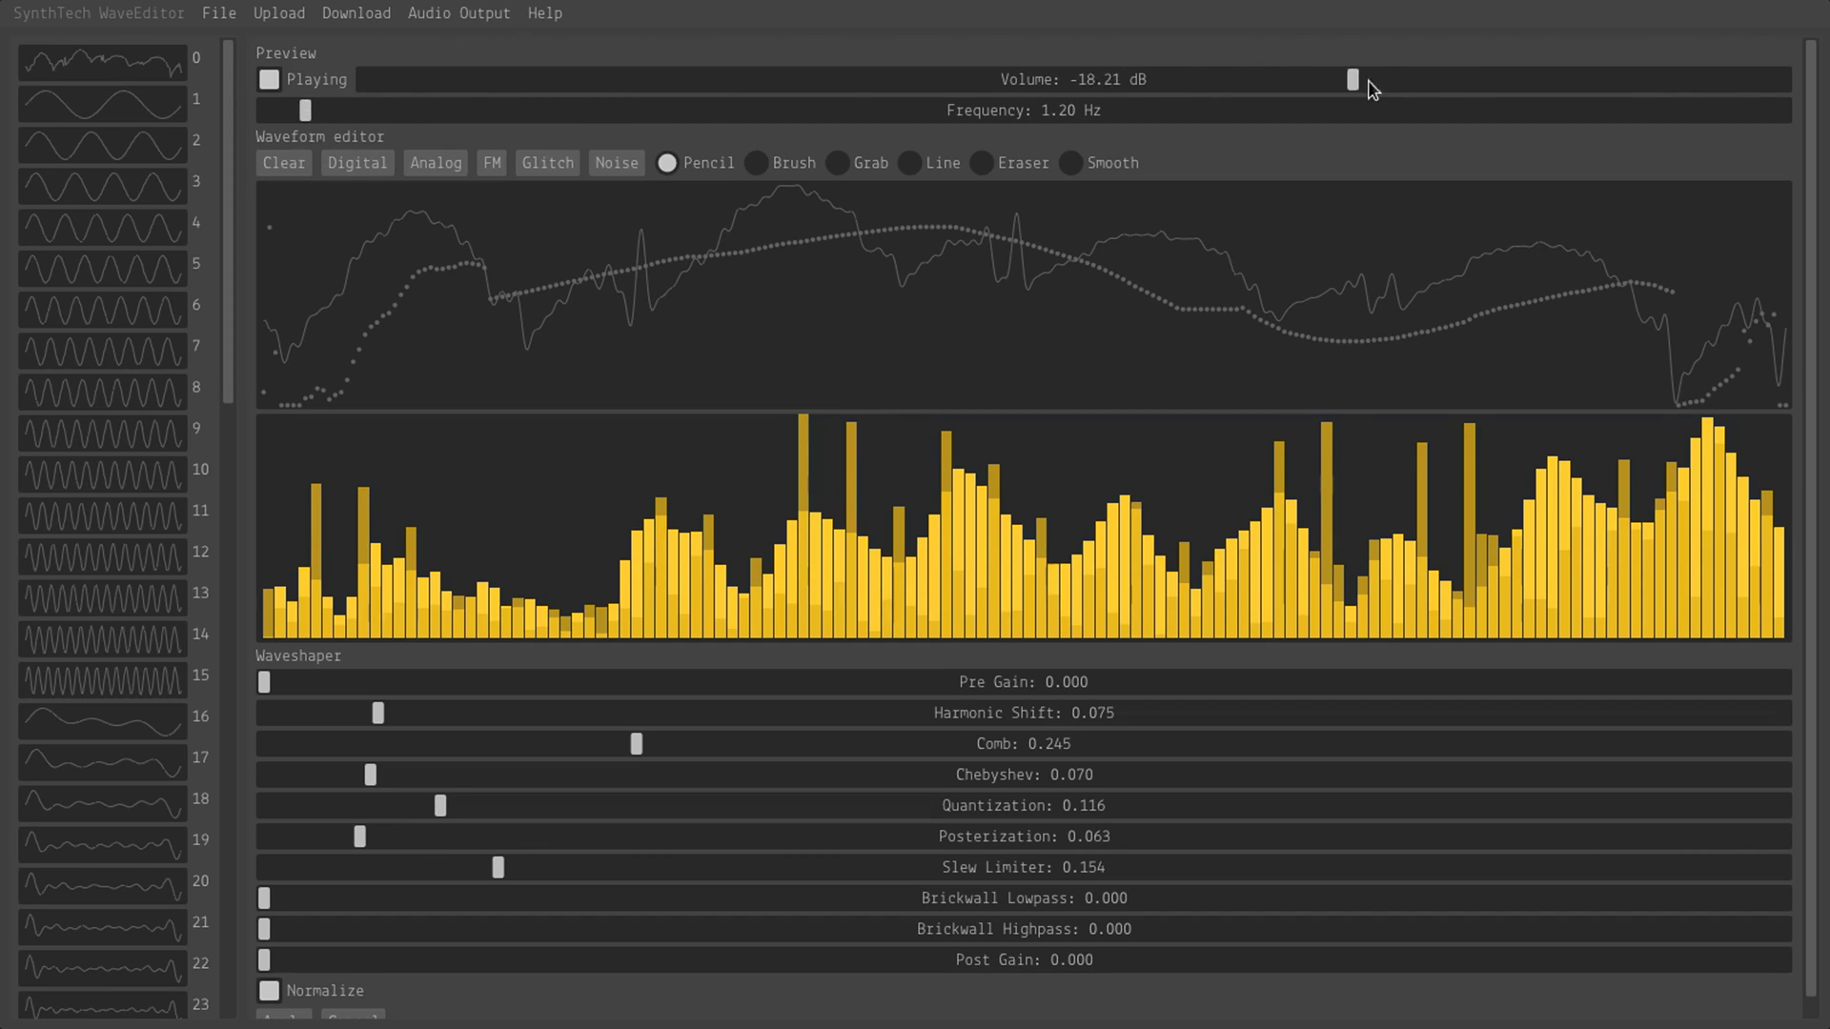
drag(1370, 90, 1460, 87)
mouse_move(613, 582)
mouse_down()
mouse_move(329, 612)
mouse_move(277, 670)
mouse_move(414, 722)
mouse_move(668, 751)
mouse_move(1181, 694)
mouse_up()
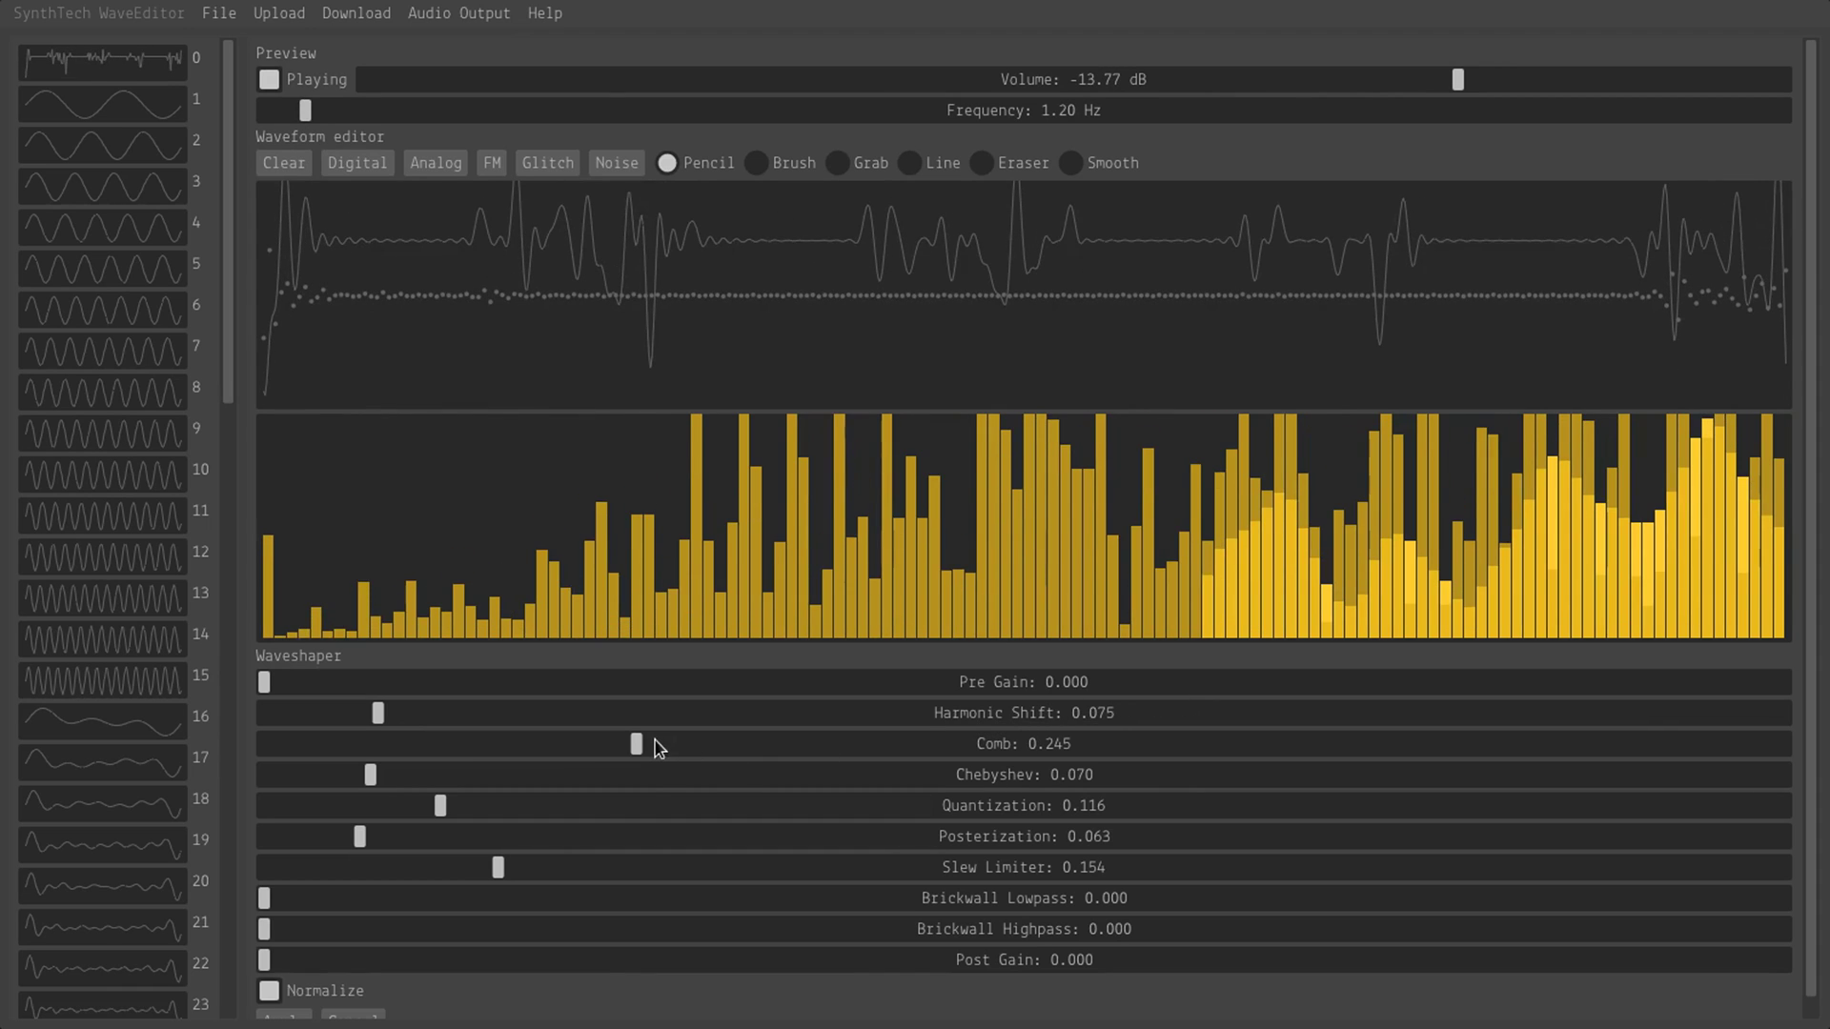
Step: Turn Comb, Harmonic Shift, Chebyshev, Quantization and Slew Limiter all down to 0
drag(654, 743, 274, 749)
drag(397, 719, 268, 745)
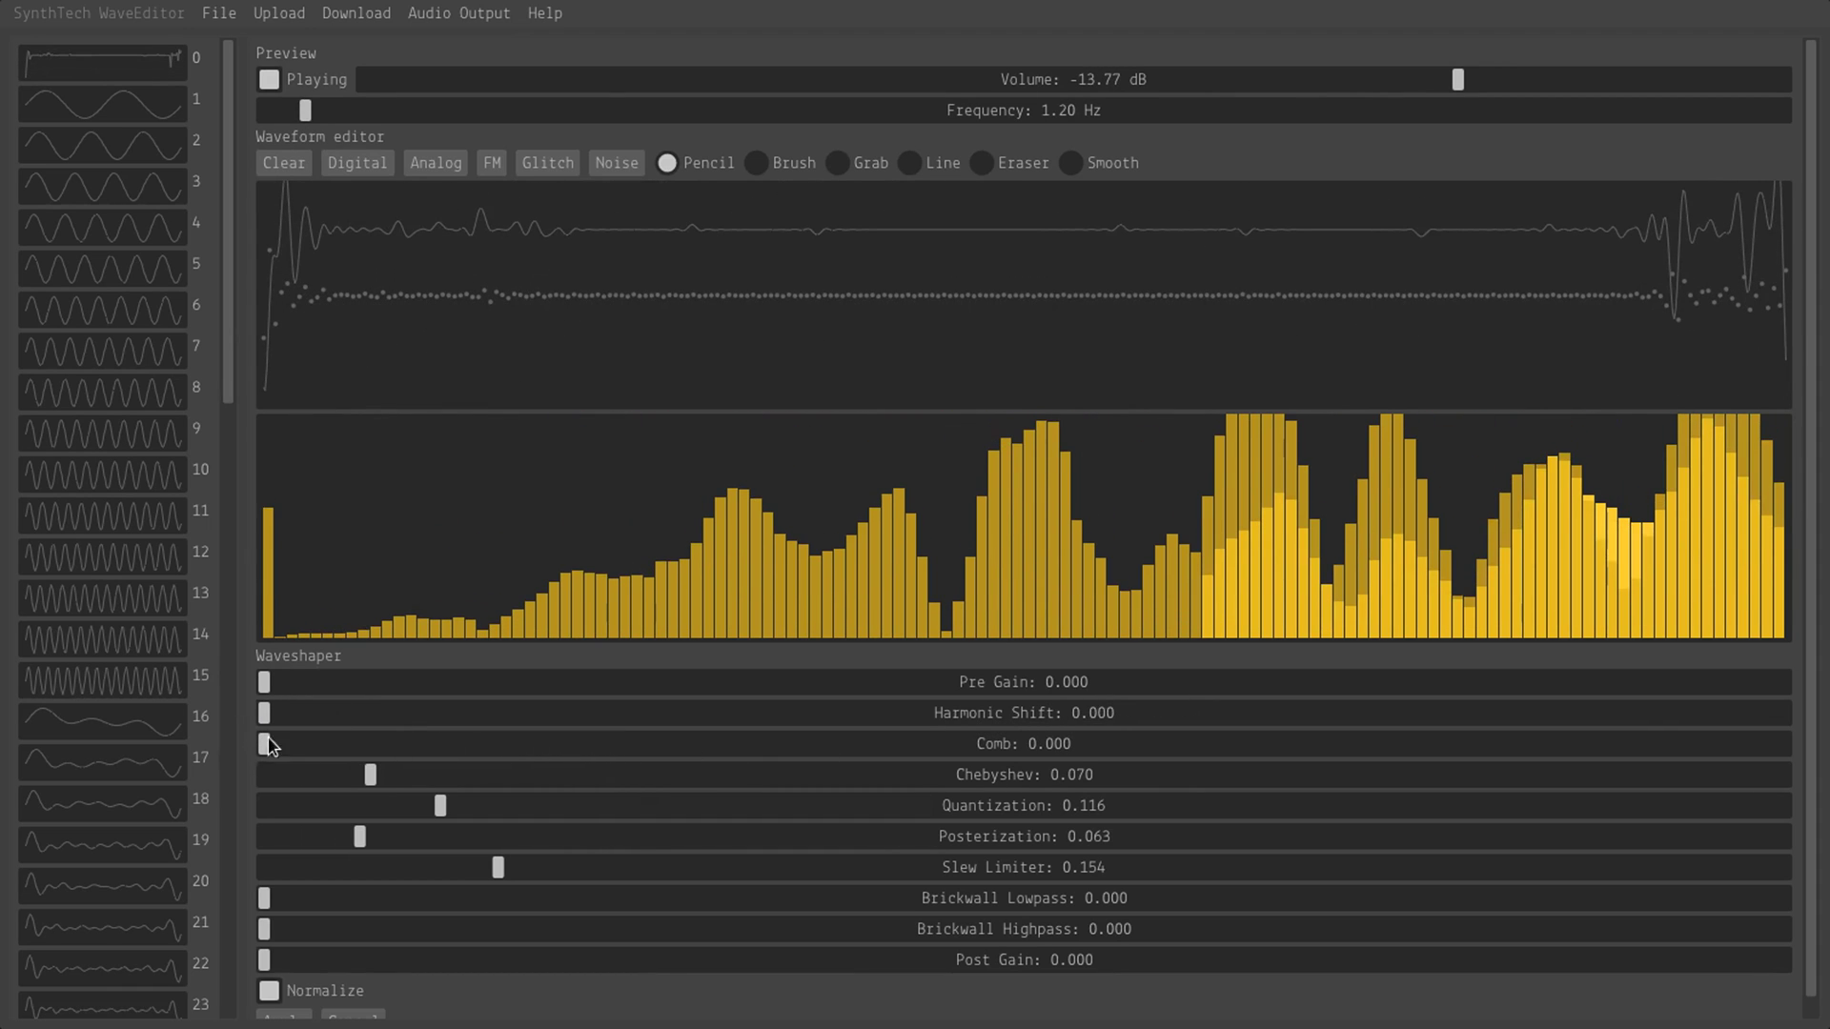
drag(371, 775, 264, 774)
drag(429, 810, 210, 858)
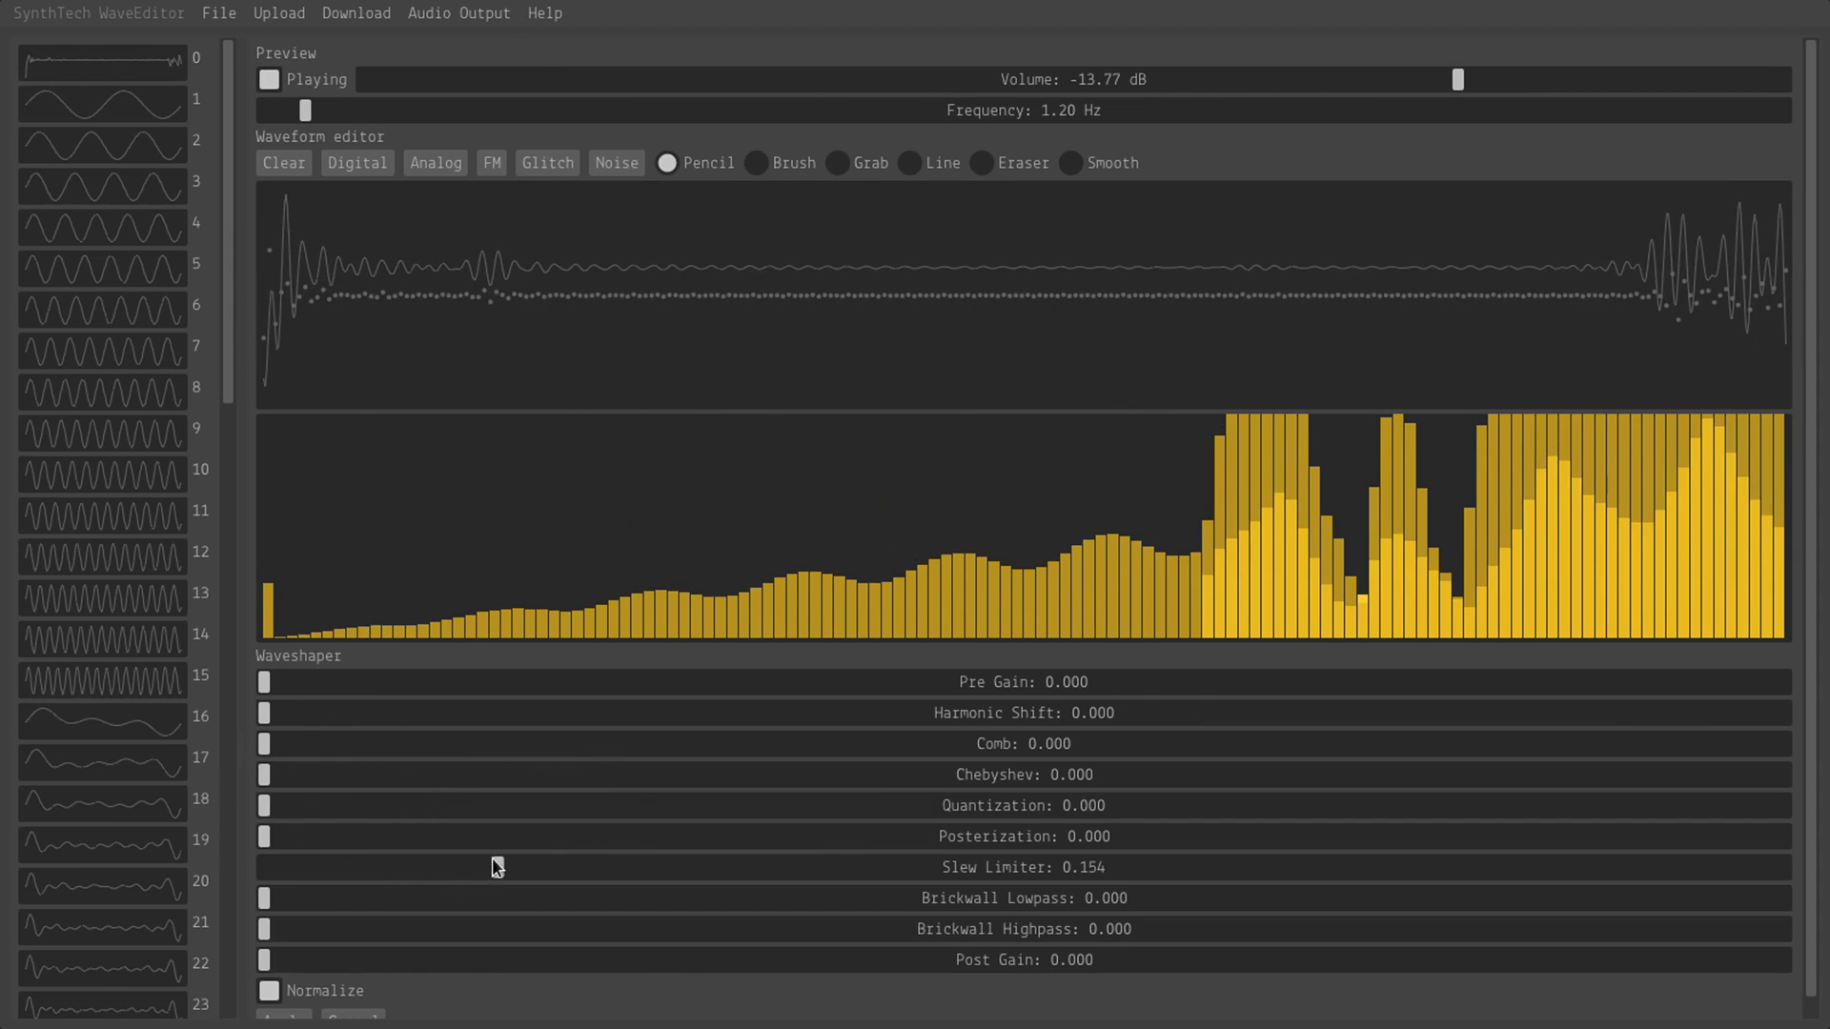
drag(496, 866, 224, 870)
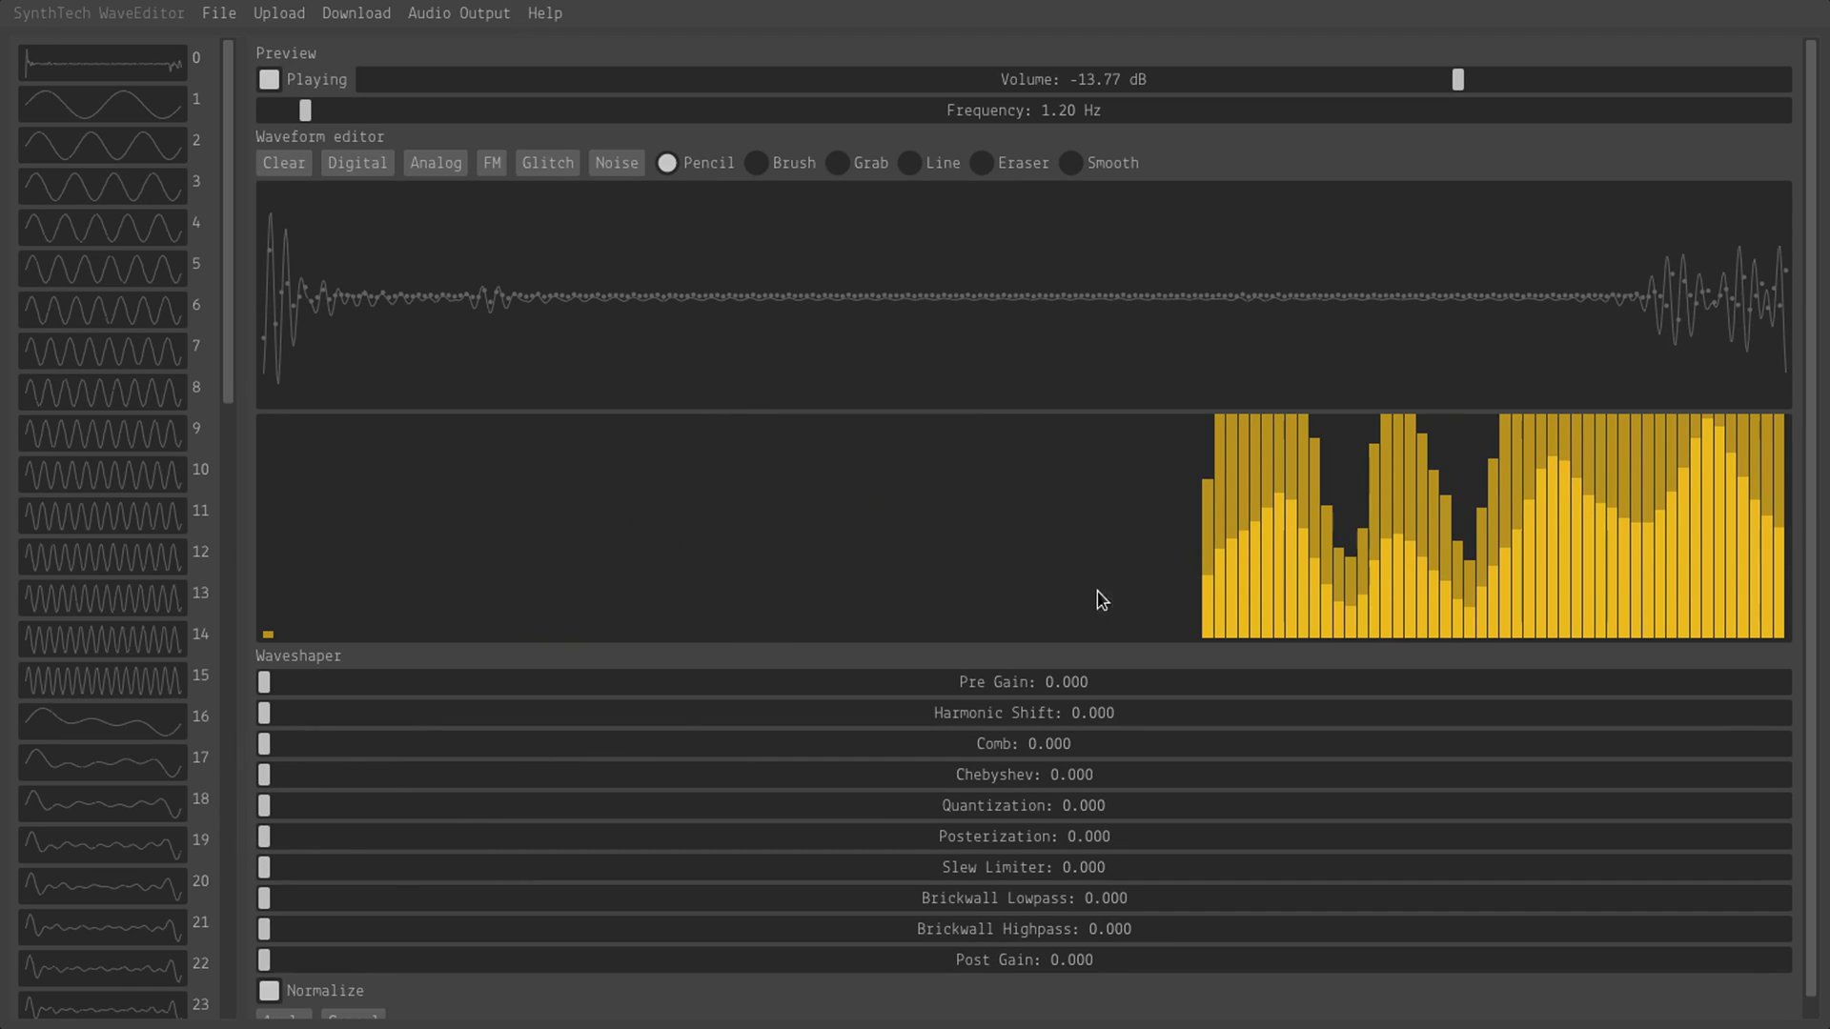
Step: Pencil a high plateau of upper harmonics, erase the middle bars, and add Comb at 0.332
mouse_move(1143, 536)
mouse_down()
mouse_move(948, 558)
mouse_move(995, 518)
mouse_move(1277, 461)
mouse_move(1430, 490)
mouse_move(1594, 552)
mouse_move(1458, 683)
mouse_move(1707, 672)
mouse_move(1666, 686)
mouse_move(1366, 528)
mouse_move(1050, 492)
mouse_move(793, 547)
mouse_move(667, 599)
mouse_move(522, 595)
mouse_move(570, 486)
mouse_move(838, 440)
mouse_move(1053, 452)
mouse_up()
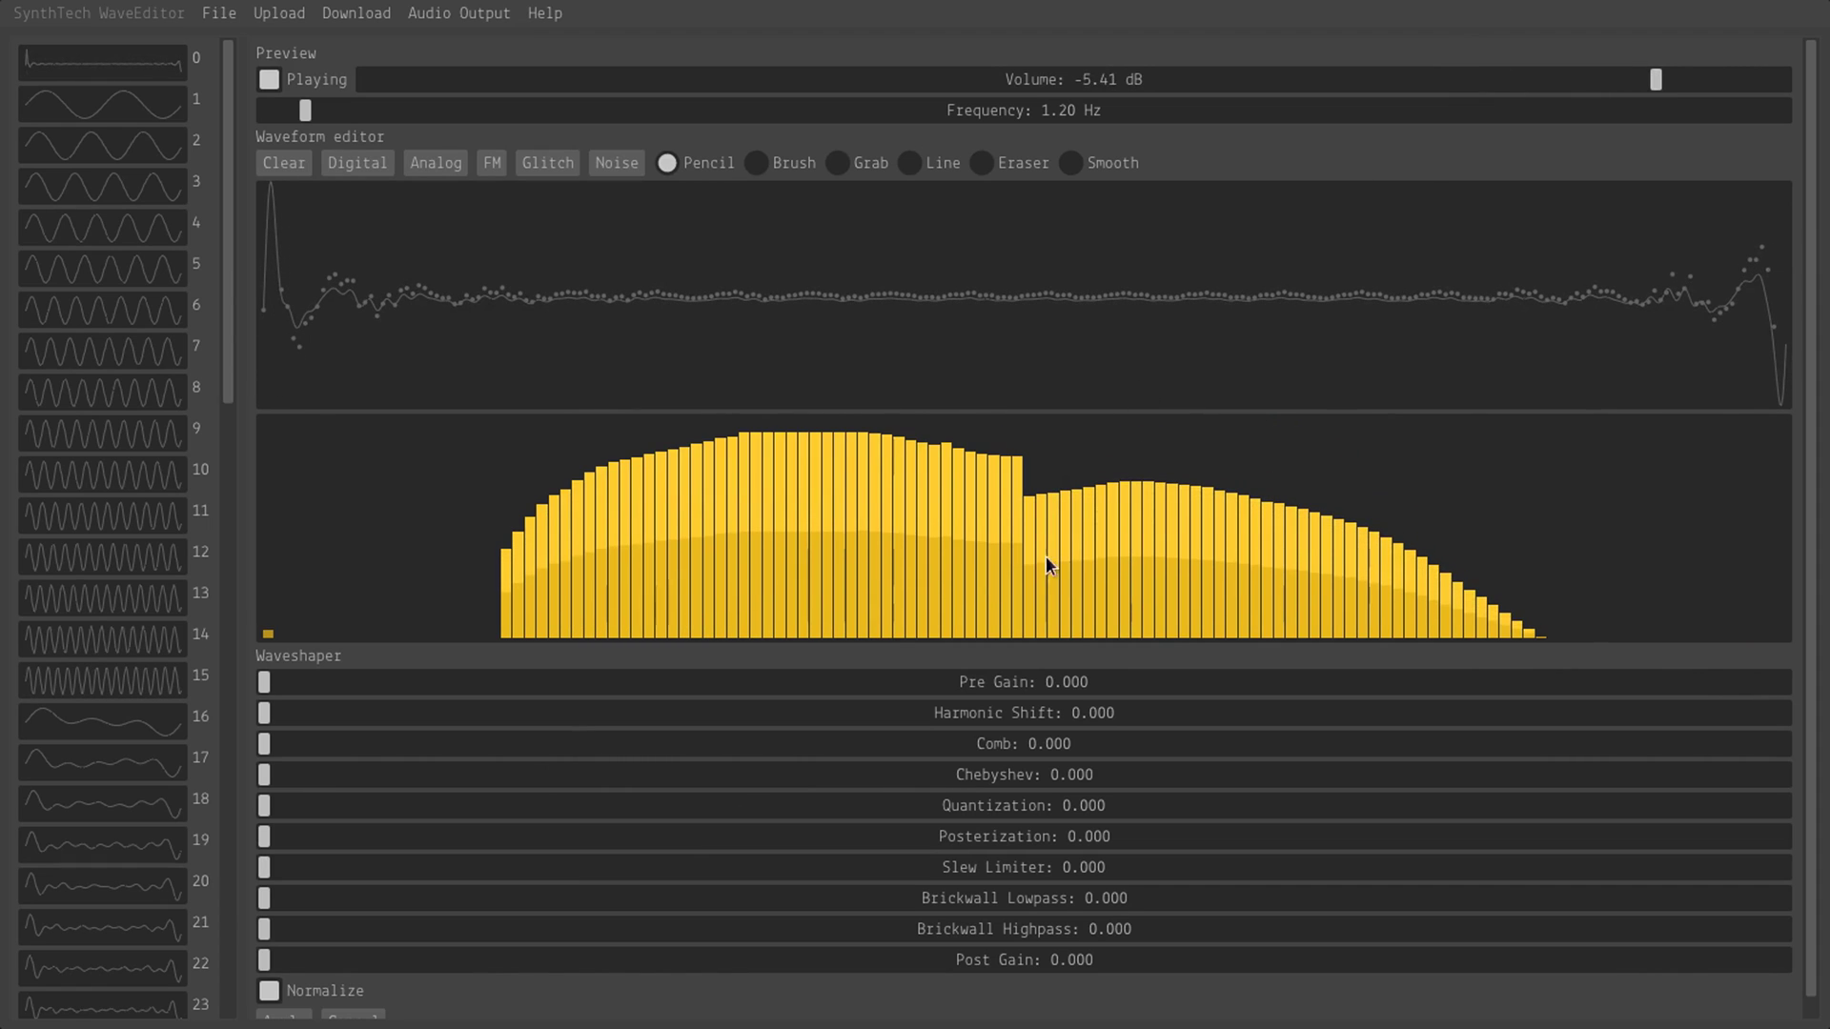
mouse_move(1047, 558)
mouse_down()
mouse_move(989, 656)
mouse_move(775, 710)
mouse_move(539, 703)
mouse_up()
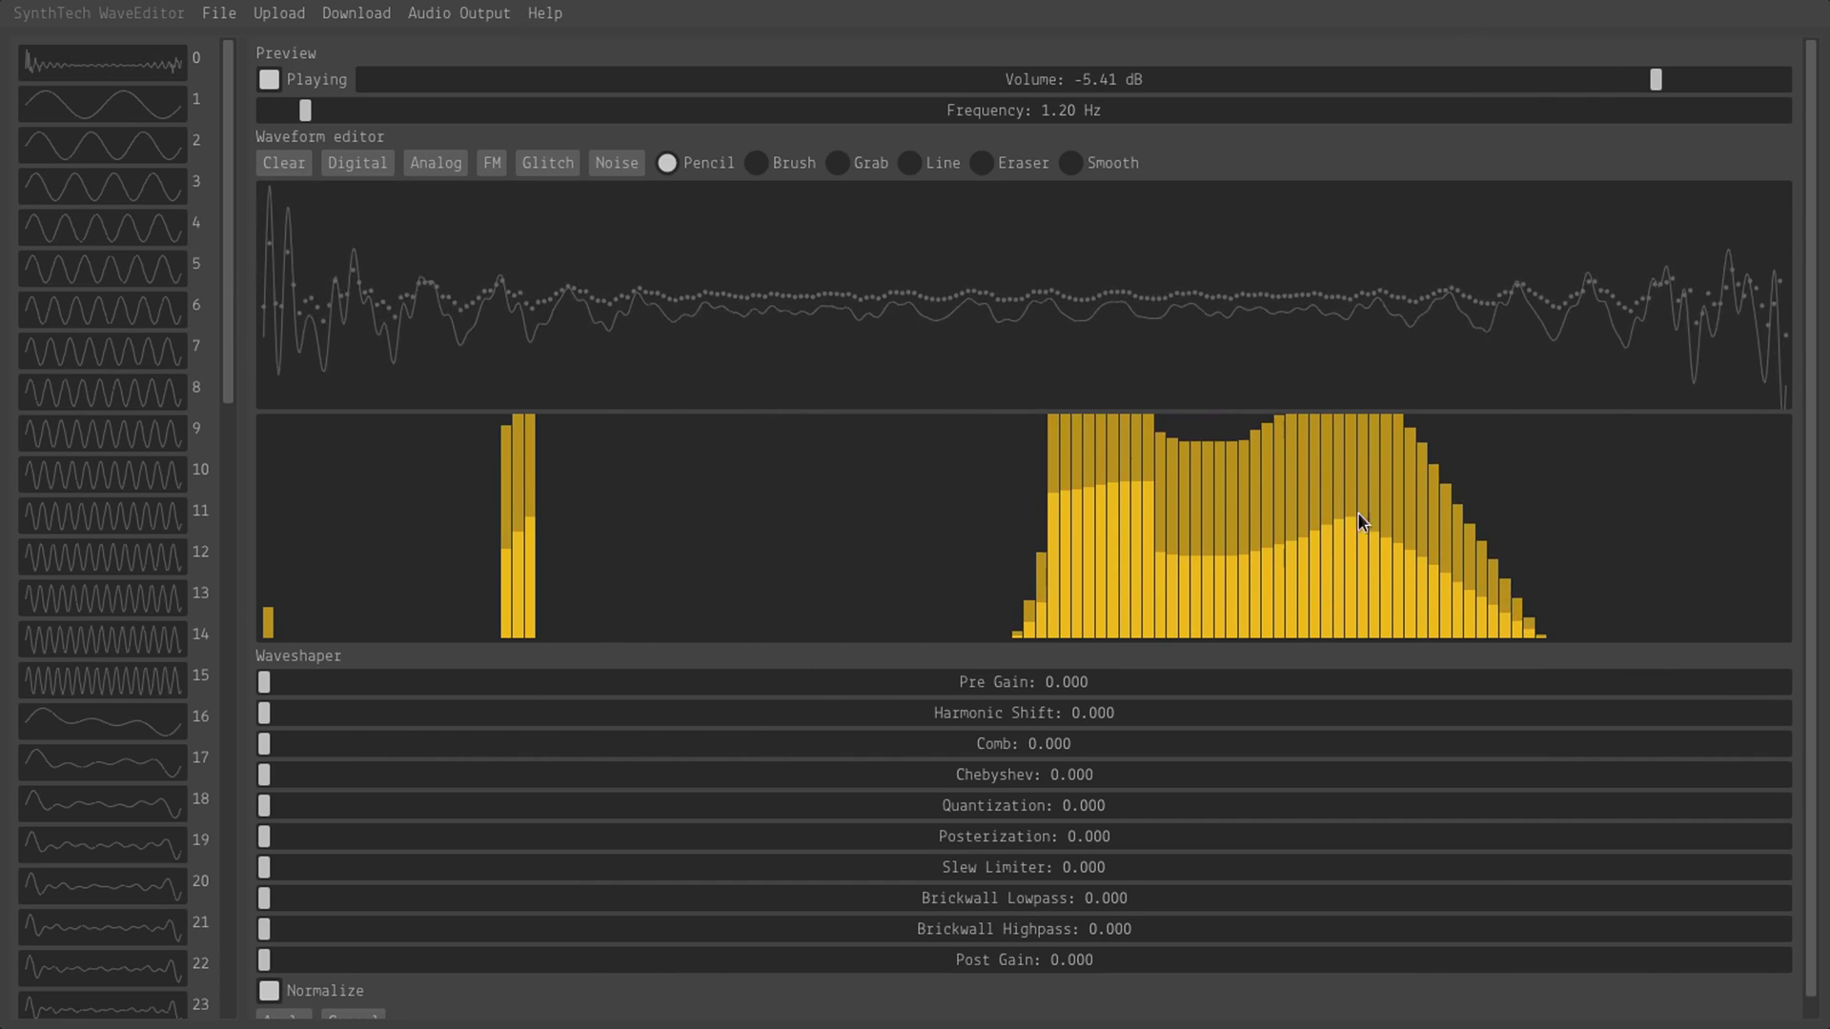
drag(1360, 521, 1665, 476)
mouse_move(604, 622)
mouse_down()
mouse_move(587, 686)
mouse_move(820, 684)
mouse_up()
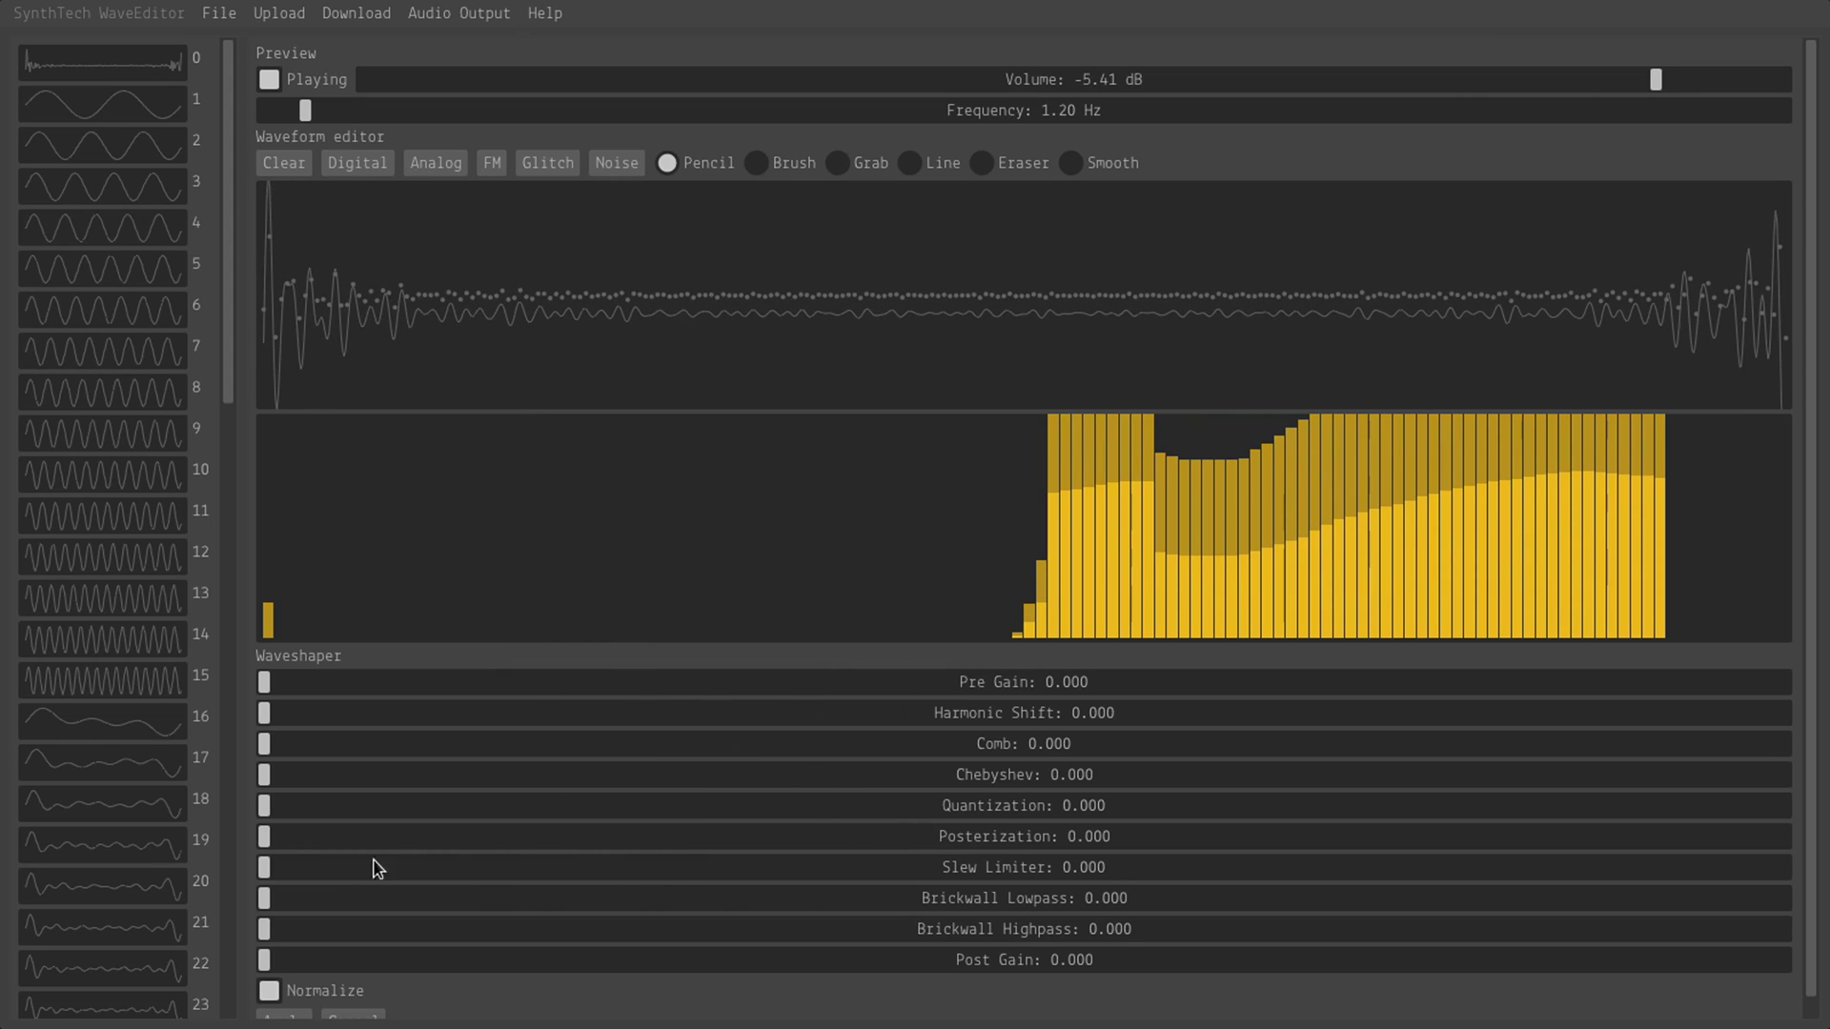
drag(267, 837, 211, 860)
drag(293, 753, 768, 778)
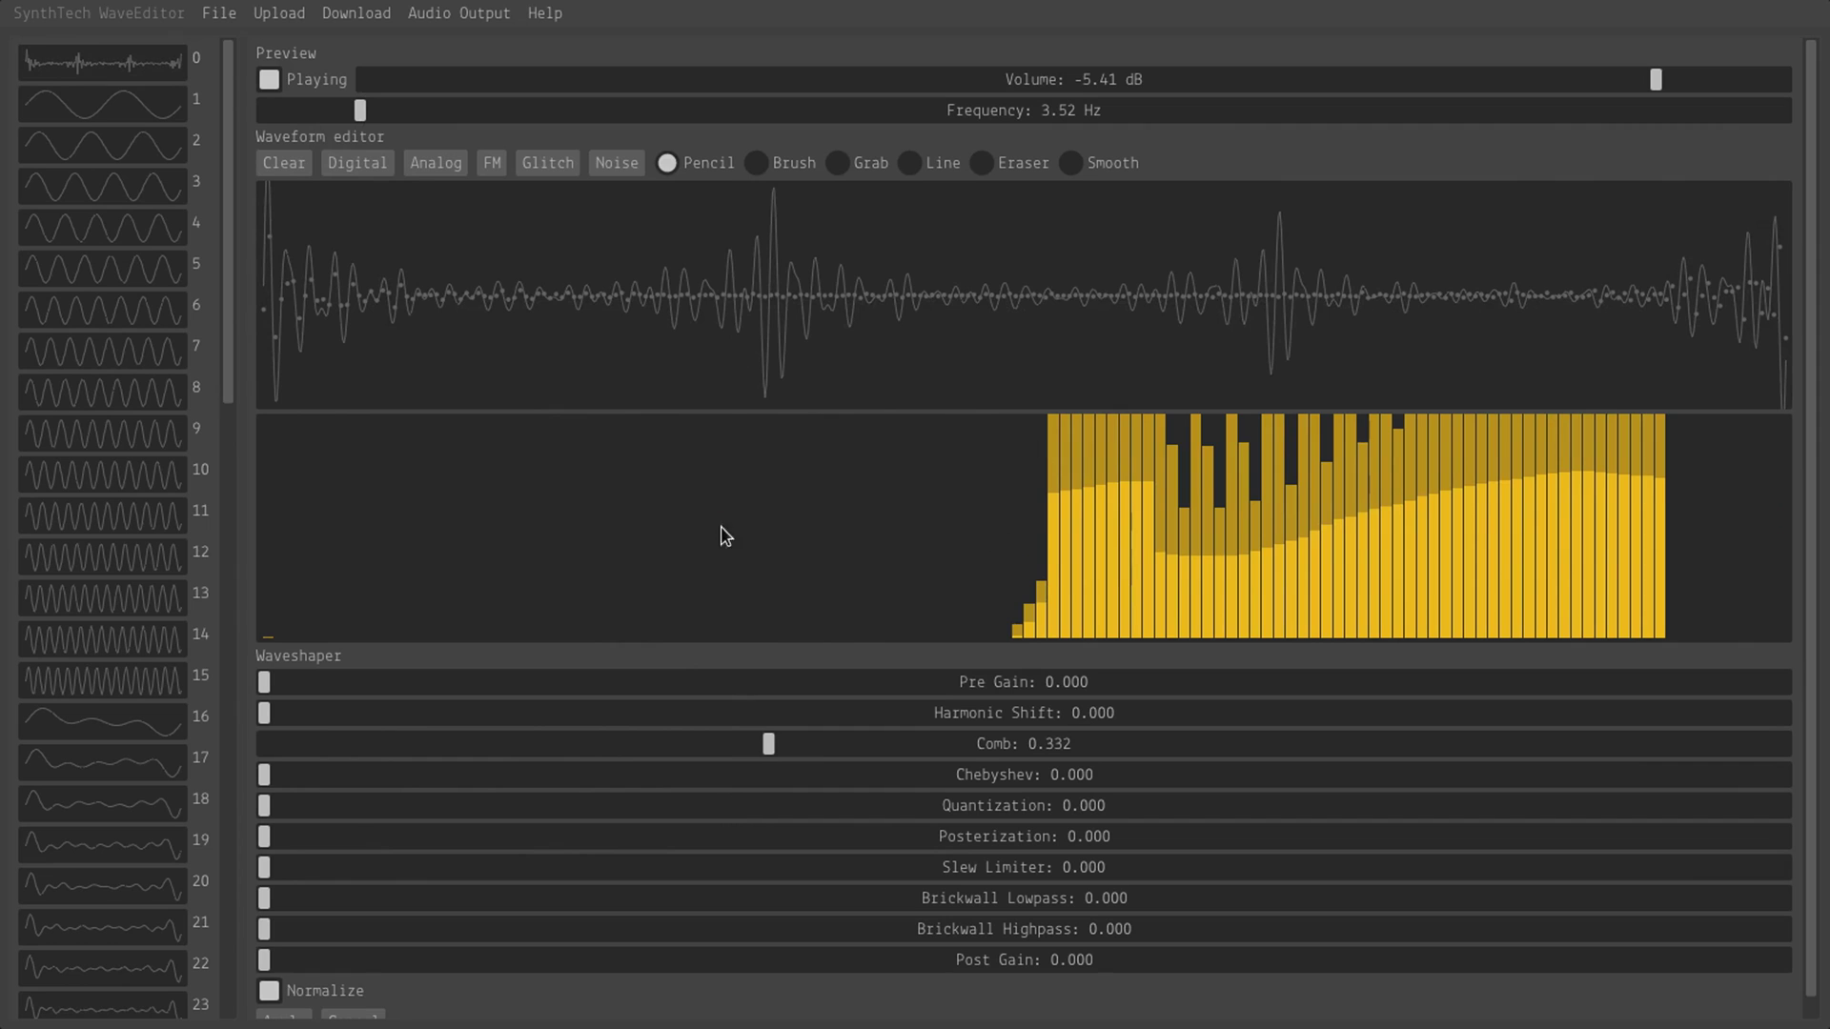
Step: Pencil a mid-range harmonic cluster, try lone bars, and reshape the upper block into a rising ramp
drag(721, 536, 901, 476)
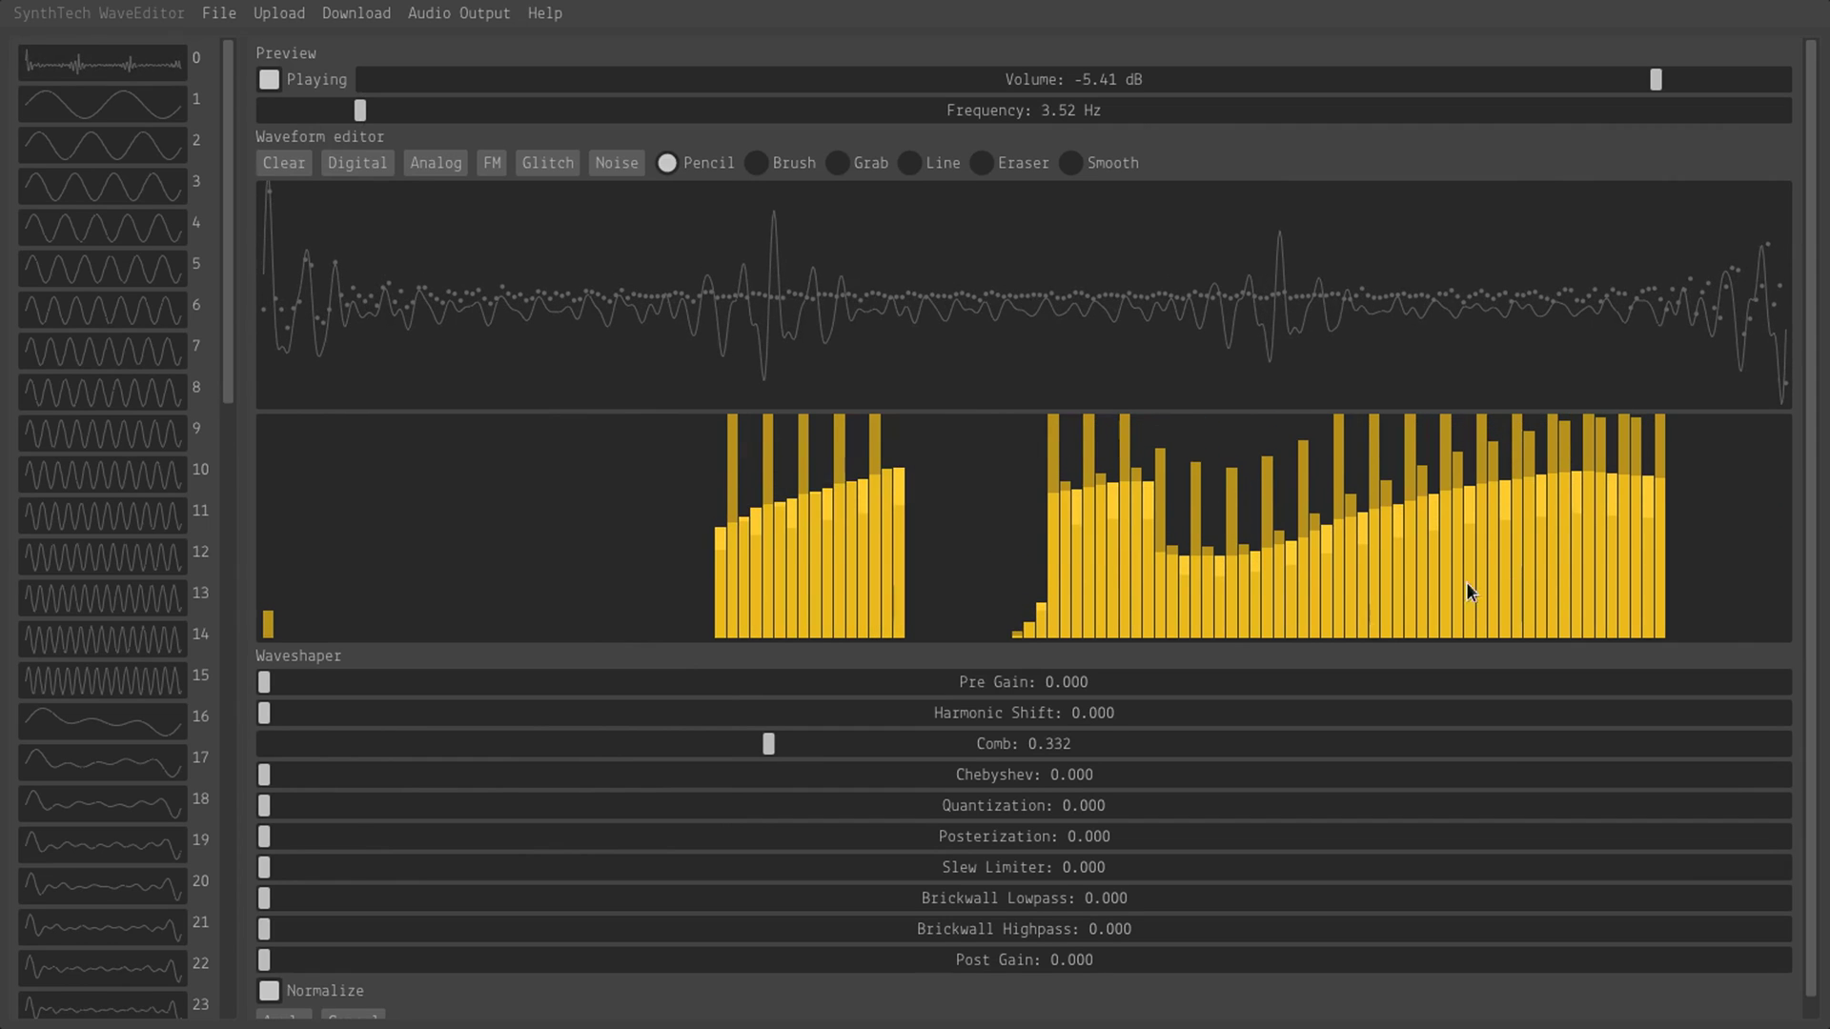
drag(1480, 557, 1664, 631)
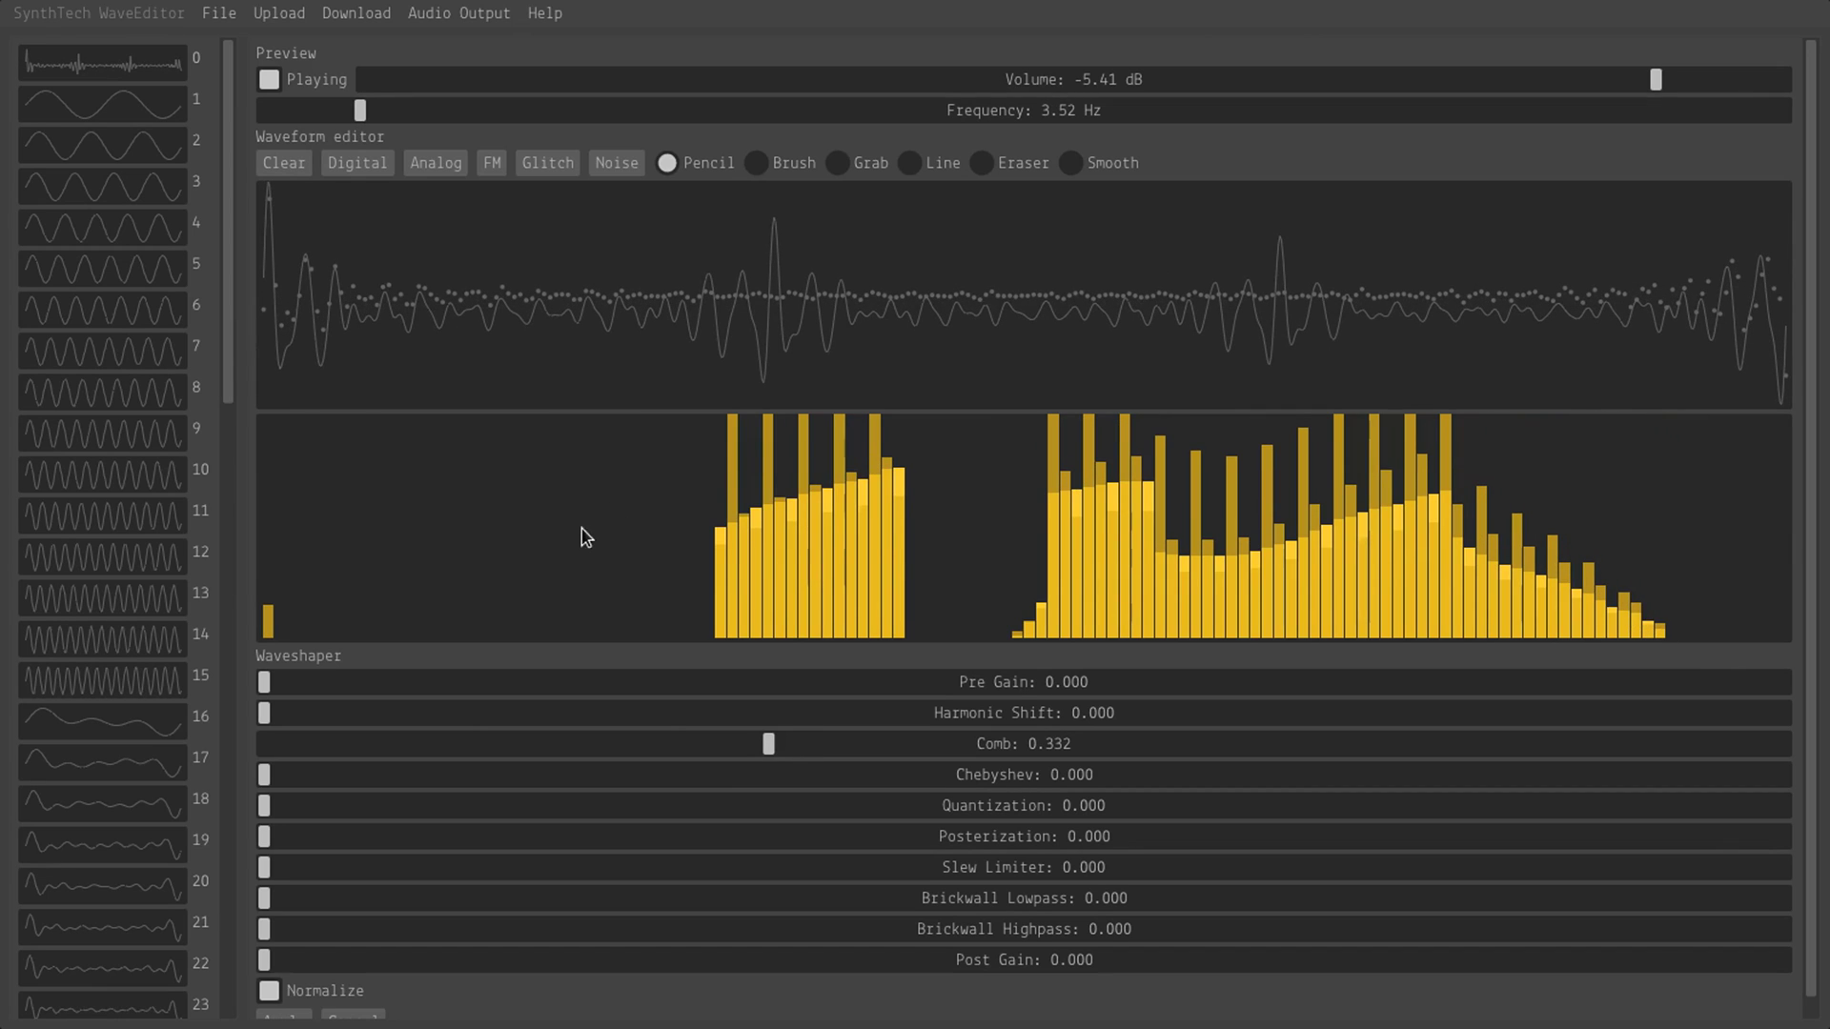
drag(525, 527, 532, 446)
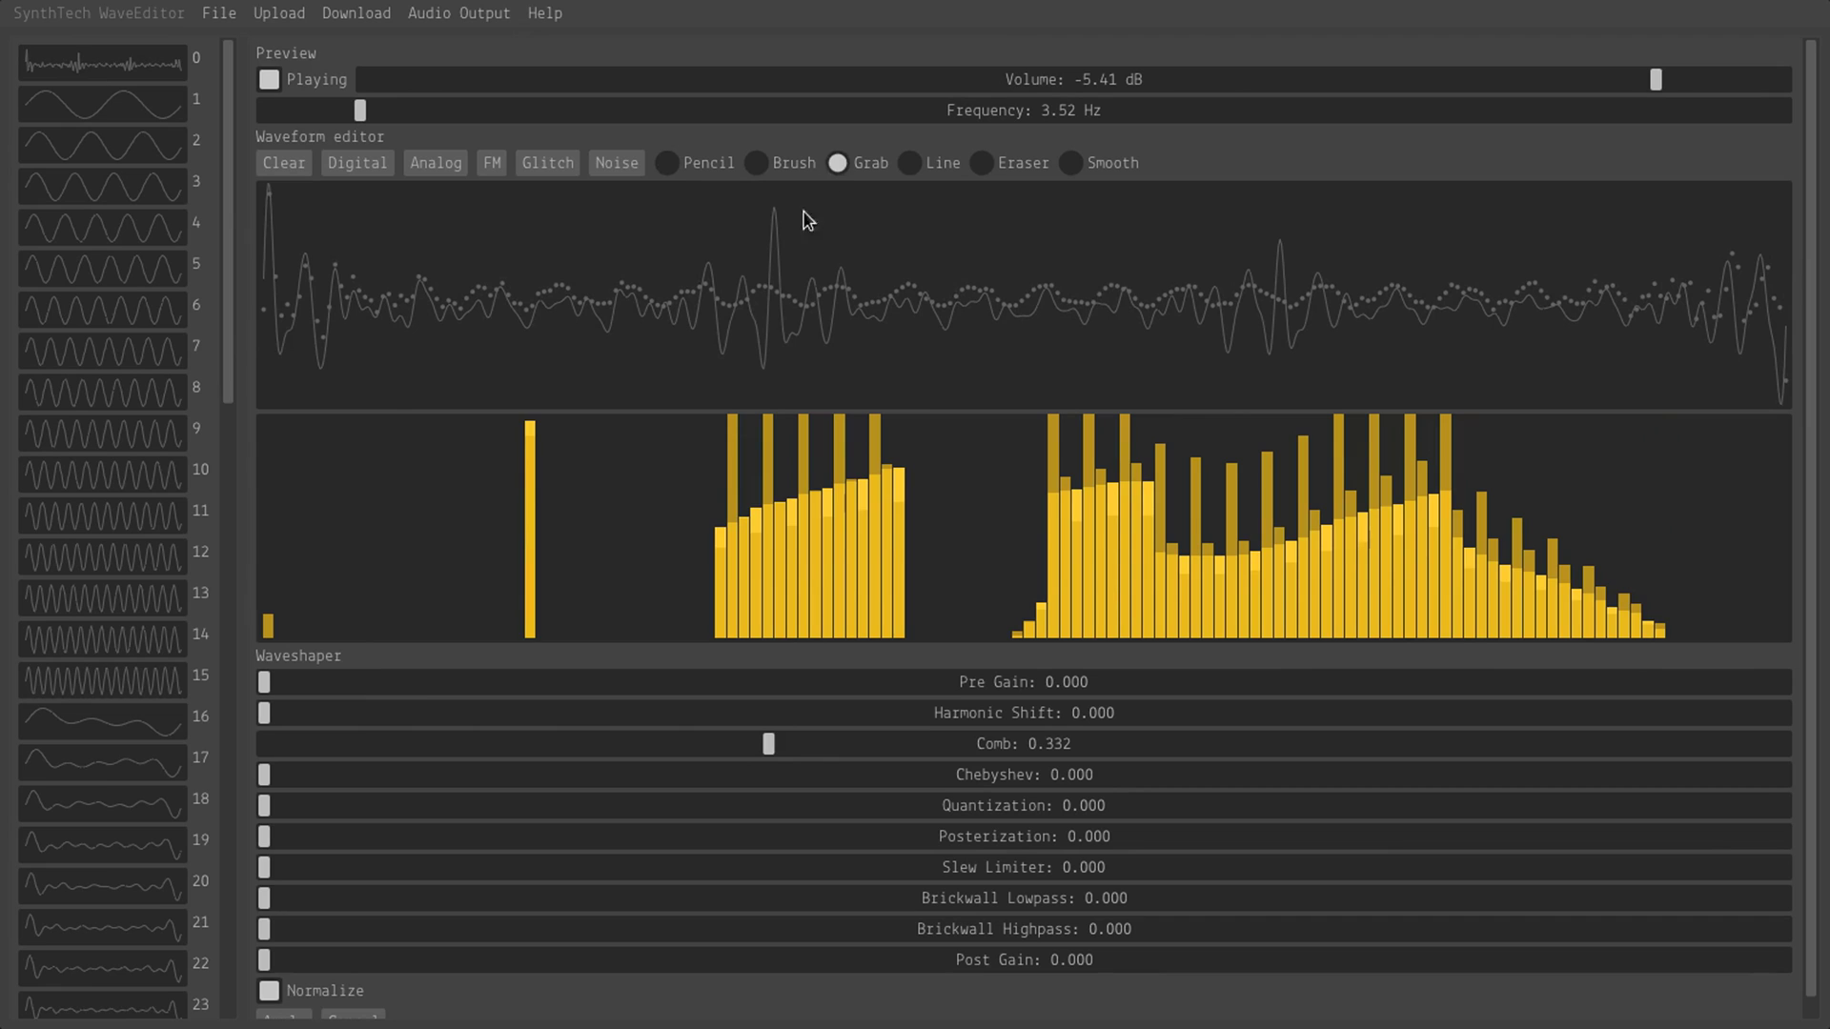
mouse_move(535, 455)
mouse_down()
mouse_move(515, 694)
mouse_move(591, 581)
mouse_move(582, 408)
mouse_move(590, 652)
mouse_move(641, 554)
mouse_move(626, 402)
mouse_move(565, 478)
mouse_move(553, 416)
mouse_up()
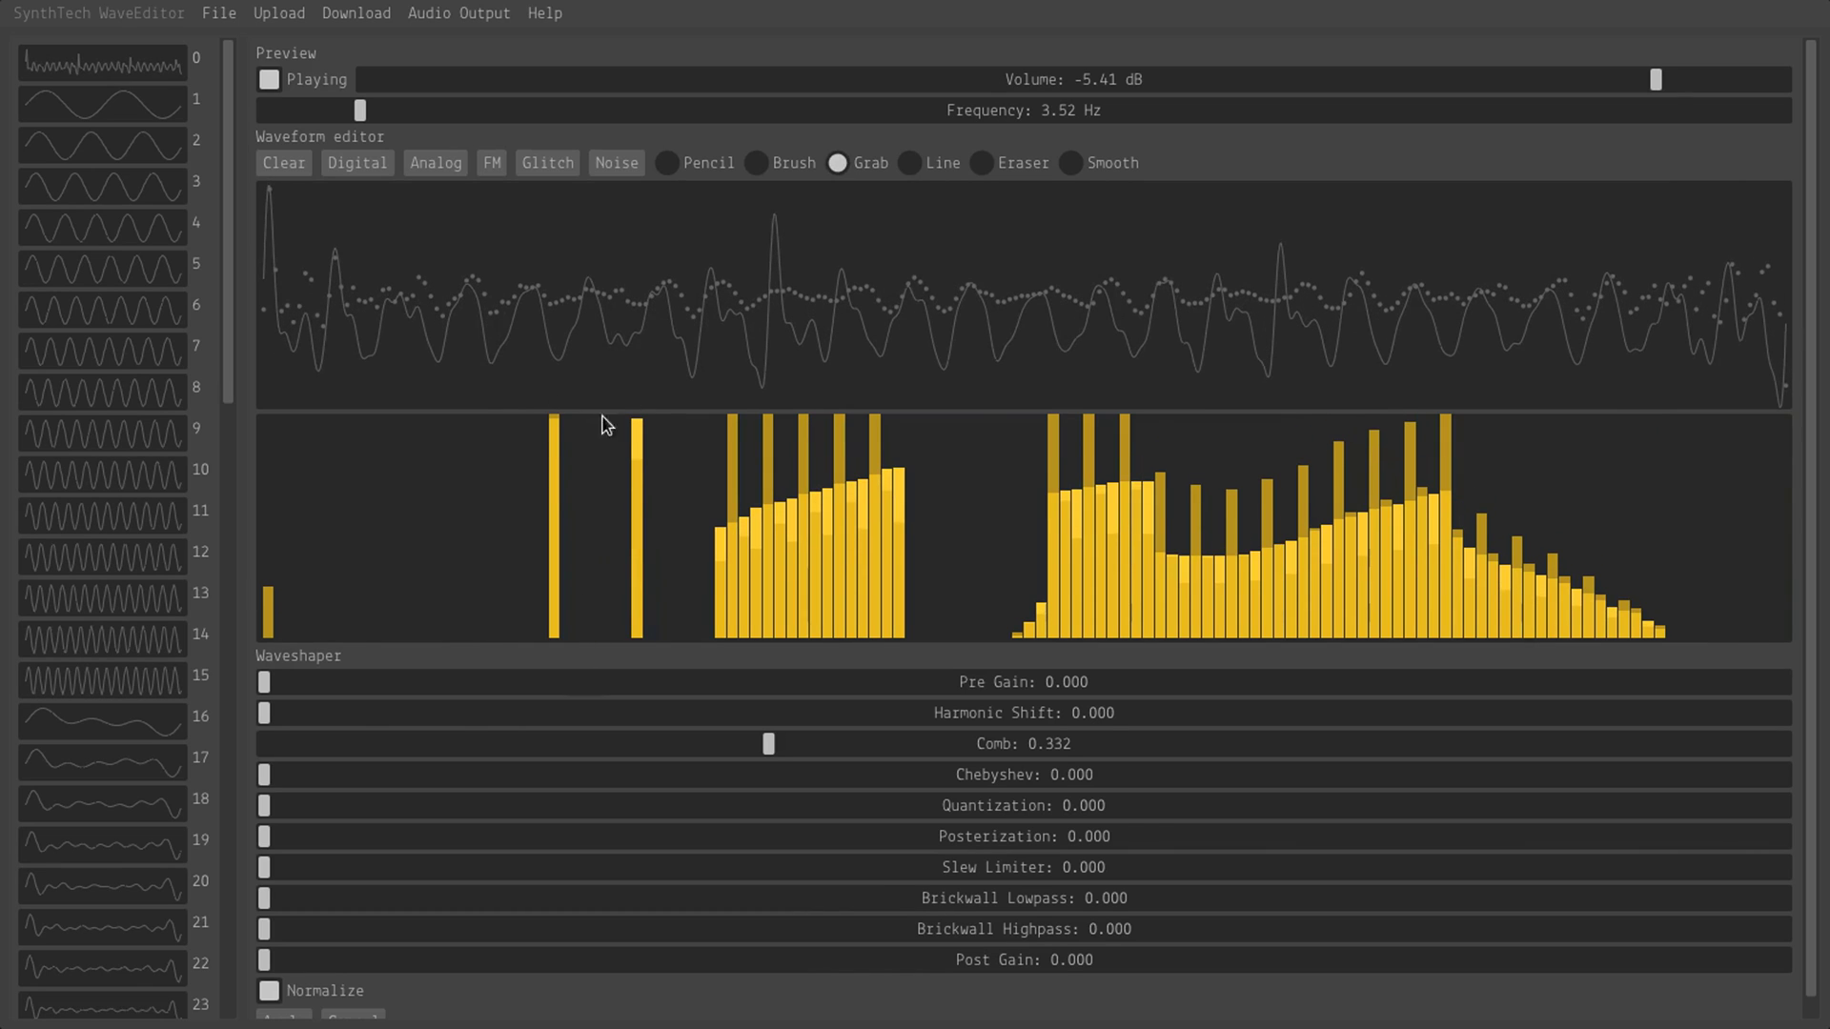
drag(643, 470, 647, 623)
mouse_move(506, 481)
mouse_down()
mouse_move(499, 416)
mouse_move(547, 434)
mouse_move(559, 479)
mouse_move(563, 595)
mouse_move(534, 662)
mouse_up()
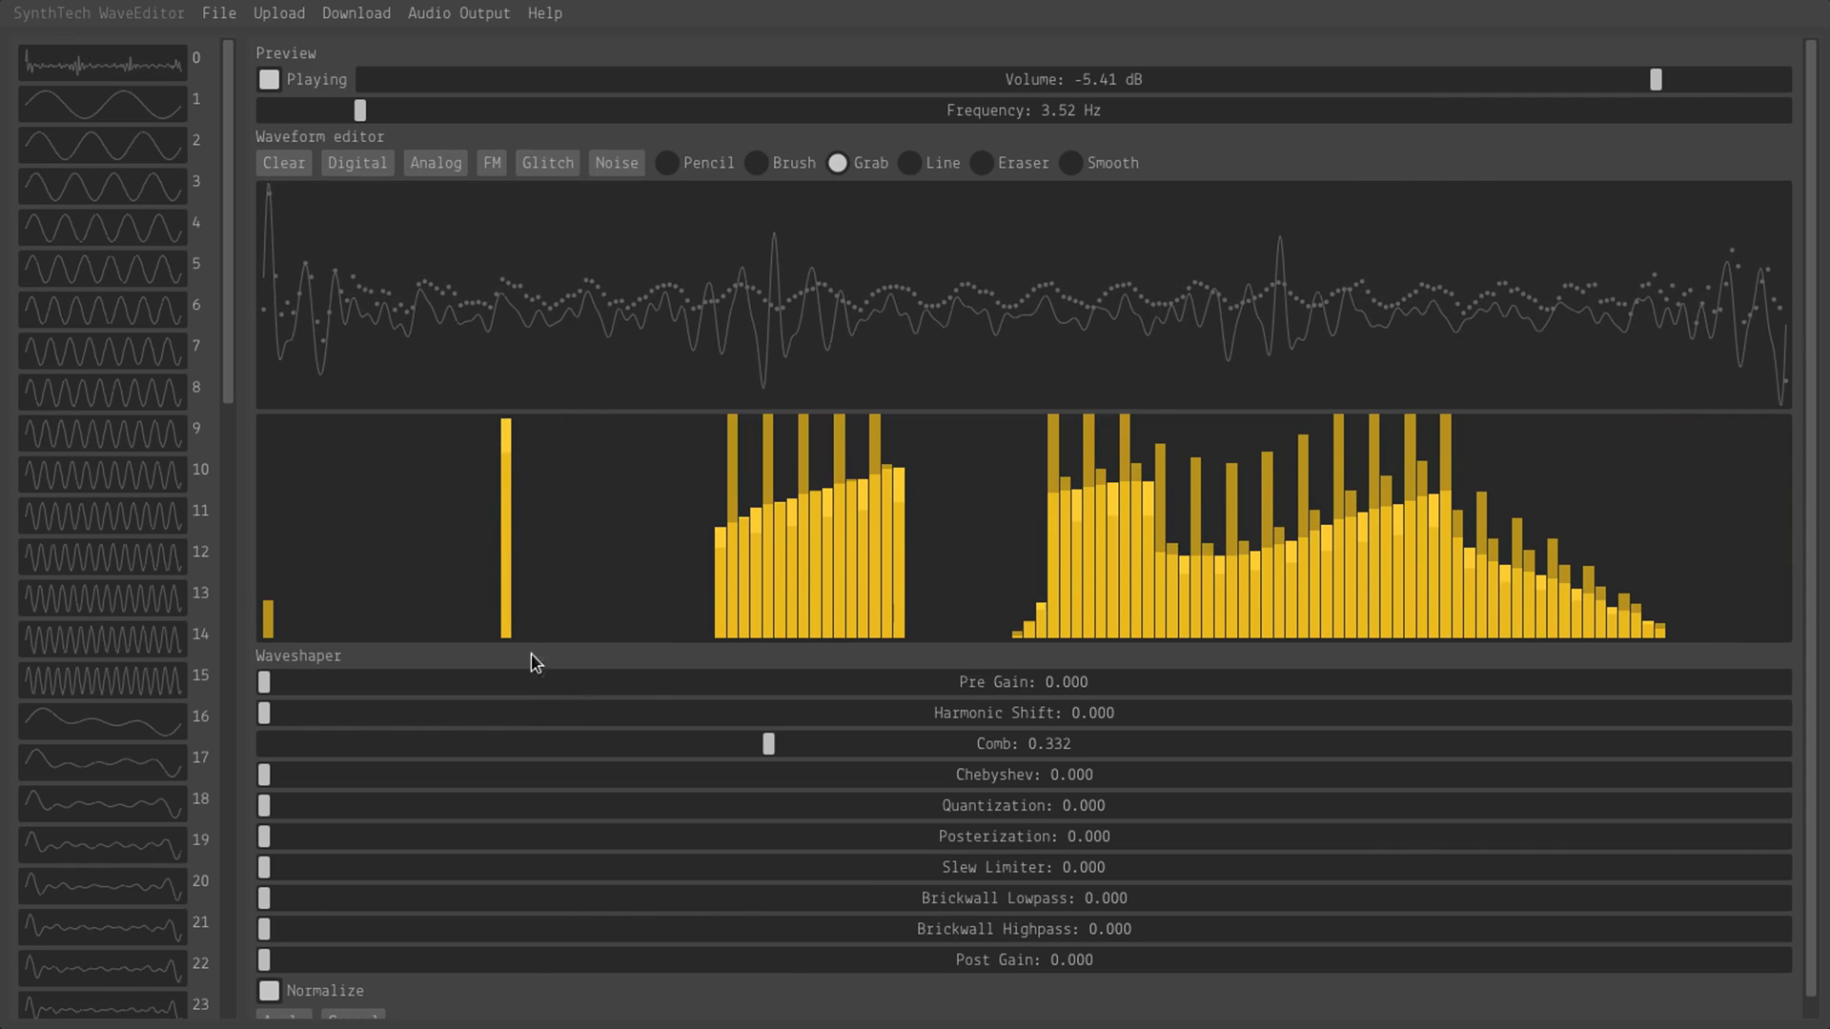
drag(506, 462, 505, 659)
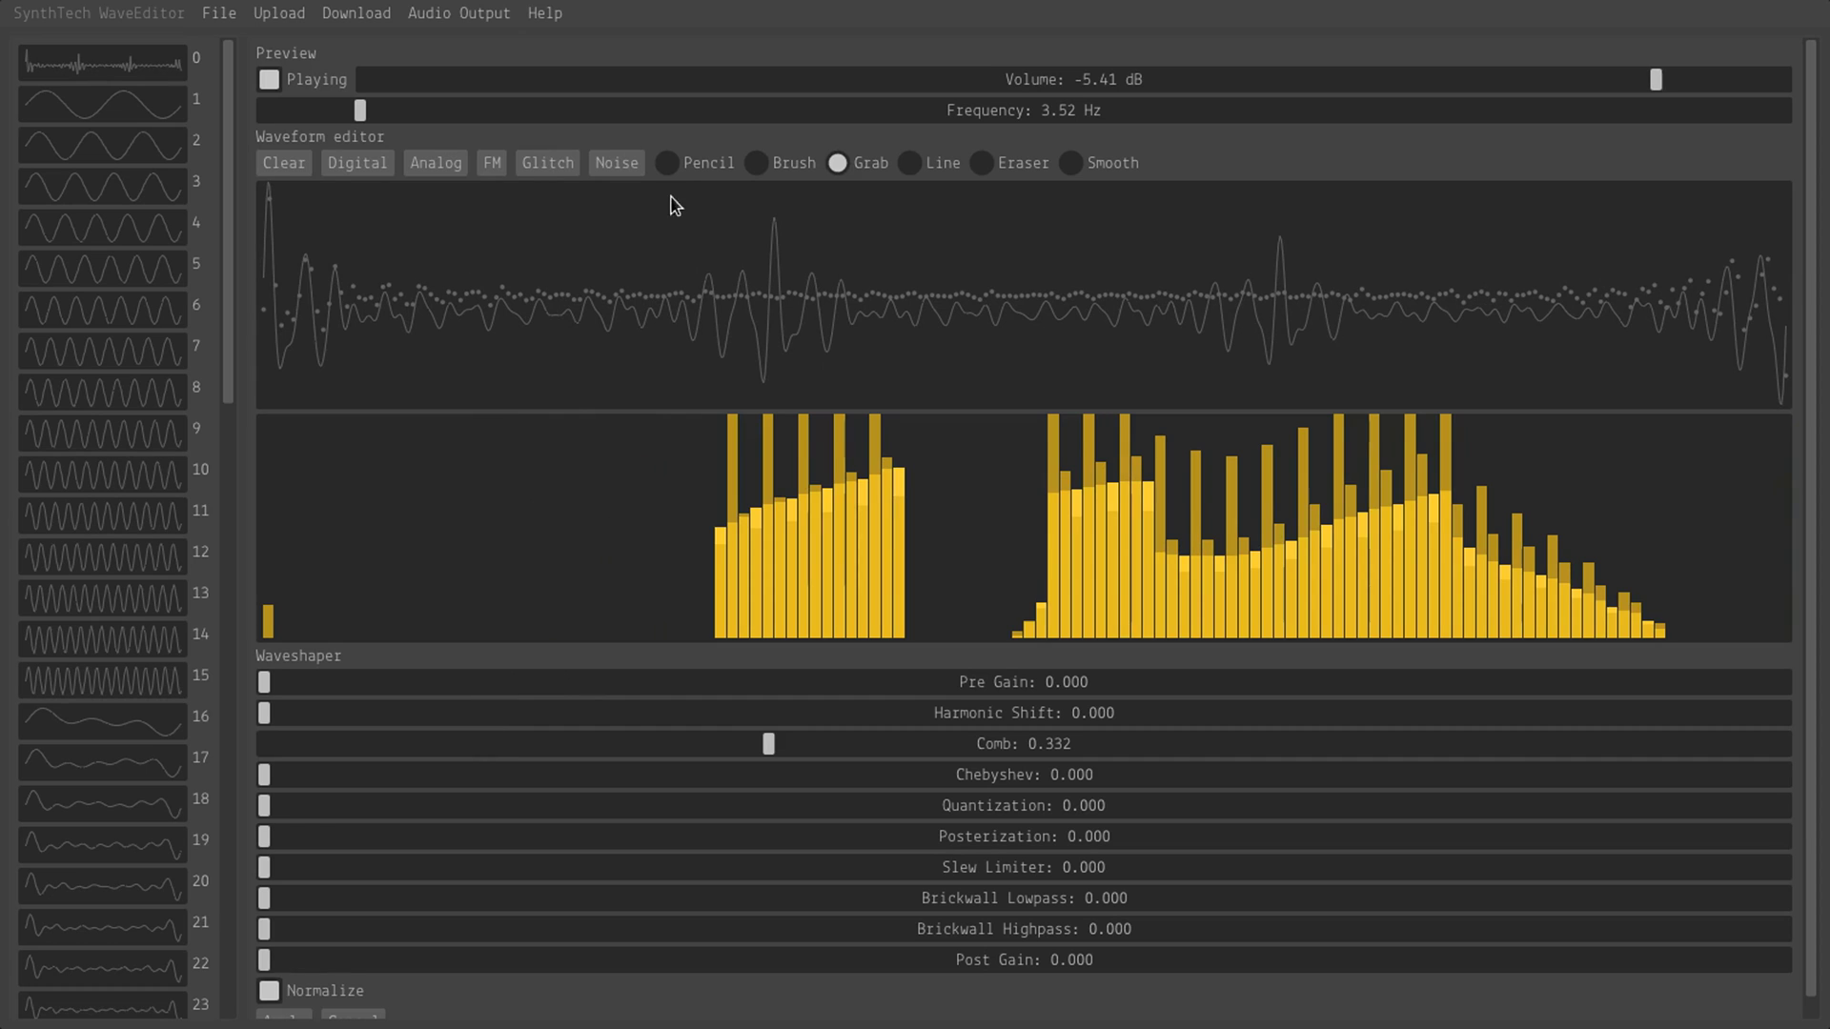
mouse_move(1111, 547)
mouse_down()
mouse_move(988, 670)
mouse_move(1353, 494)
mouse_move(1634, 512)
mouse_up()
Step: Raise the upper harmonics to full height and clear everything below into one right-hand block
mouse_move(1006, 615)
mouse_down()
mouse_move(1017, 653)
mouse_move(713, 695)
mouse_up()
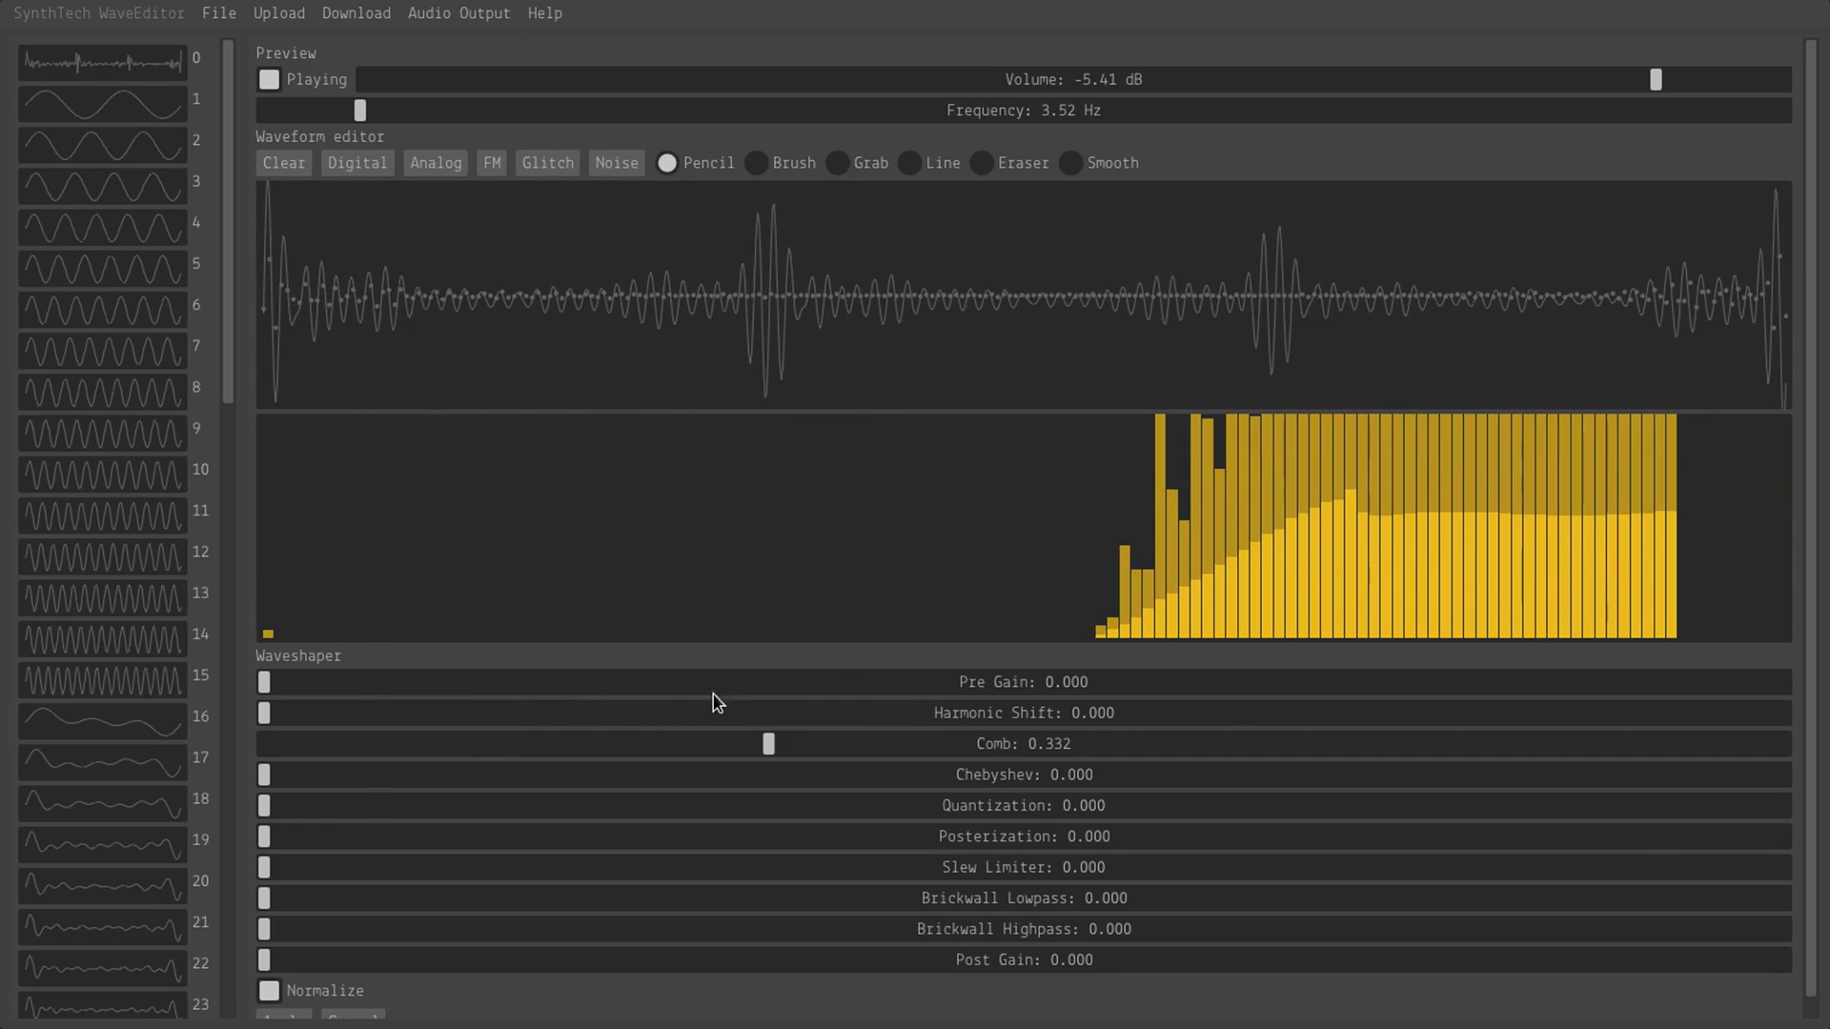
mouse_move(1441, 657)
mouse_down()
mouse_move(1335, 702)
mouse_move(1062, 686)
mouse_up()
mouse_move(1709, 514)
mouse_down()
mouse_move(1477, 529)
mouse_move(1272, 489)
mouse_move(1326, 574)
mouse_move(1626, 496)
mouse_up()
mouse_move(1382, 691)
mouse_down()
mouse_move(1434, 698)
mouse_move(1129, 704)
mouse_up()
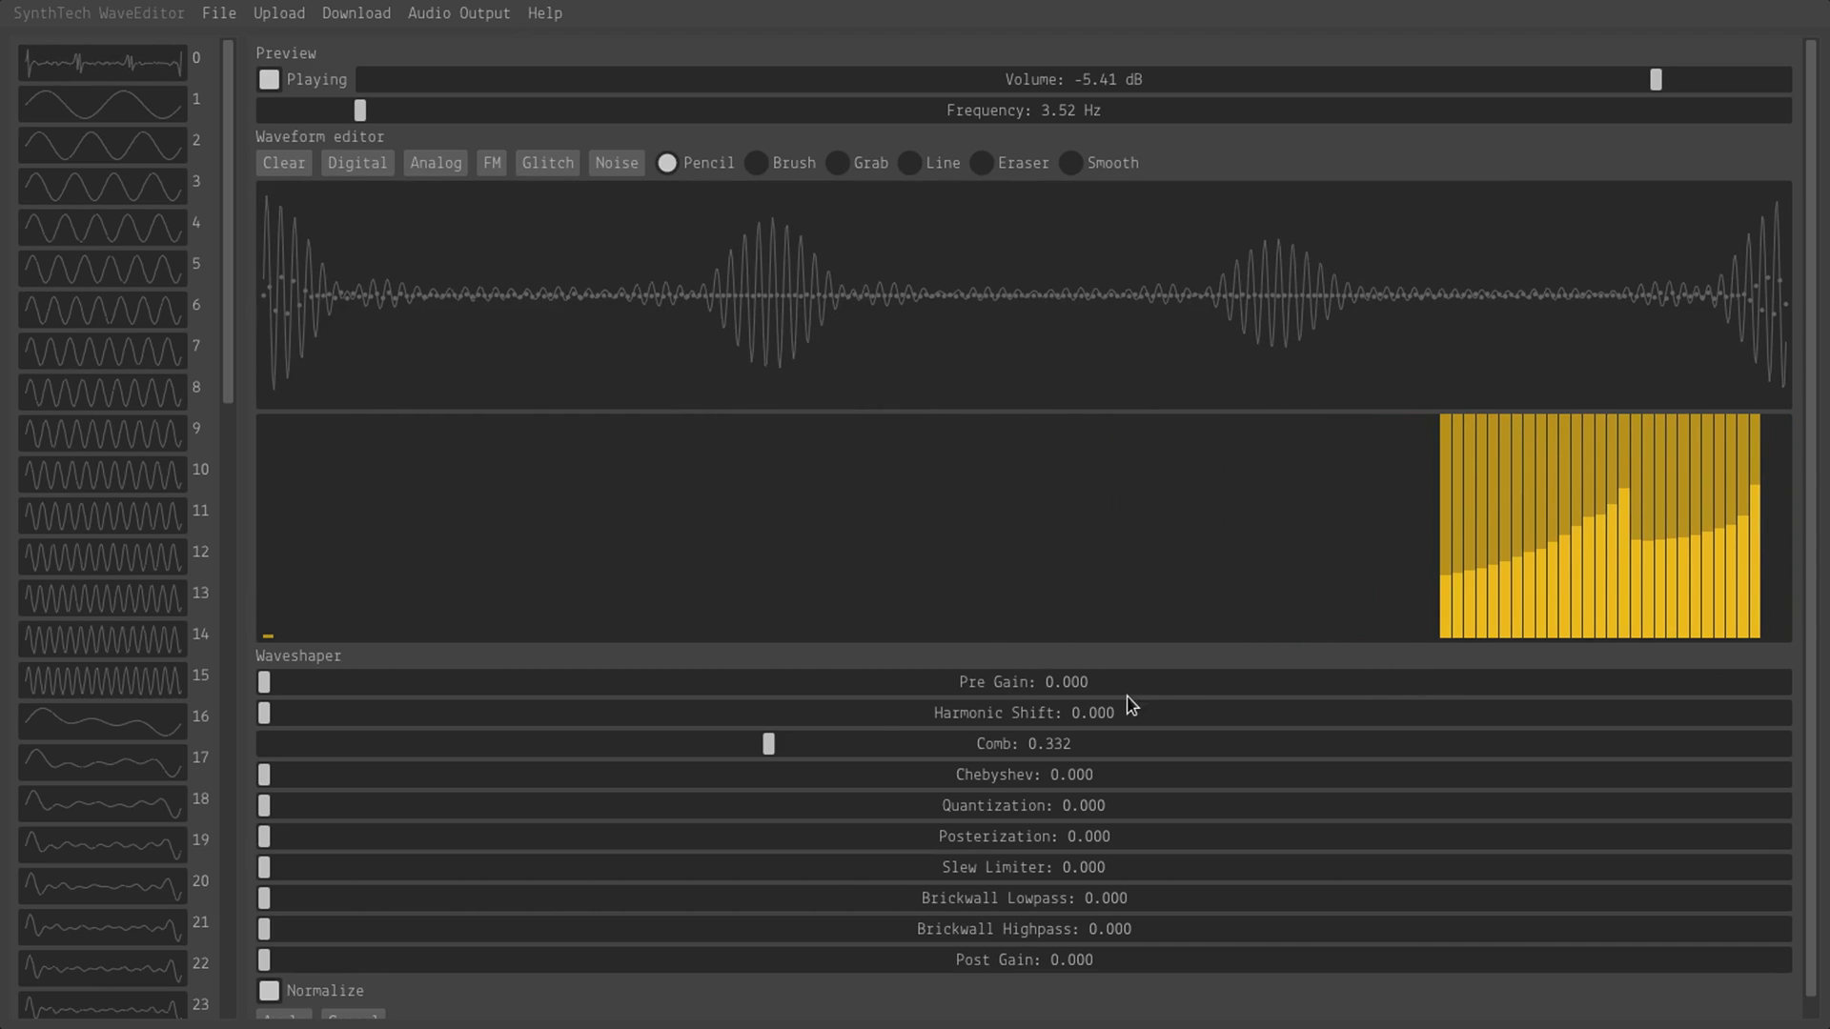
Step: Push Chebyshev and Pre Gain to 1.000, then make some low harmonics taller
drag(265, 777, 364, 777)
drag(679, 787, 1801, 796)
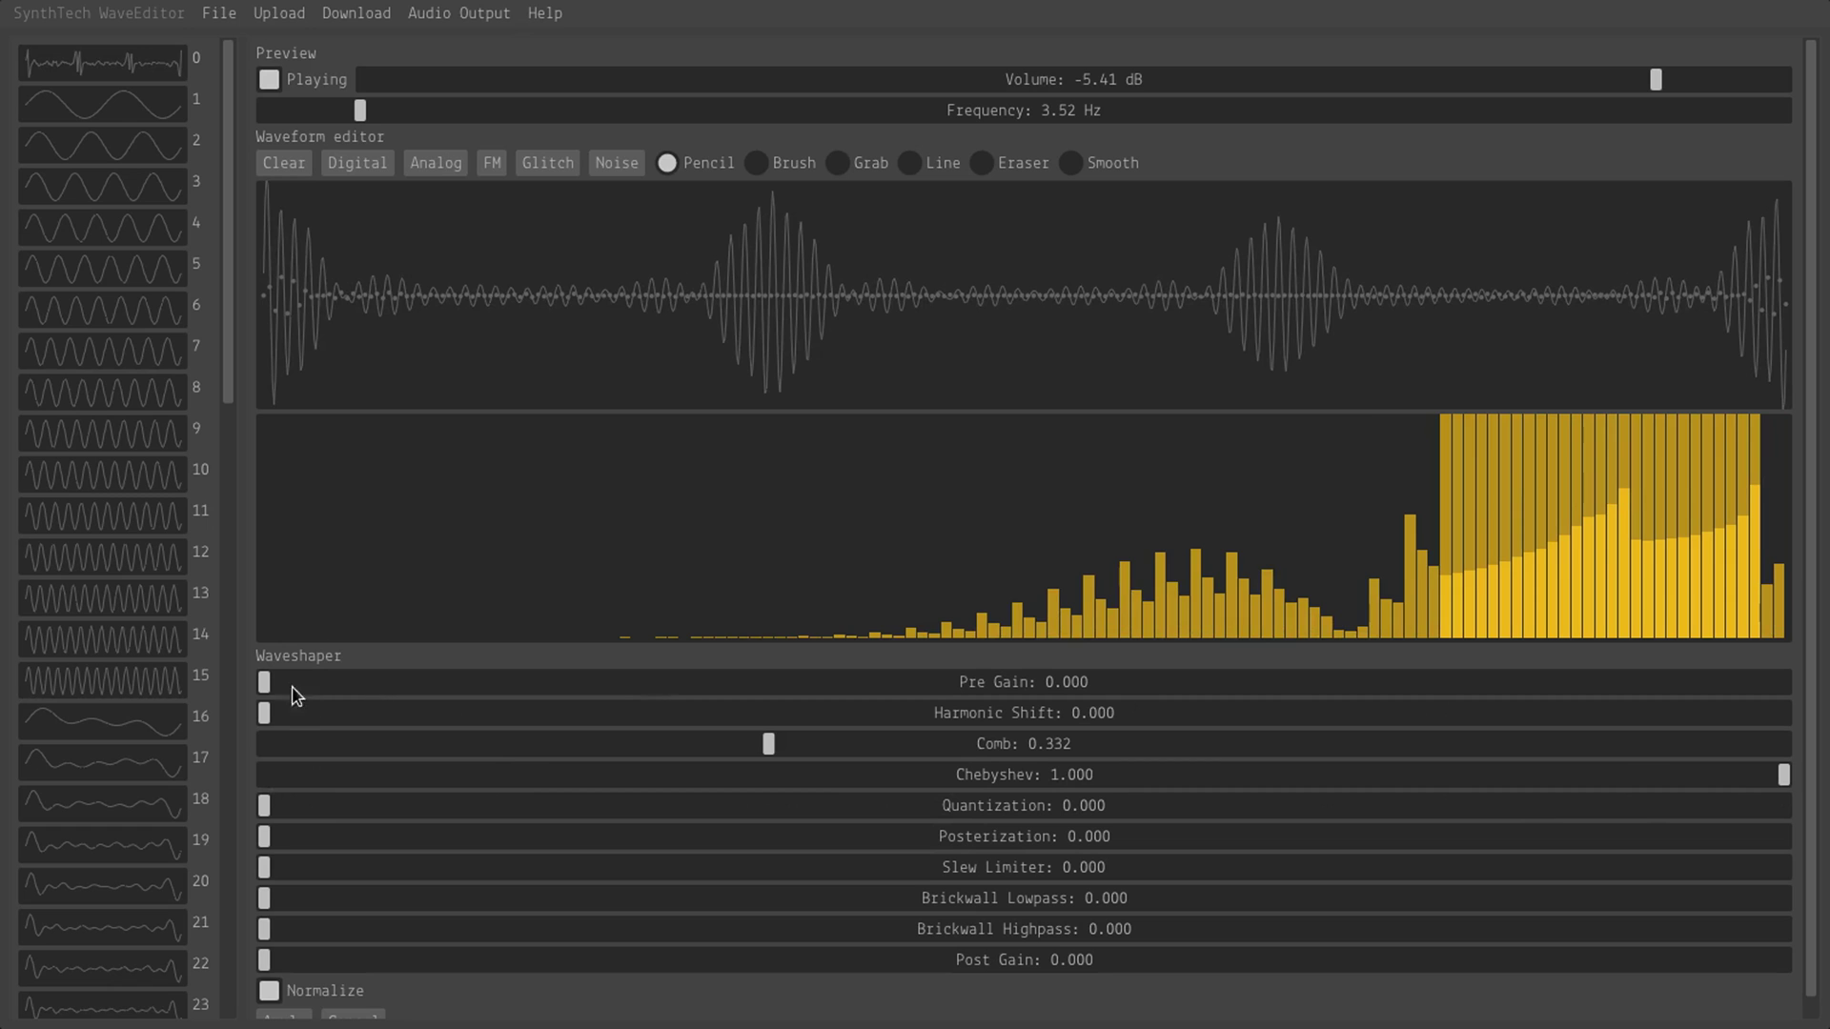
drag(293, 687, 1828, 719)
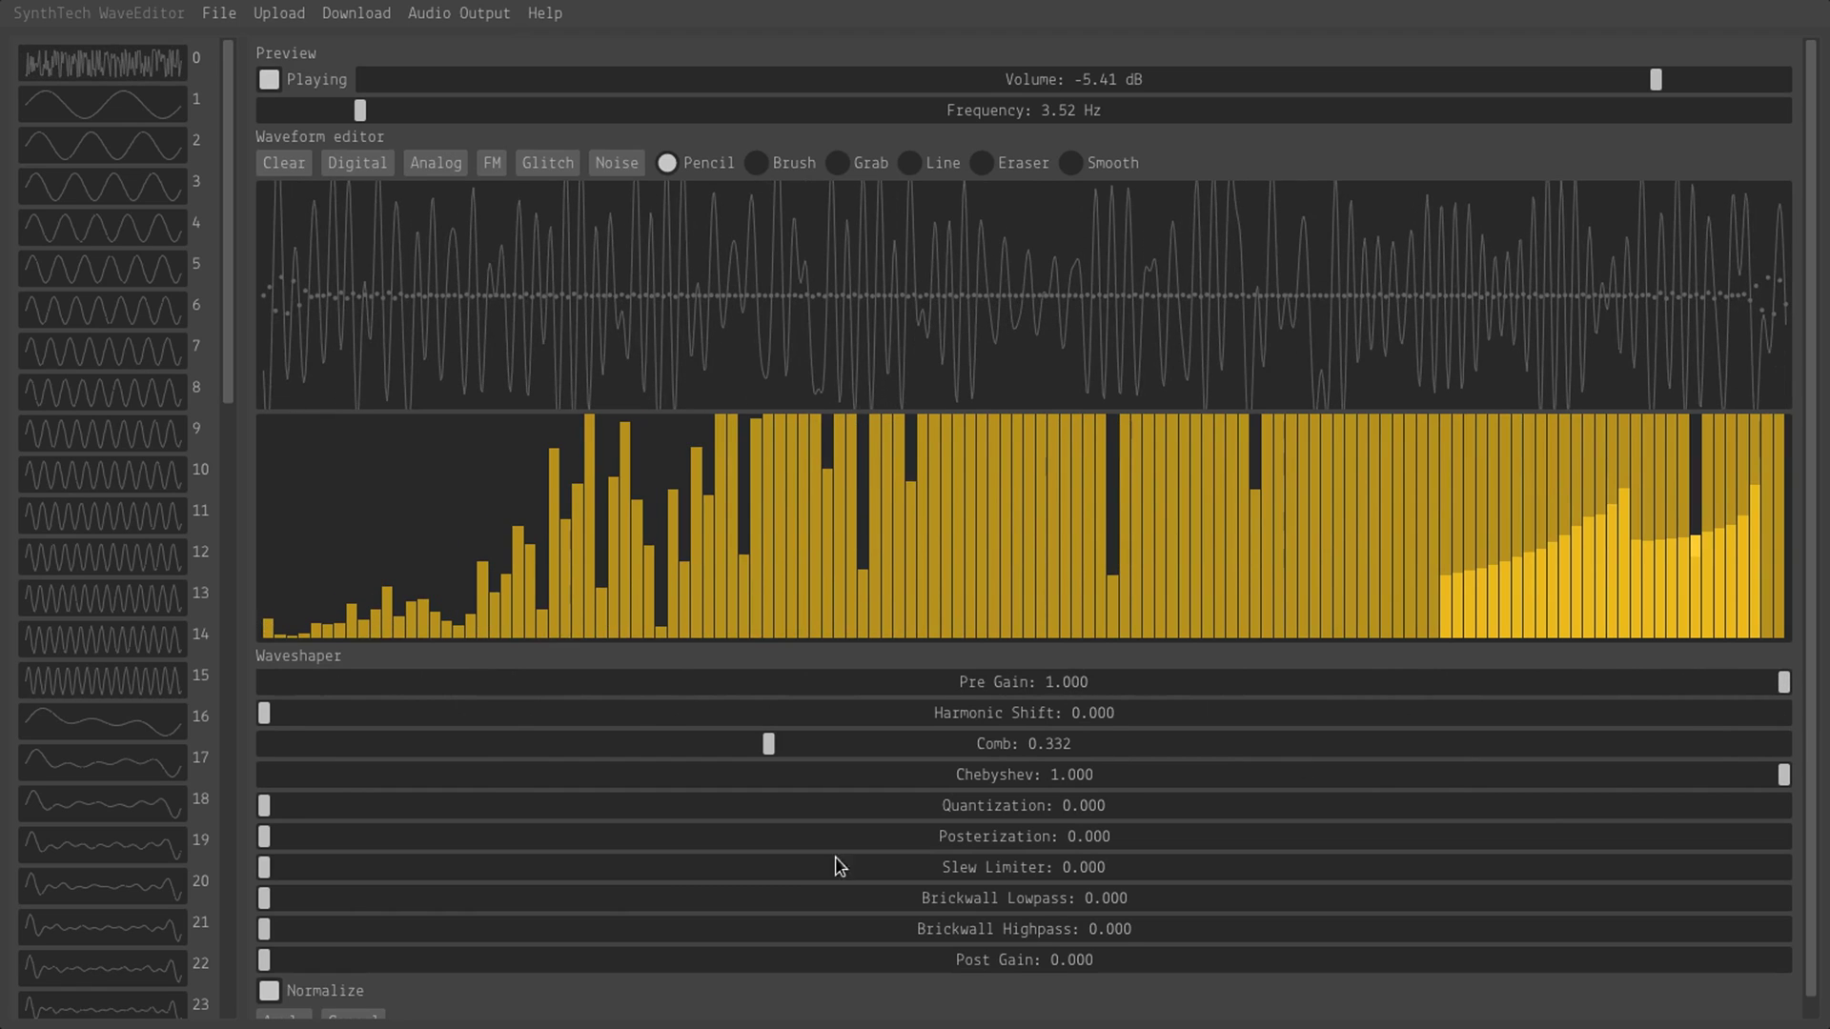
mouse_move(538, 551)
mouse_down()
mouse_move(524, 477)
mouse_move(620, 499)
mouse_move(529, 500)
mouse_move(553, 560)
mouse_move(476, 533)
mouse_move(629, 460)
mouse_move(957, 506)
mouse_move(1008, 465)
mouse_move(829, 481)
mouse_up()
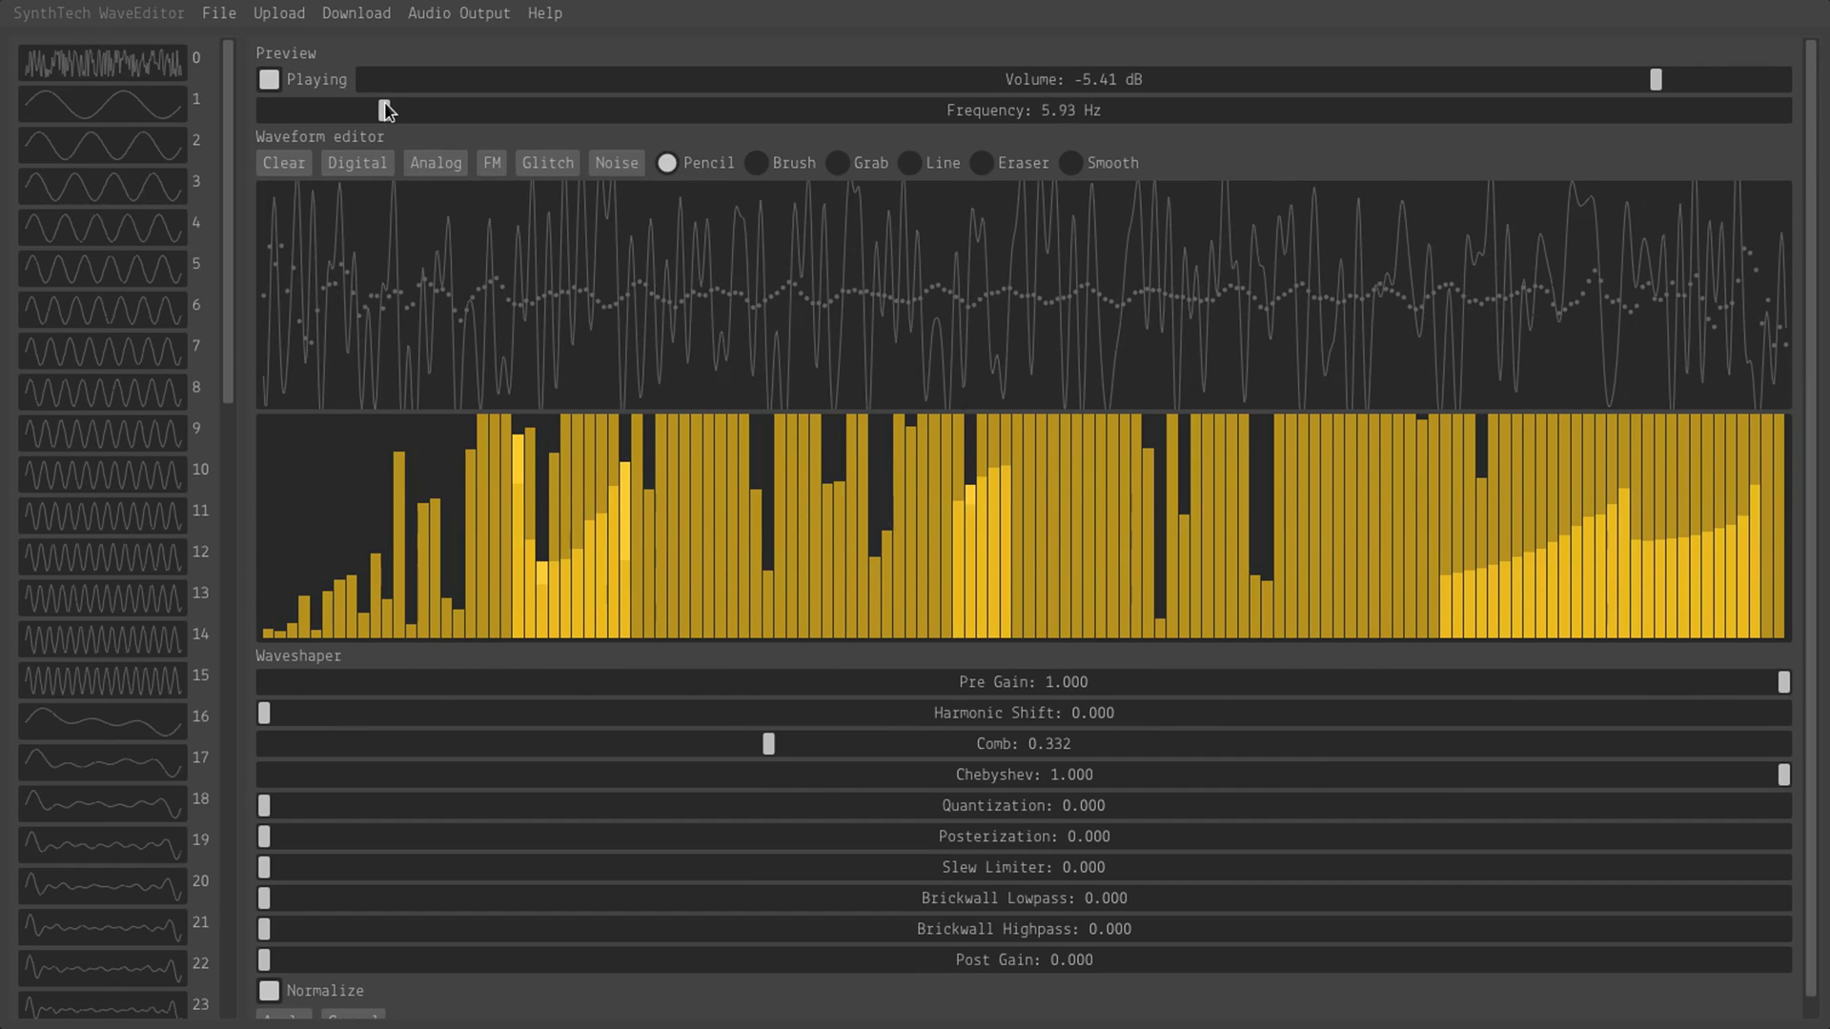
Step: Set the preview frequency to 1.05 Hz and drop the volume to -60.00 dB
drag(390, 107, 435, 113)
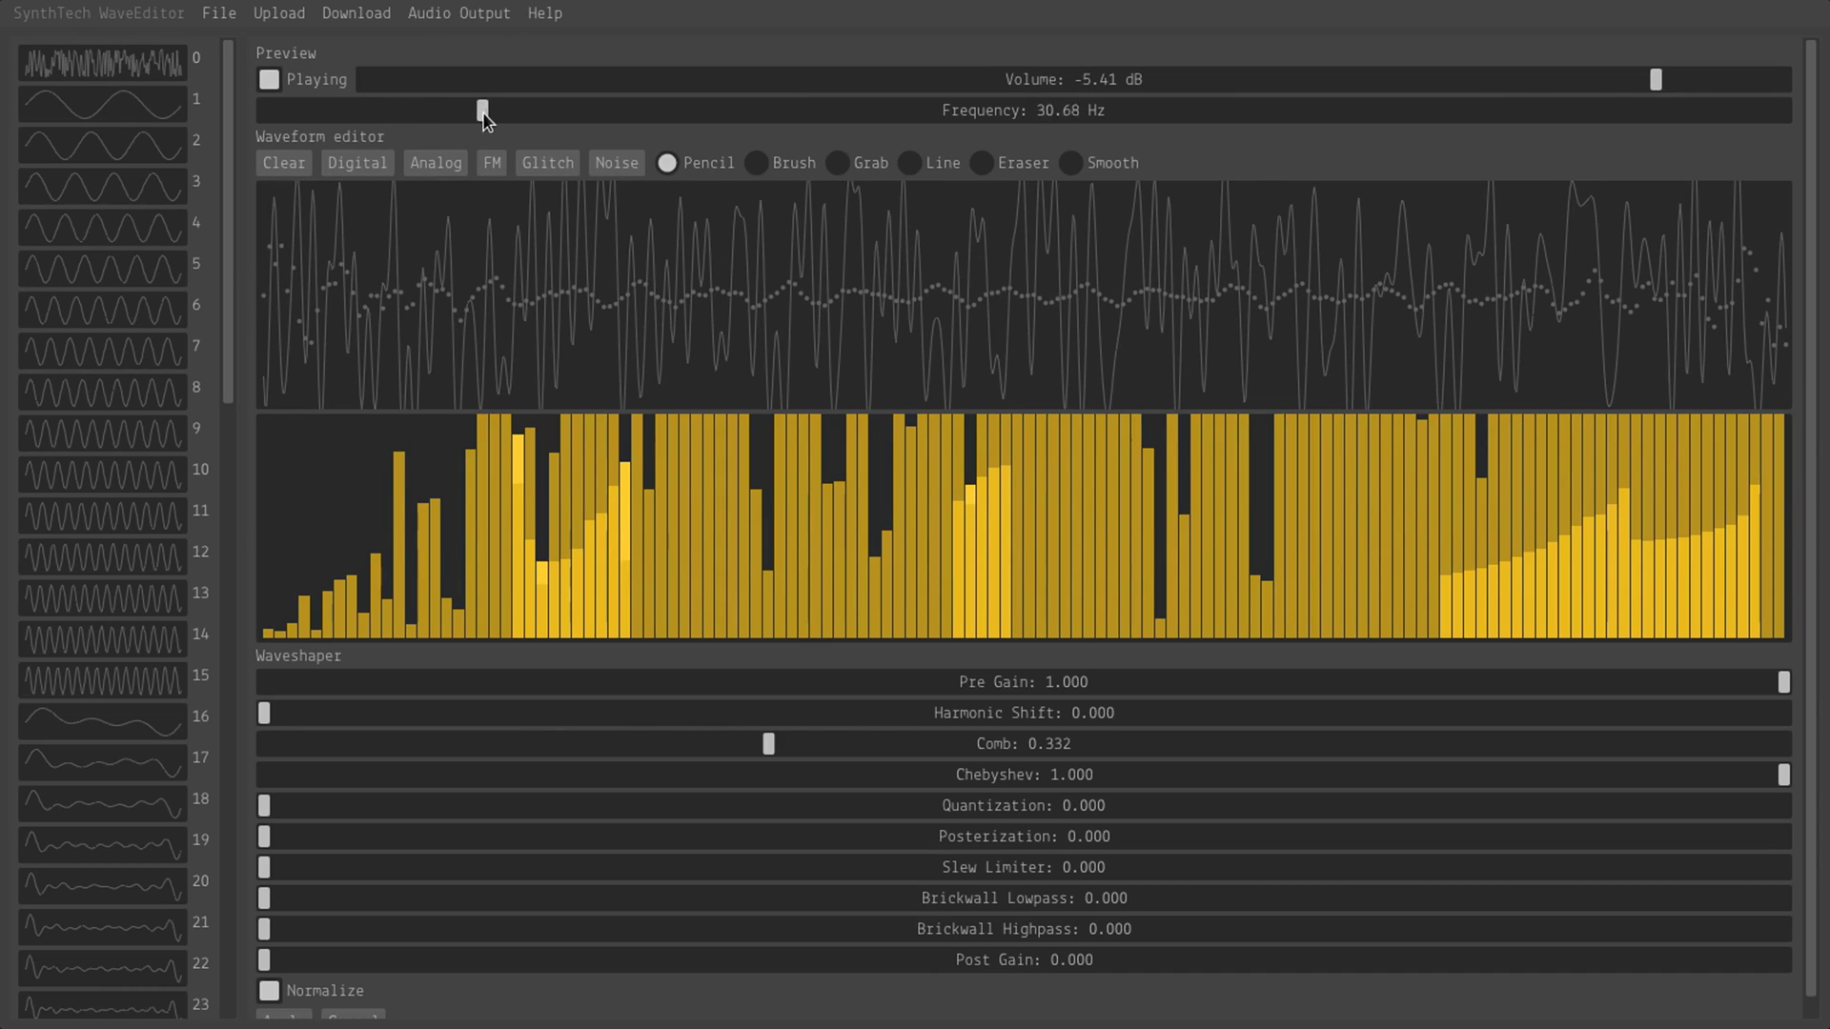
drag(485, 114, 286, 160)
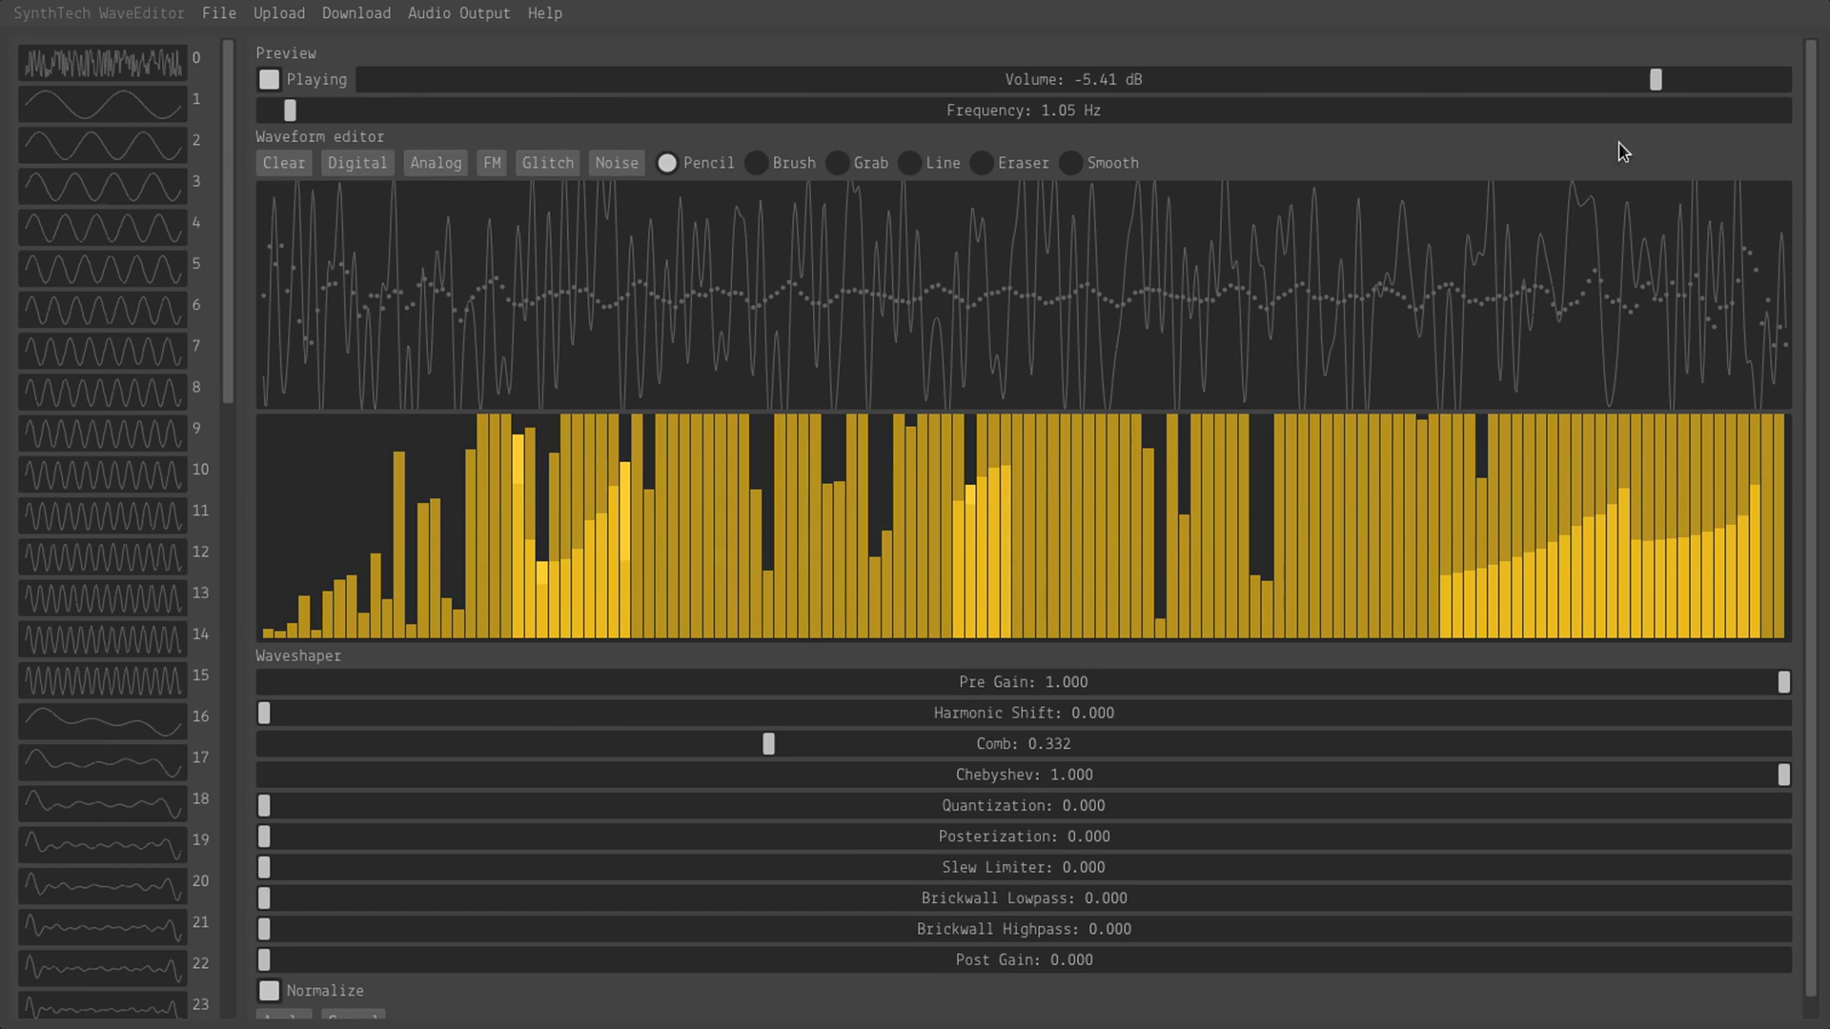
drag(1656, 86, 236, 127)
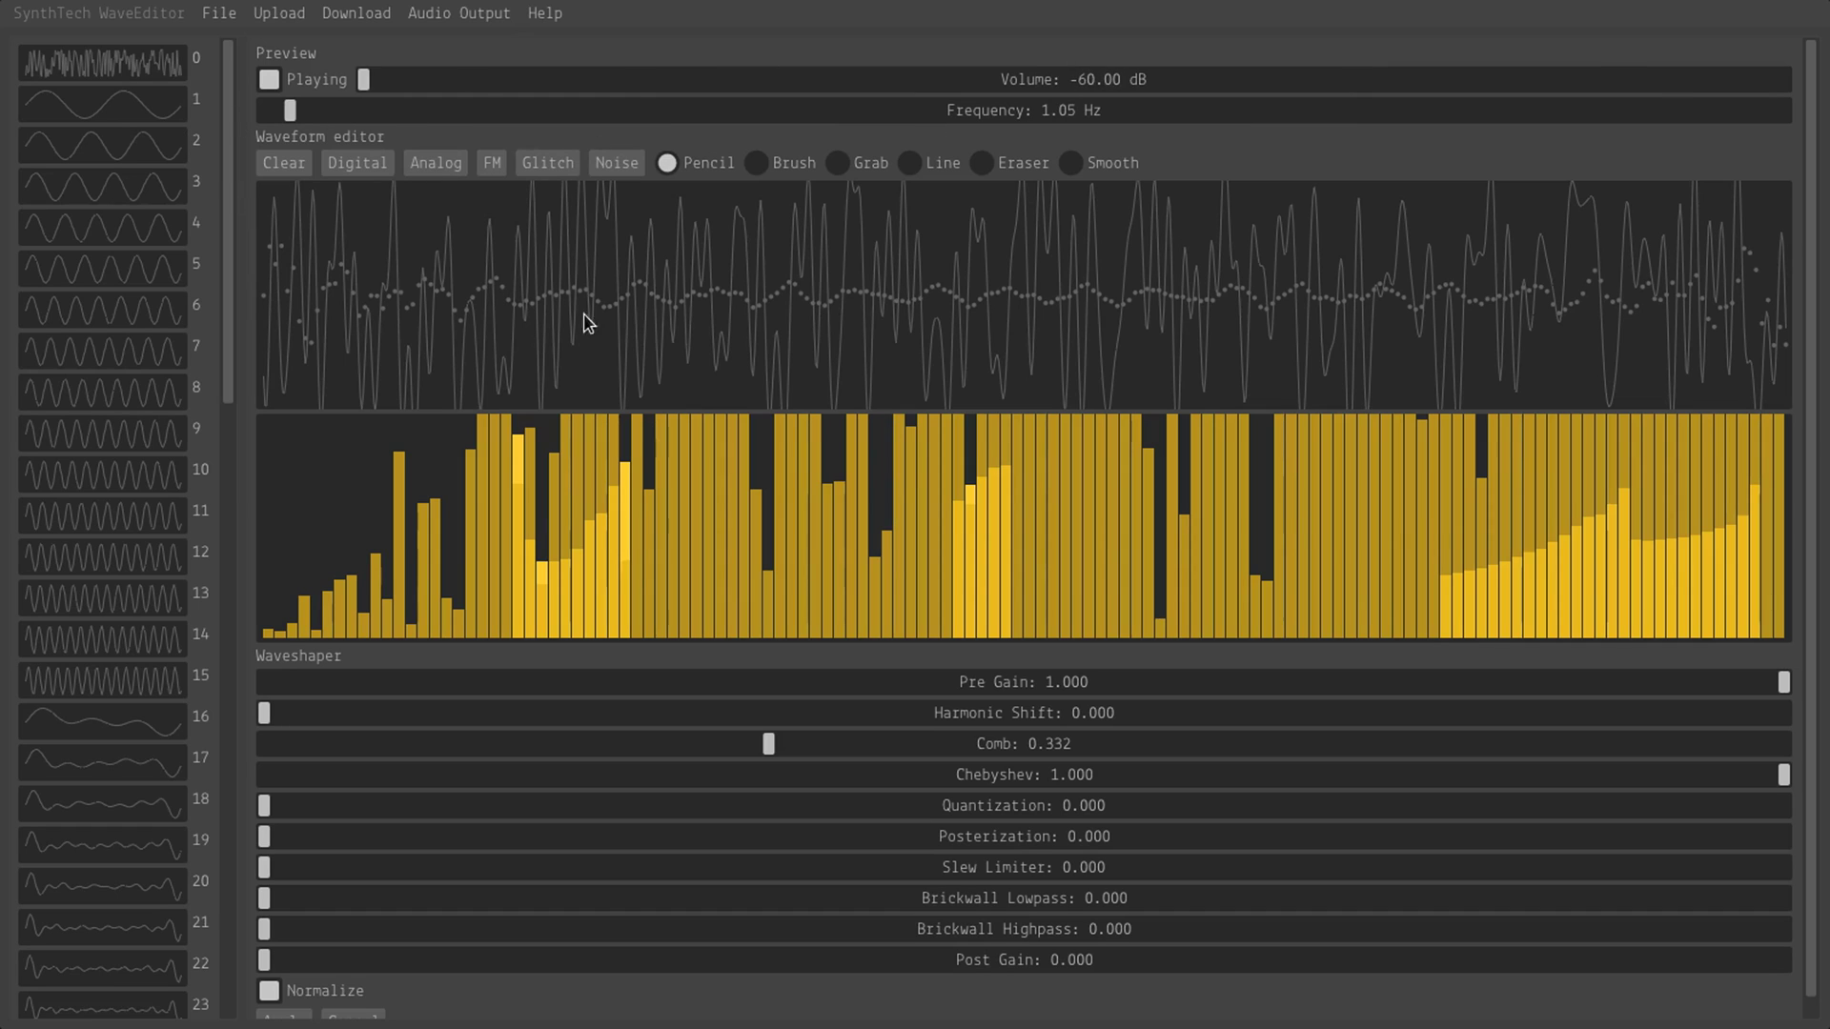